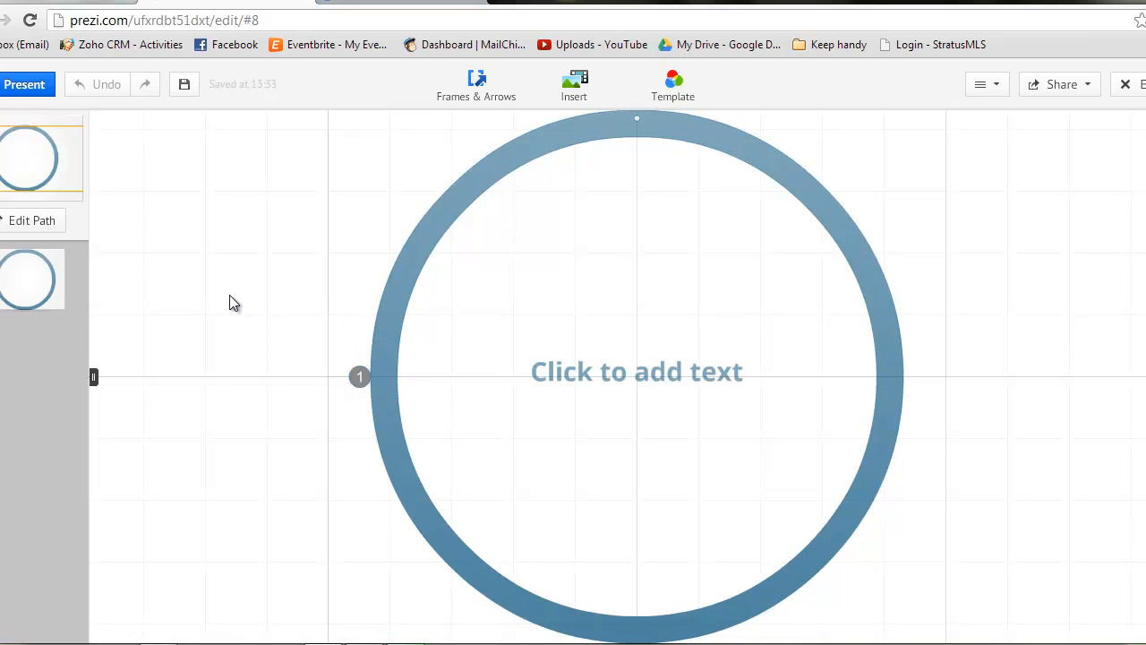
# Delete the circle frame together with its placeholder text from the canvas.
pyautogui.scroll(-5, 532, 342)
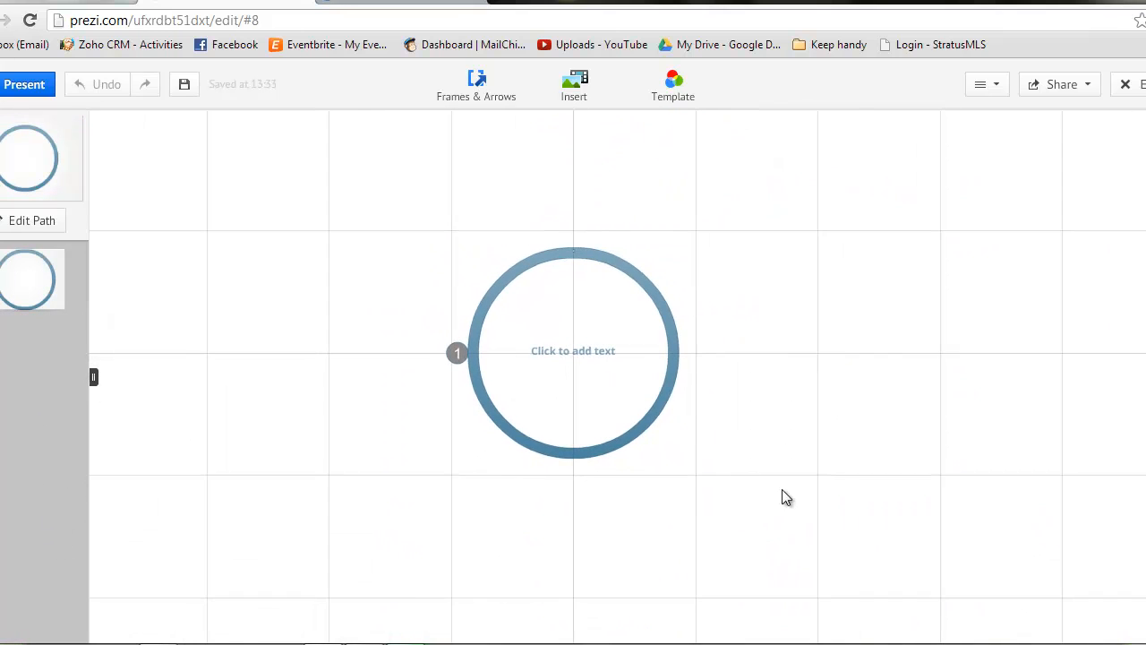
pyautogui.moveTo(781, 493); pyautogui.dragTo(268, 212)
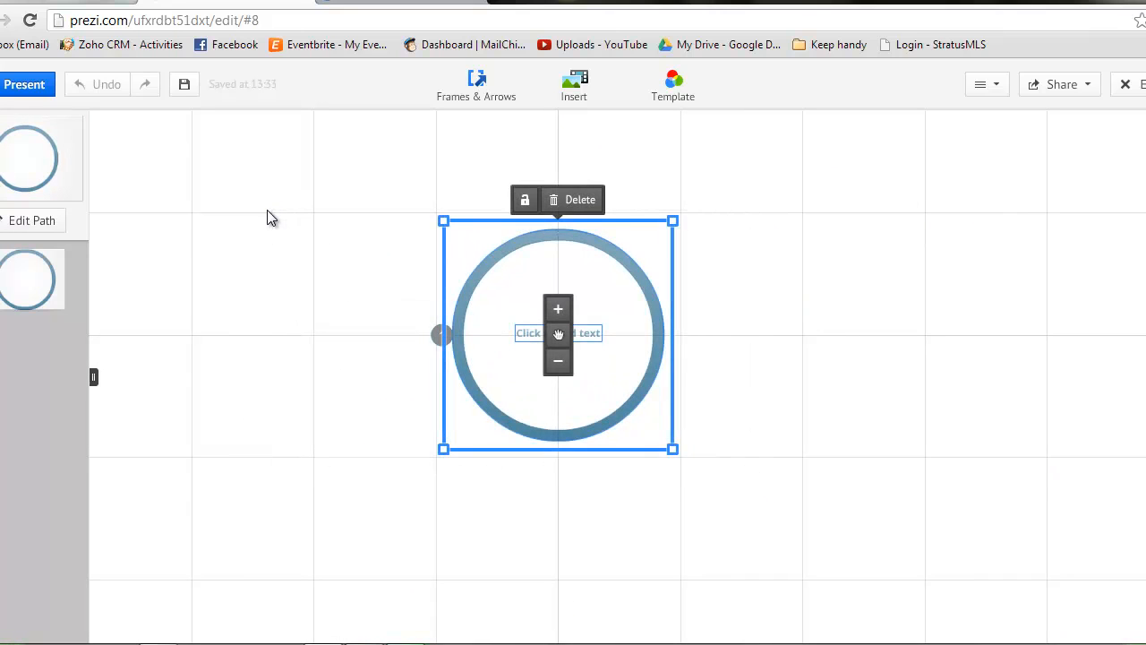
pyautogui.press('Delete')
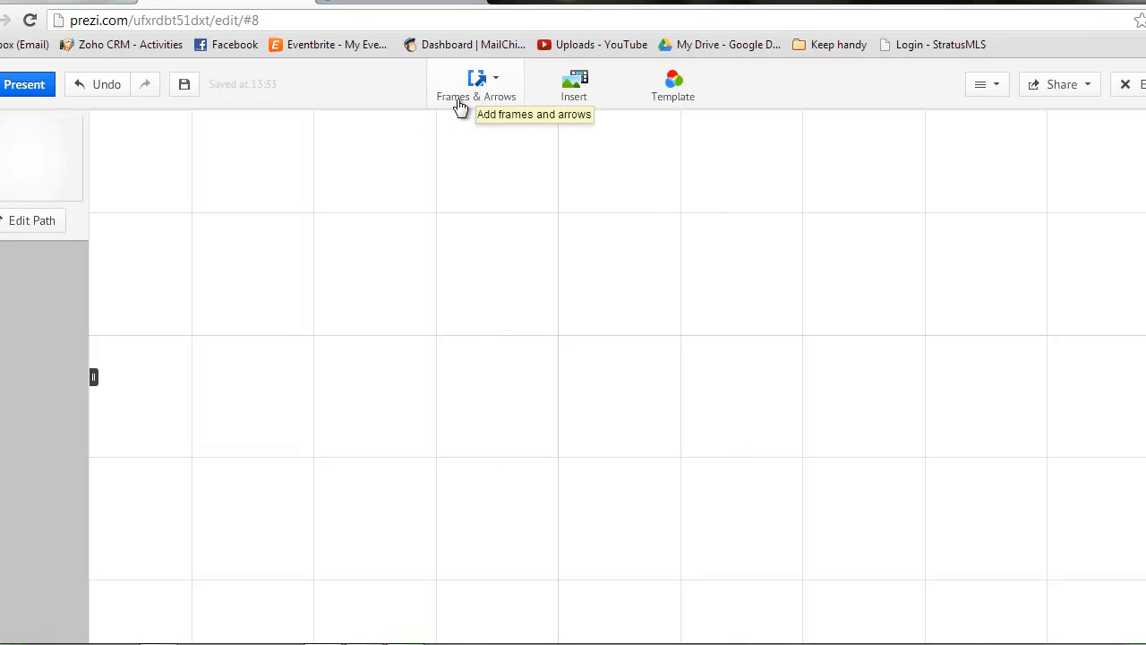
# Draw an invisible frame as a landscape rectangle in the upper-left area of the canvas.
pyautogui.click(495, 102)
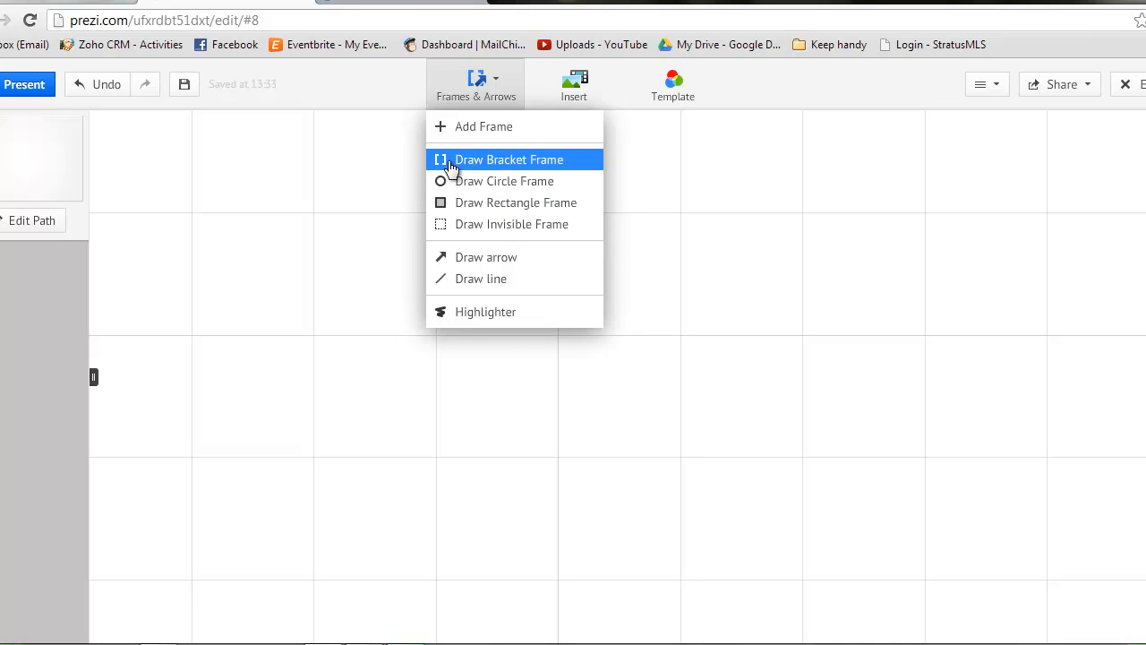
pyautogui.click(480, 230)
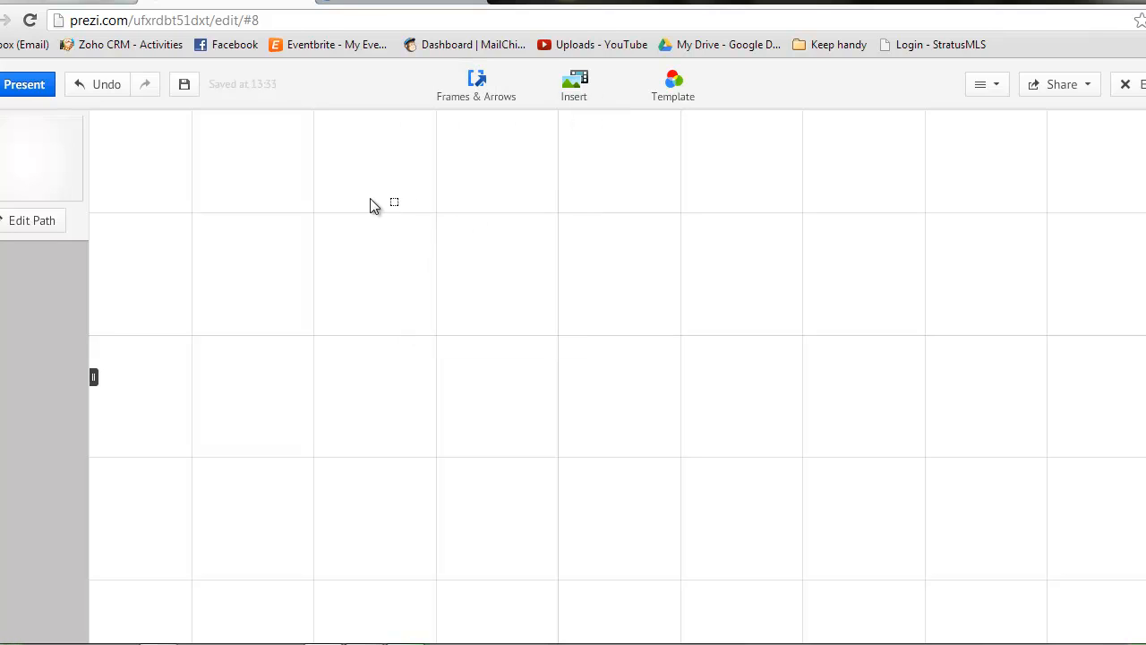
pyautogui.moveTo(328, 165); pyautogui.dragTo(511, 281)
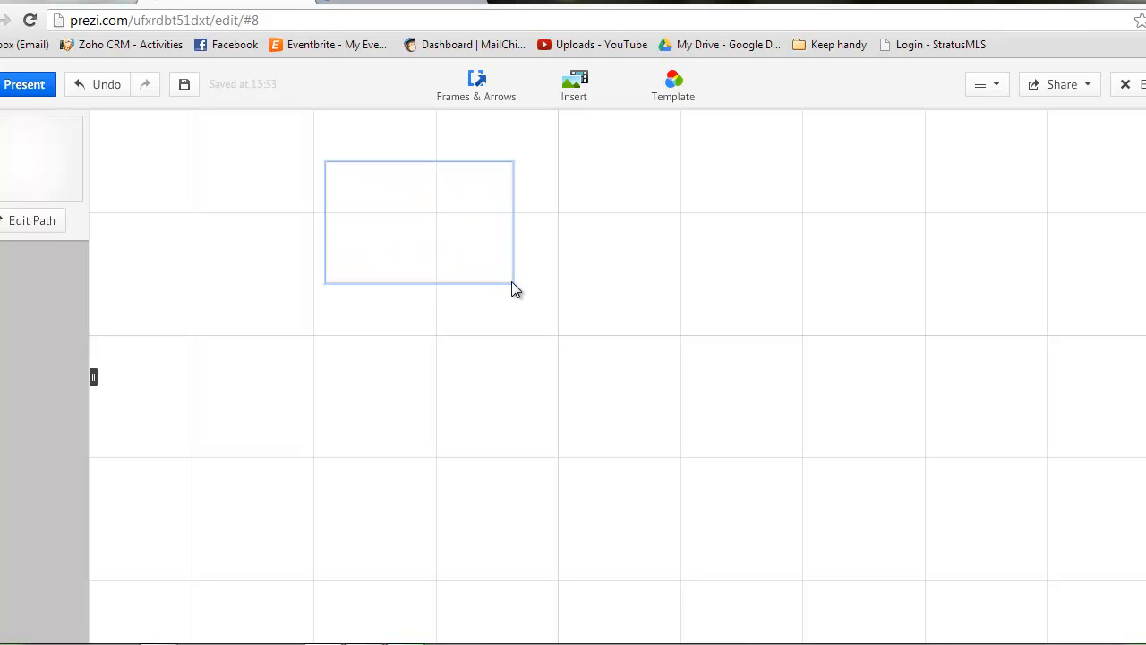
pyautogui.click(510, 196)
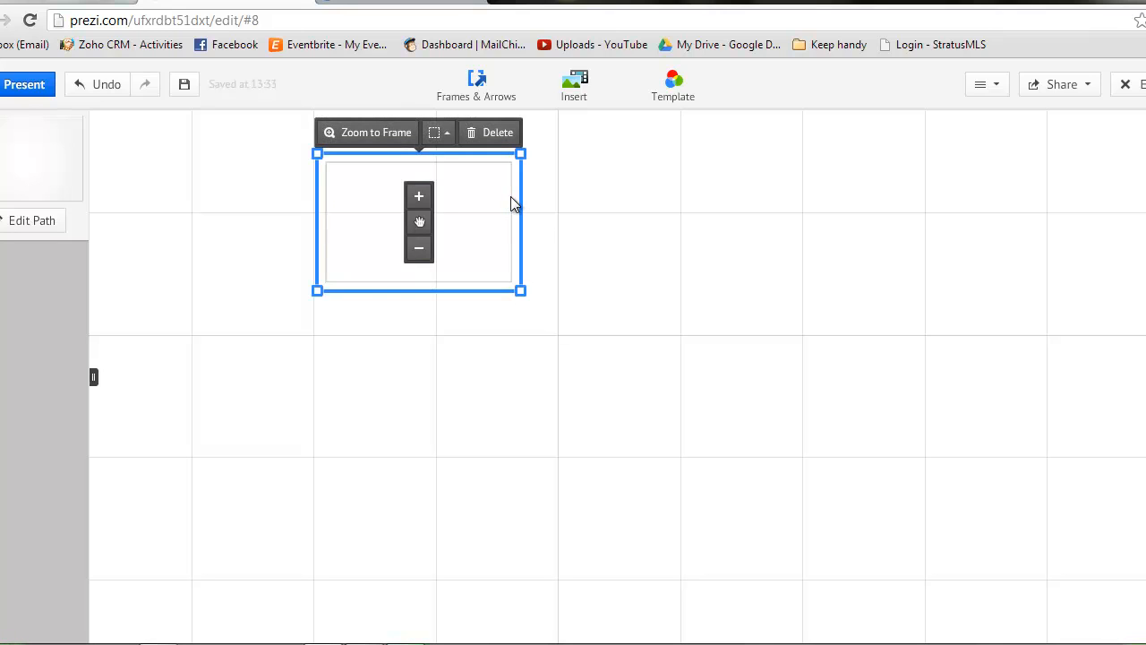
pyautogui.click(606, 193)
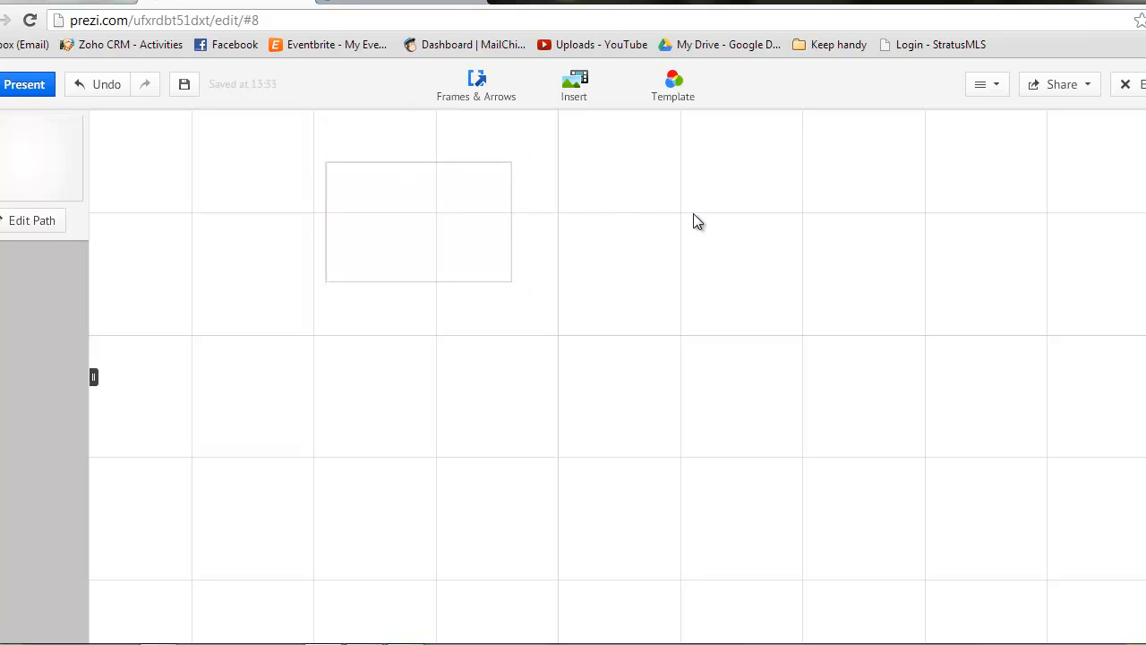
# Paste two copies of the invisible frame, placing one beside the original on its right and the other below the original.
pyautogui.hotkey('ctrl', 'v')
pyautogui.moveTo(638, 375); pyautogui.dragTo(684, 221)
pyautogui.hotkey('ctrl', 'v')
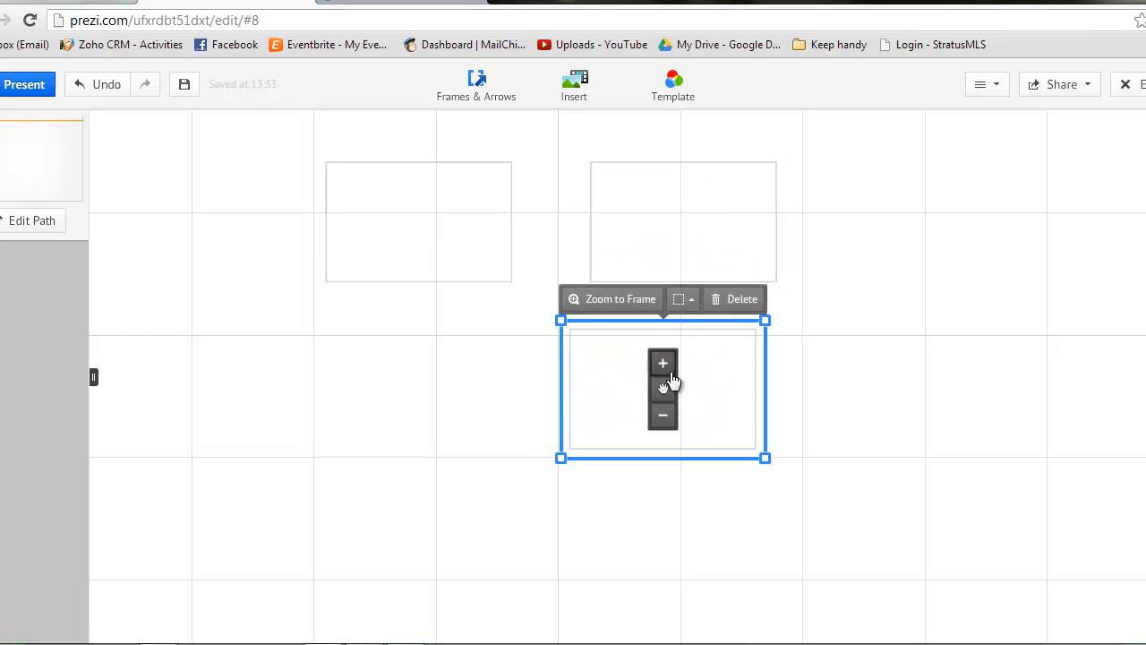
pyautogui.moveTo(662, 391); pyautogui.dragTo(376, 439)
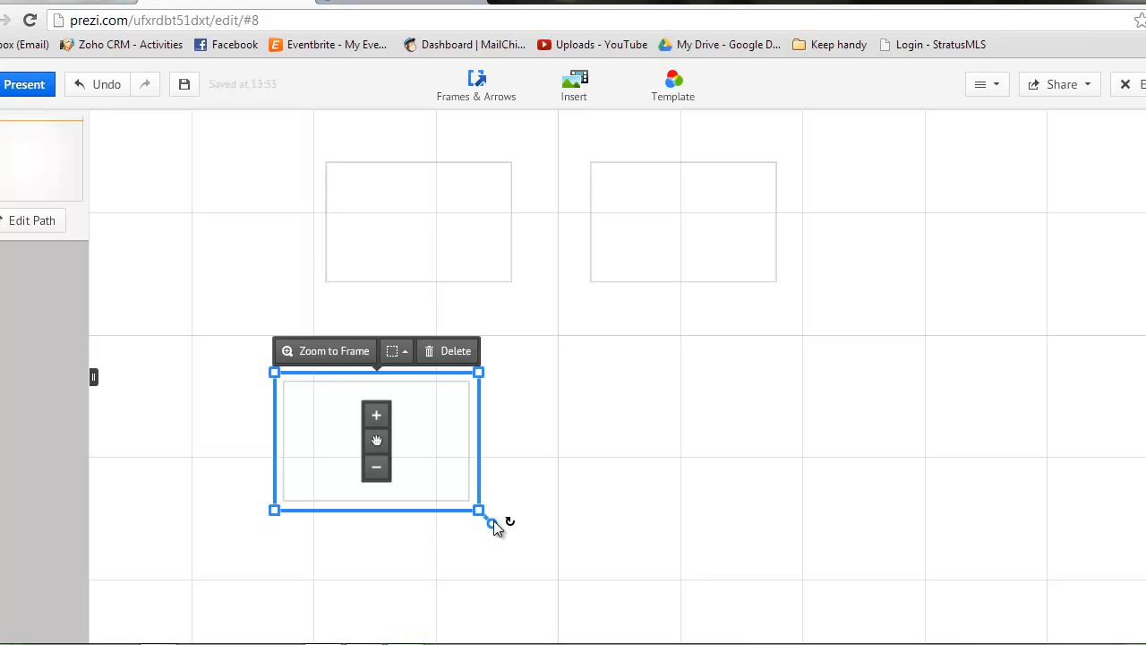
# Rotate the lower frame slightly counterclockwise and the upper-right frame slightly clockwise.
pyautogui.moveTo(495, 526); pyautogui.dragTo(525, 493)
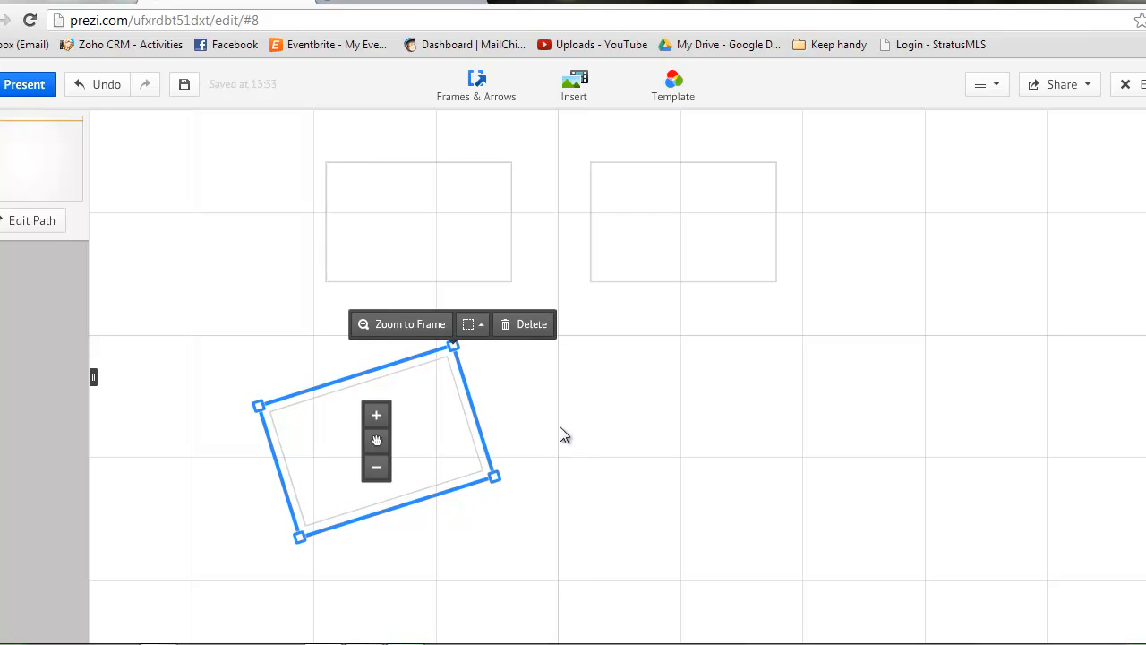
pyautogui.click(781, 288)
pyautogui.moveTo(714, 217); pyautogui.dragTo(773, 207)
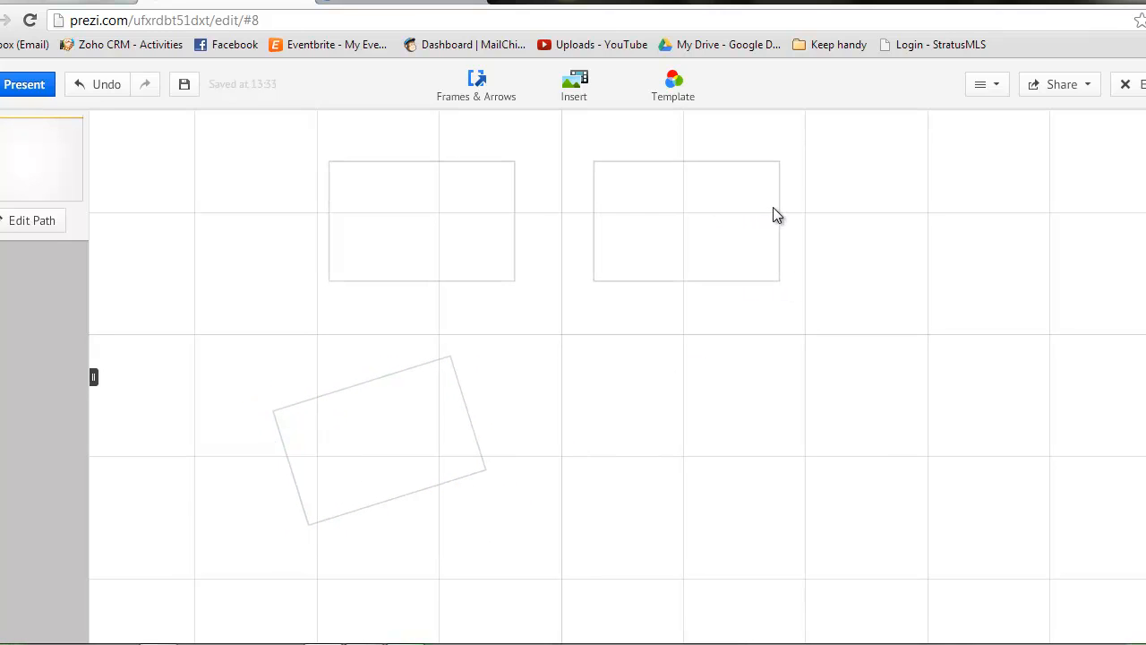
pyautogui.click(779, 207)
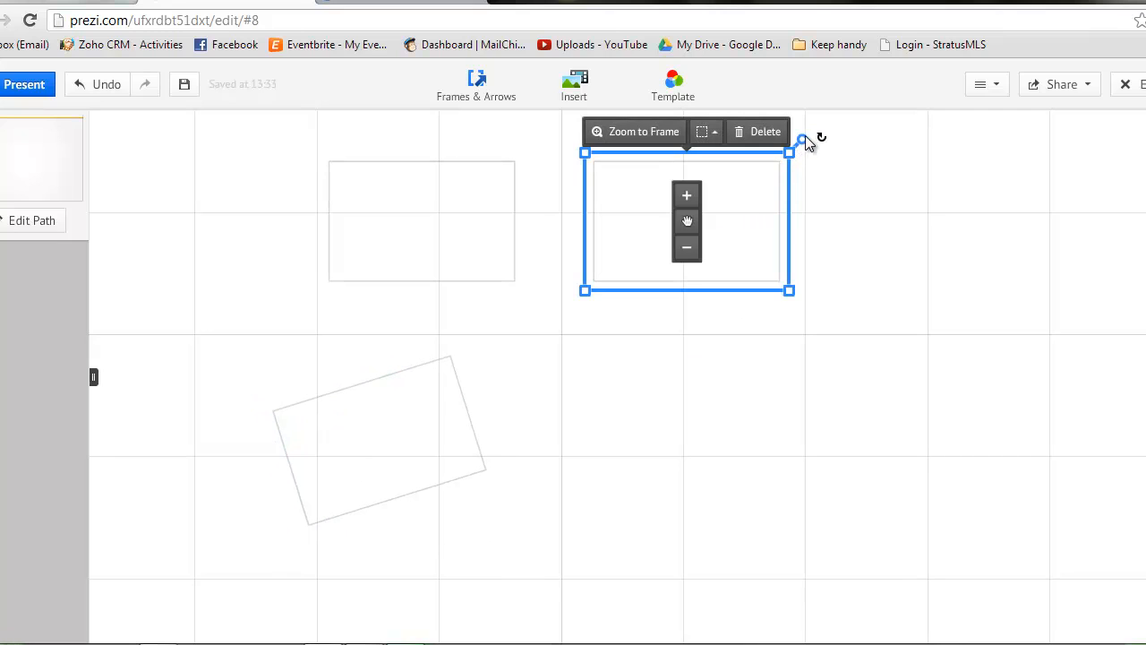
pyautogui.moveTo(804, 135); pyautogui.dragTo(818, 154)
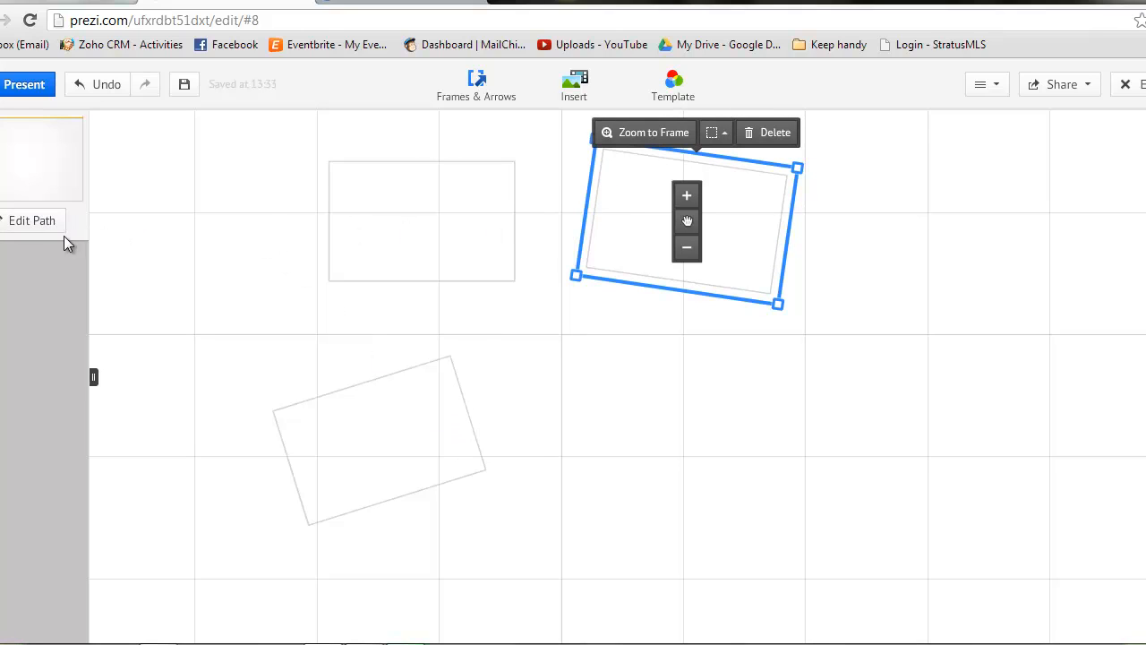
# Add the upper-left, upper-right and lower frames to the path in that order, and zoom to the first path point.
pyautogui.click(25, 224)
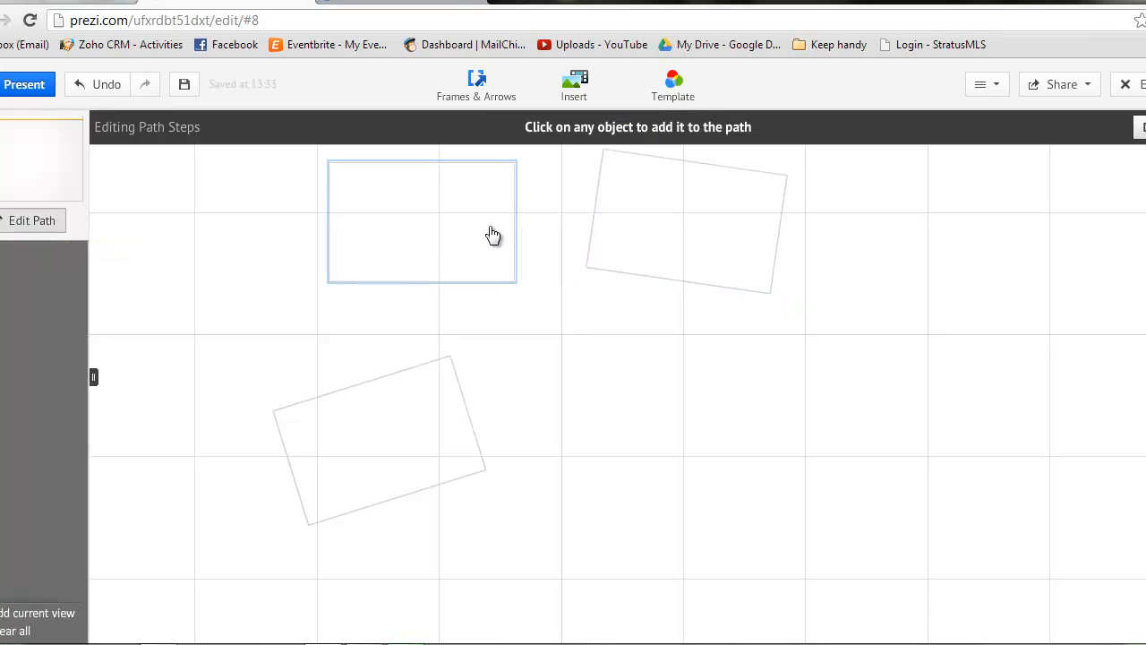
pyautogui.click(517, 217)
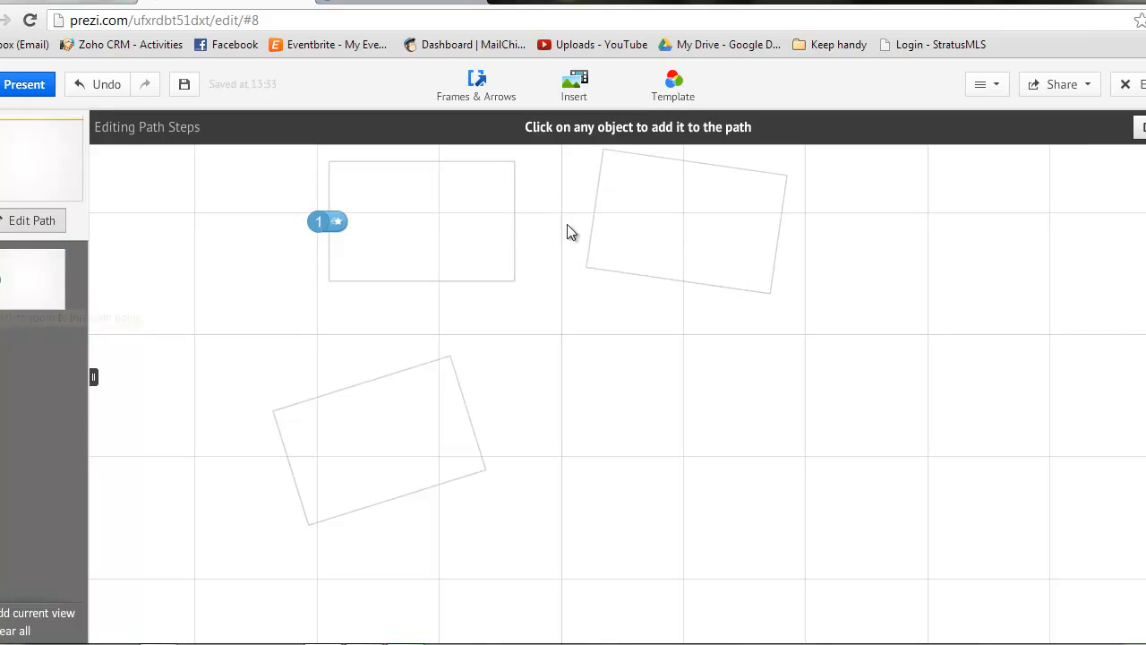
pyautogui.click(779, 230)
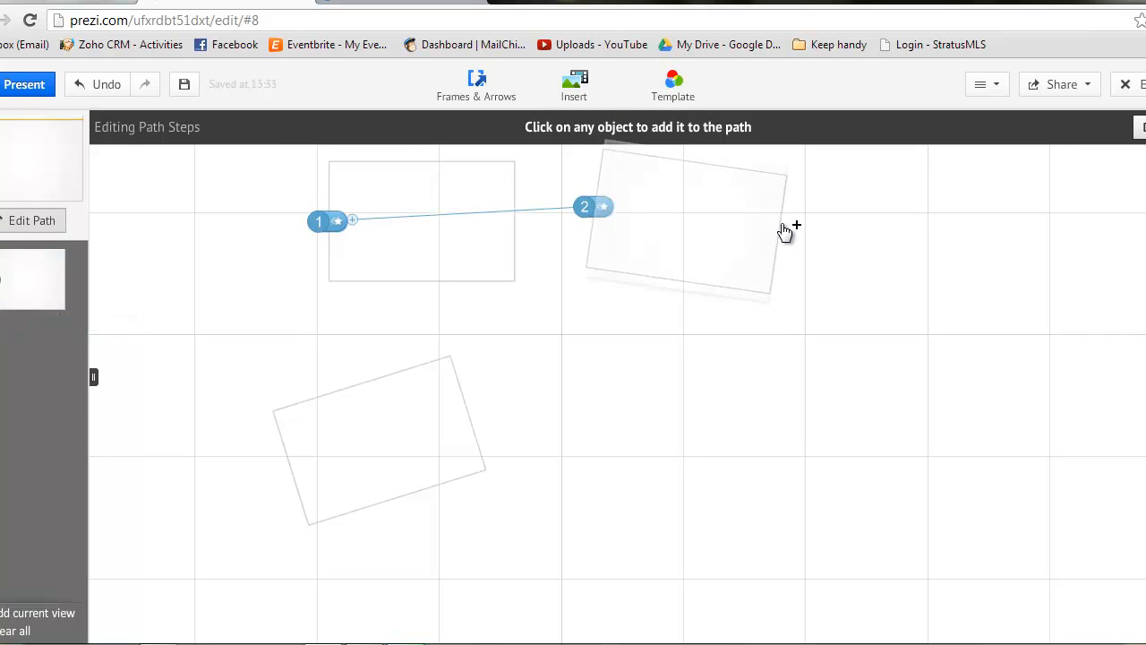
pyautogui.click(465, 409)
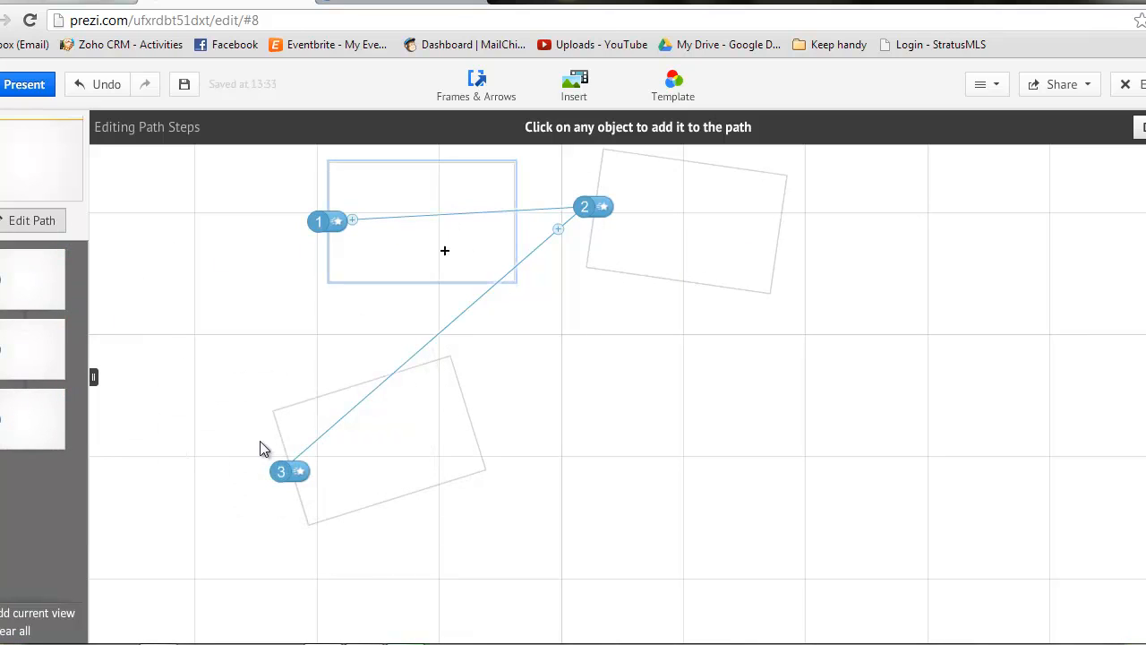
pyautogui.click(1141, 127)
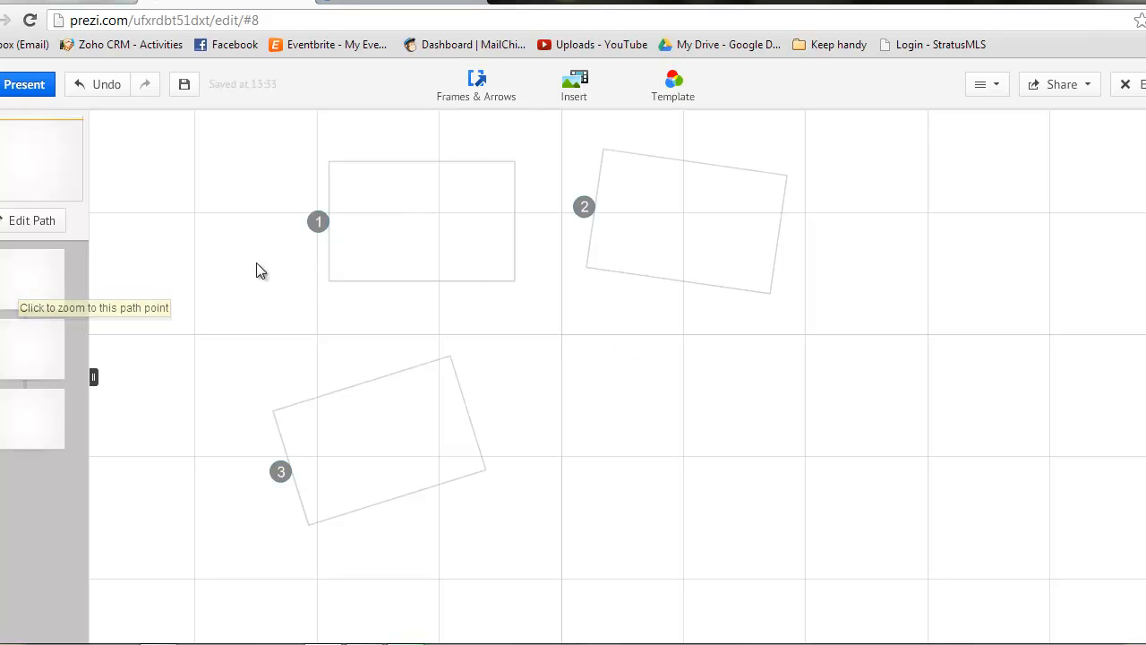
pyautogui.click(11, 288)
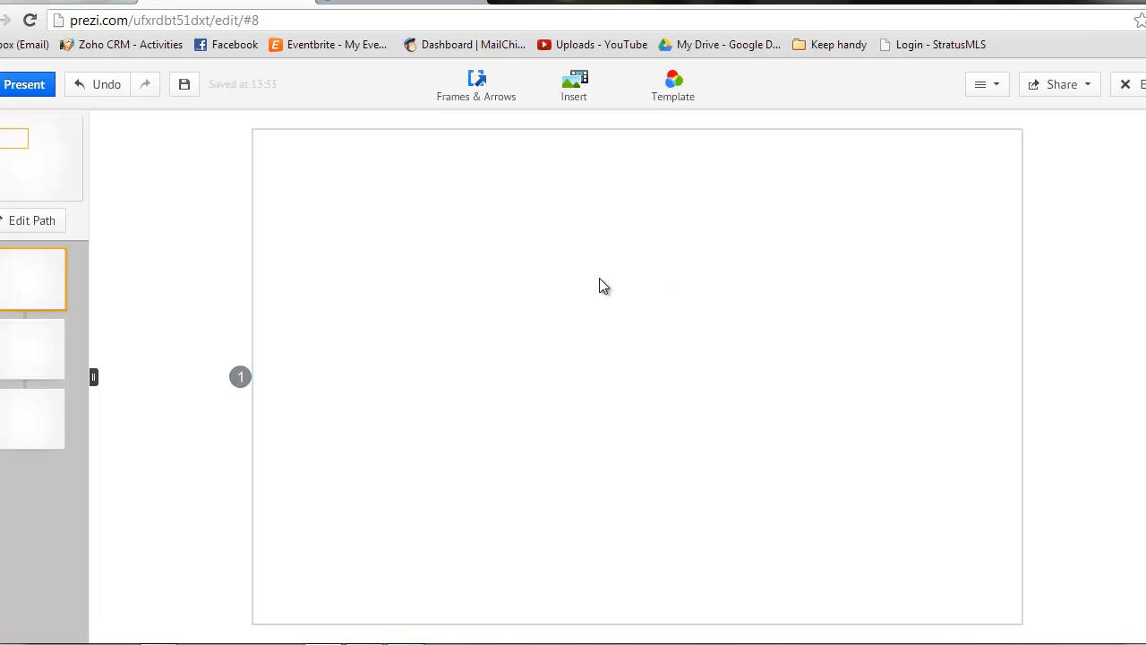
pyautogui.click(574, 90)
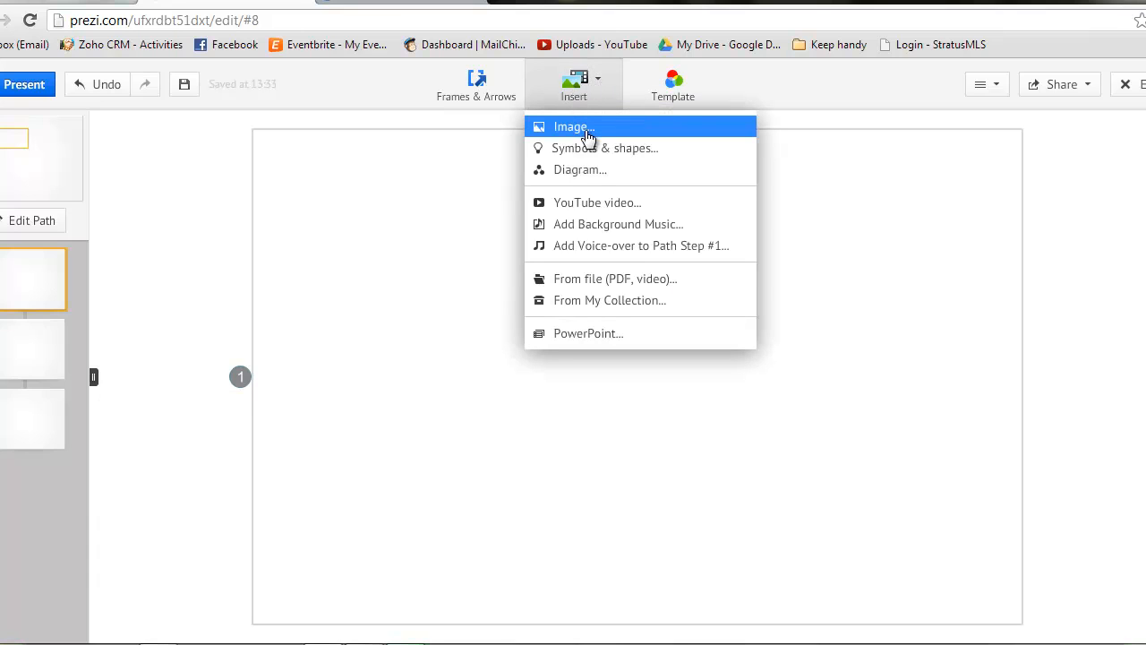
pyautogui.click(574, 207)
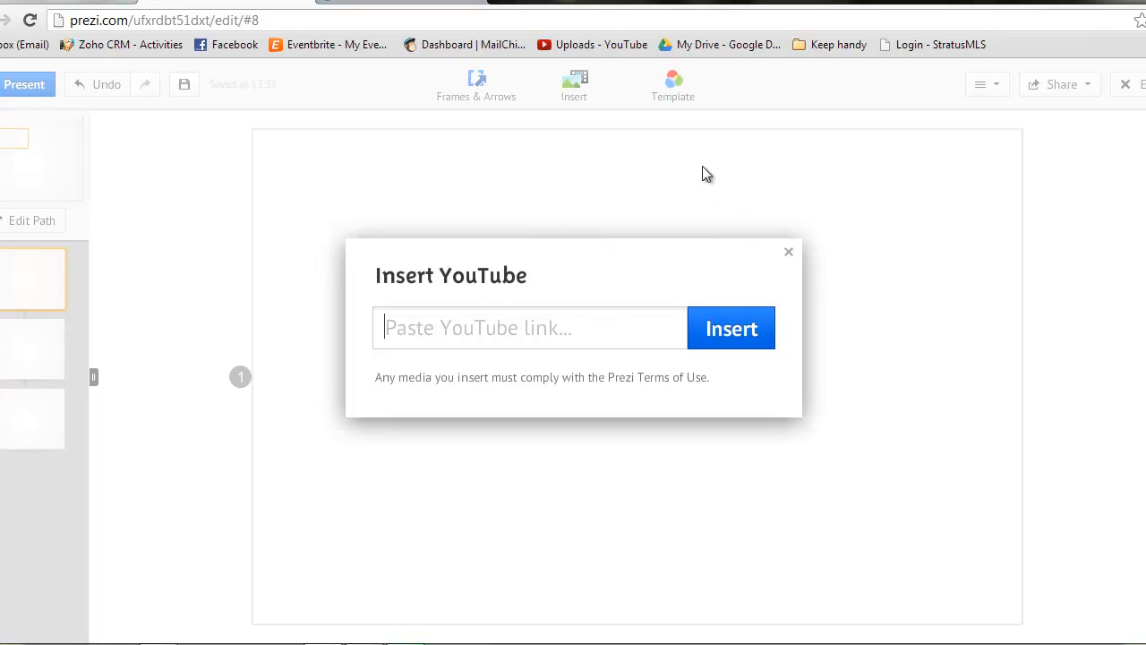
pyautogui.click(787, 253)
# Search Google Images for "remax logo" and insert the #1 RE/MAX balloon image into the first frame.
pyautogui.click(573, 92)
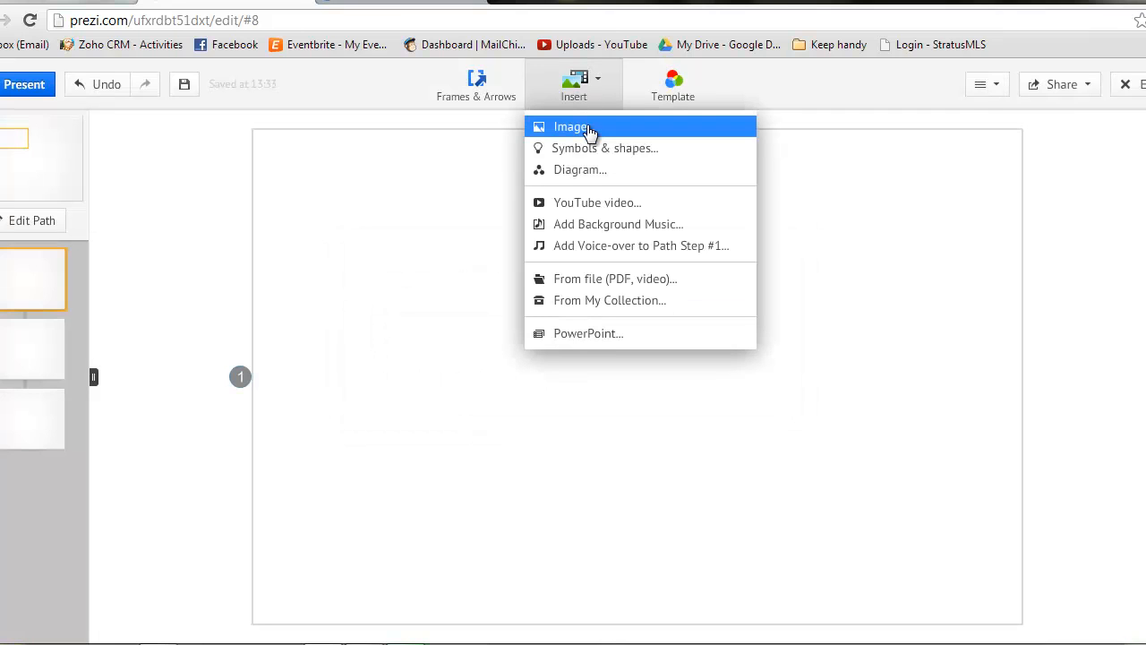
pyautogui.click(587, 127)
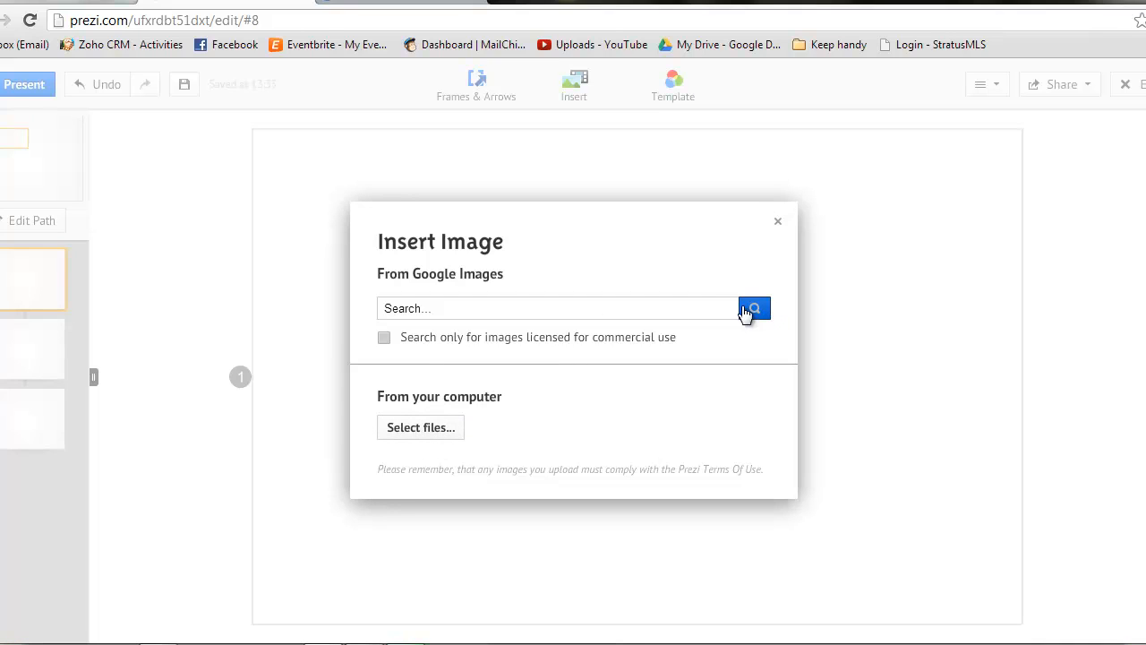
pyautogui.click(683, 307)
pyautogui.click(755, 310)
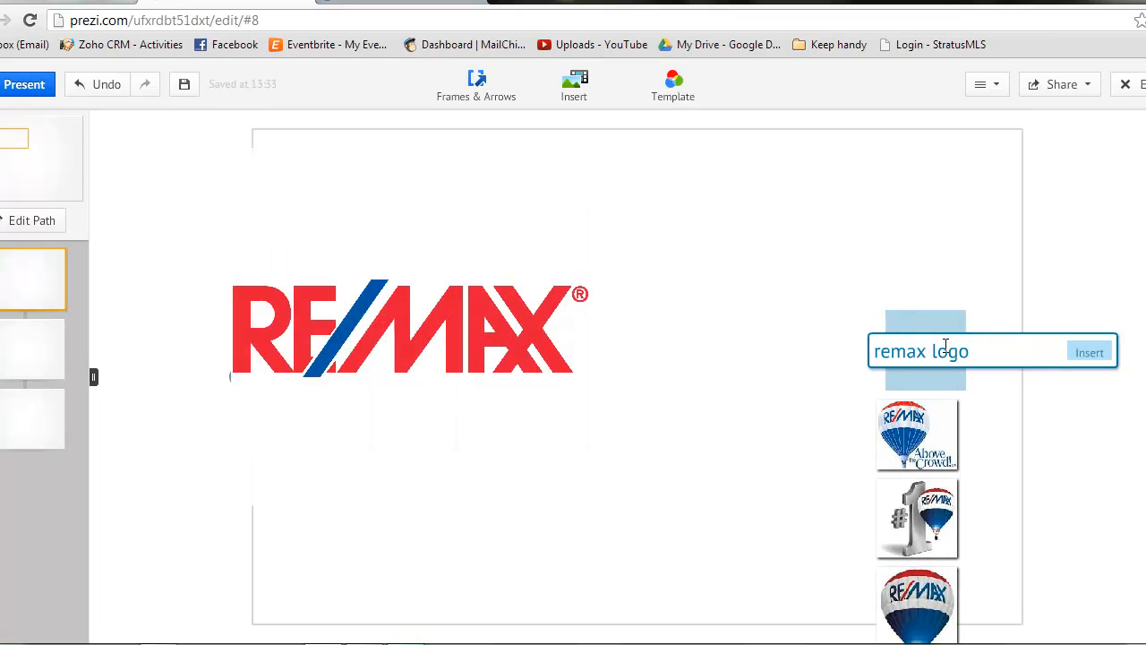
pyautogui.scroll(-5, 940, 421)
pyautogui.click(940, 417)
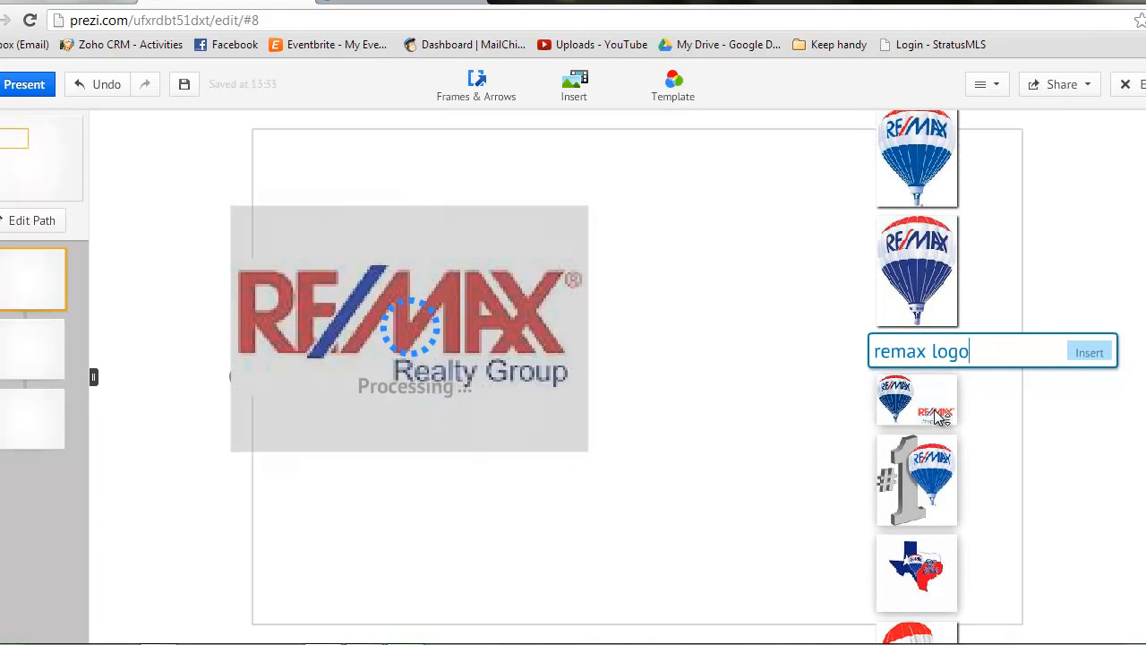
pyautogui.scroll(-1, 937, 413)
pyautogui.scroll(-1, 934, 409)
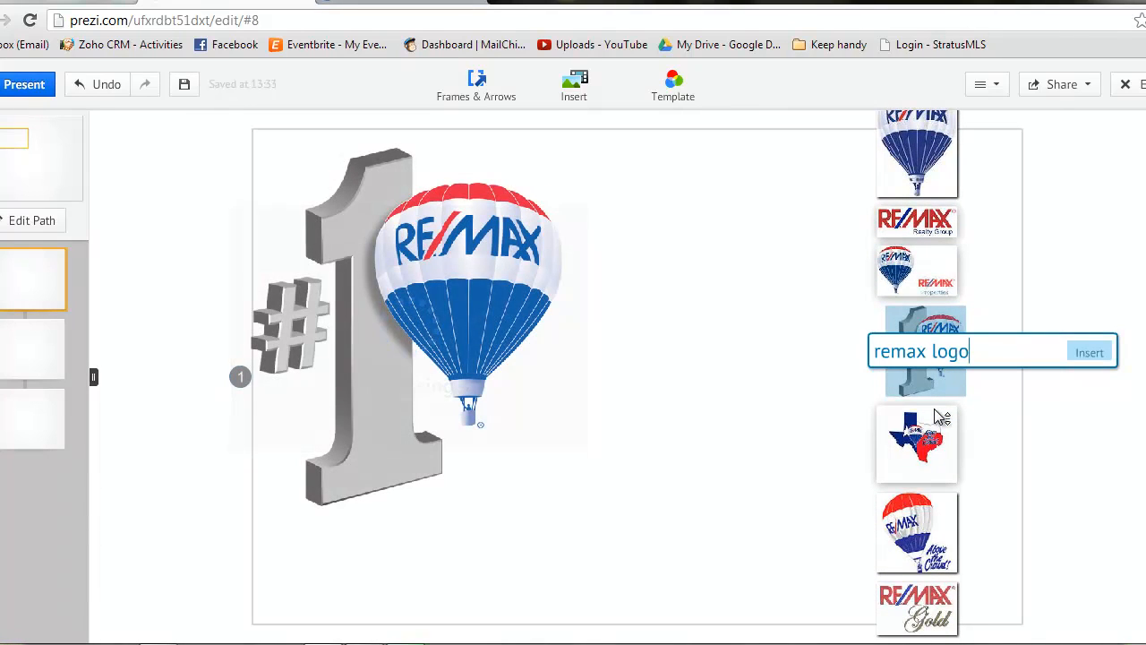
pyautogui.click(1094, 355)
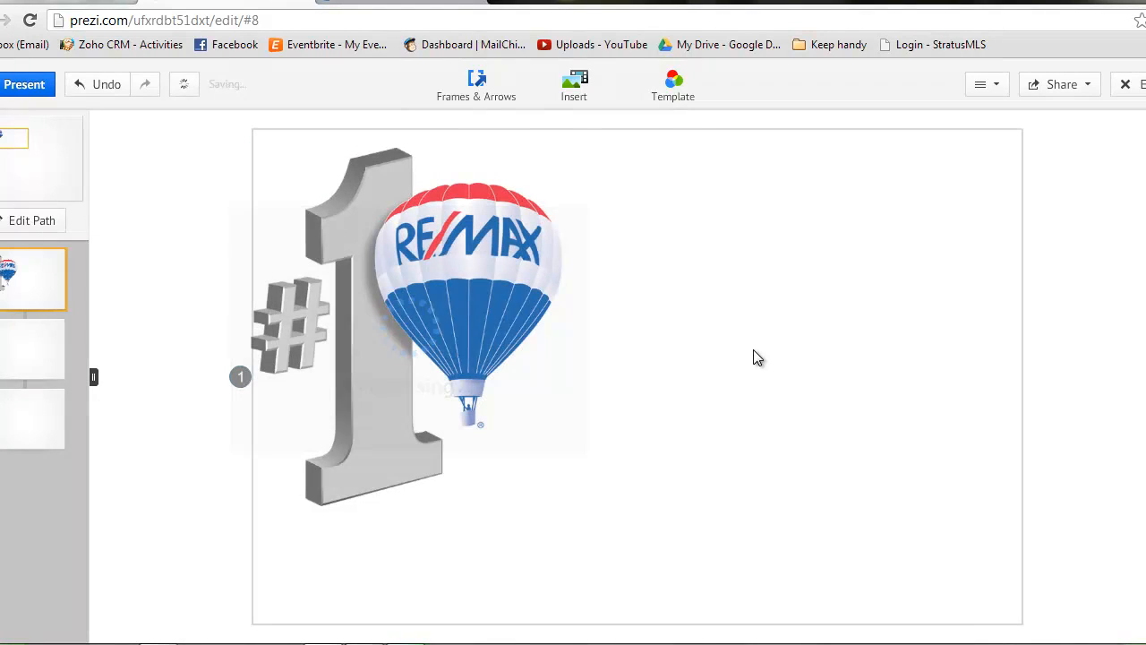
# Shrink the #1 RE/MAX balloon image to a small logo and place it in the first frame's upper-right corner.
pyautogui.moveTo(475, 331); pyautogui.dragTo(876, 330)
pyautogui.click(746, 215)
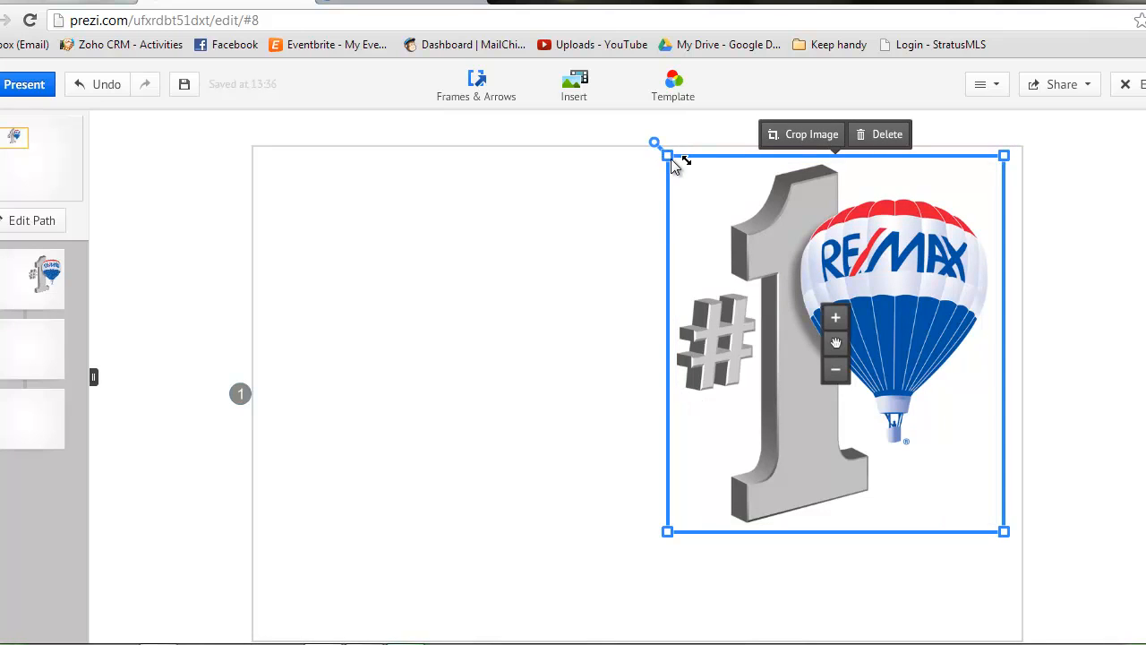
pyautogui.moveTo(671, 158); pyautogui.dragTo(785, 287)
pyautogui.moveTo(836, 347); pyautogui.dragTo(953, 218)
pyautogui.click(778, 300)
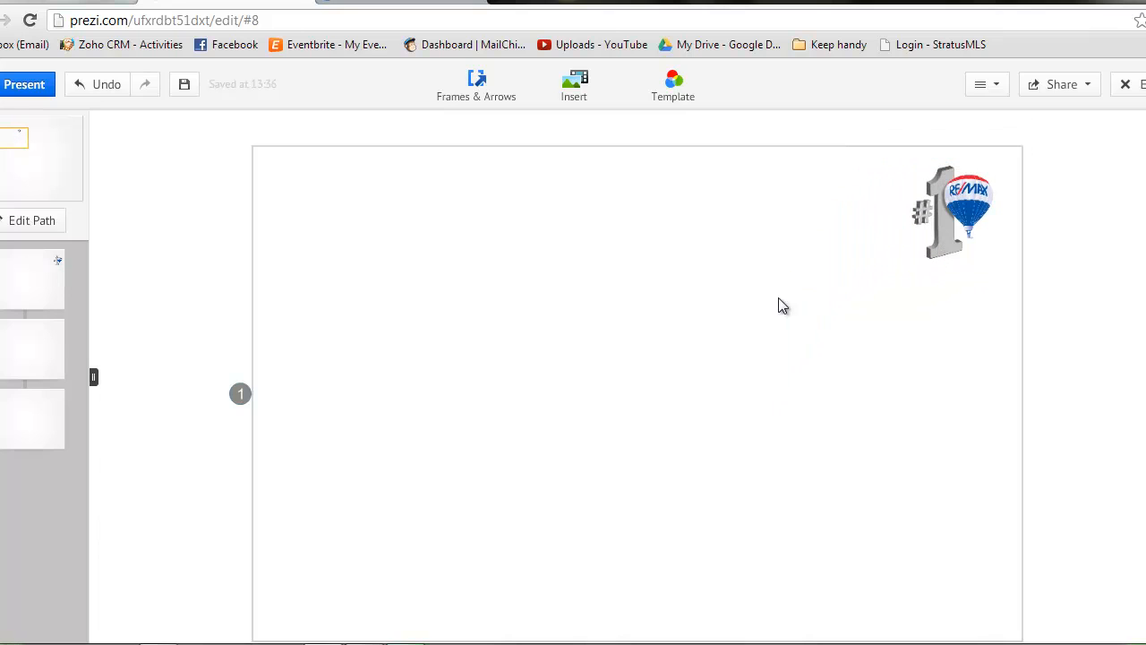
# Insert the Local-Power-of-sale image from the computer and move it into the left half of the first frame.
pyautogui.click(1056, 254)
pyautogui.scroll(-3, 743, 371)
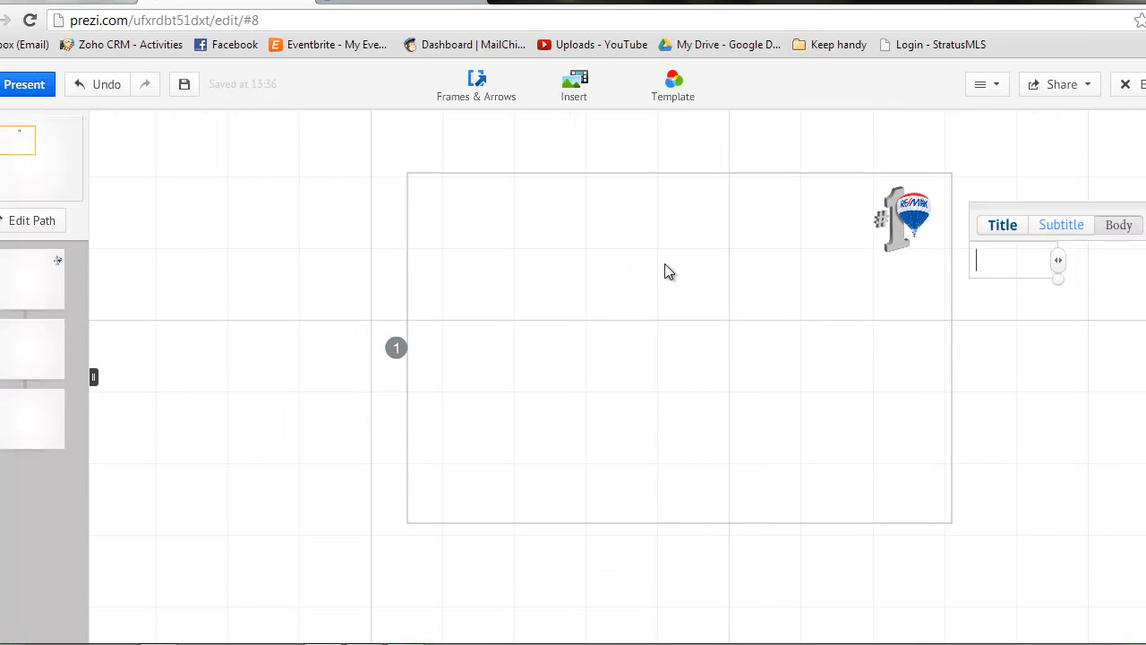
pyautogui.click(580, 97)
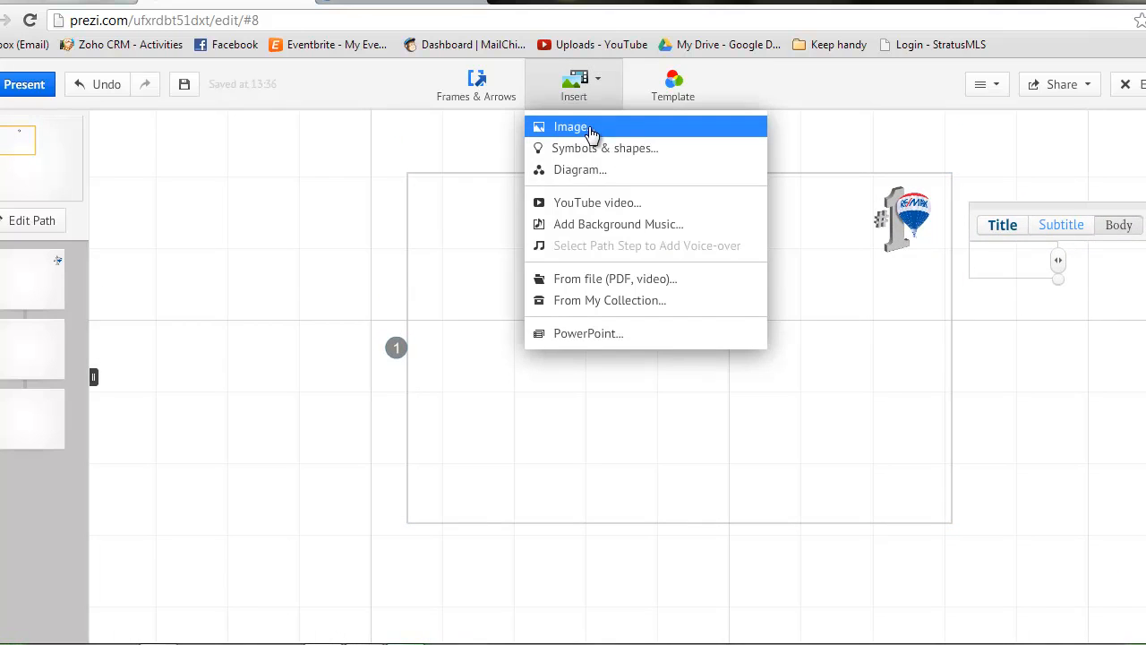
pyautogui.click(589, 128)
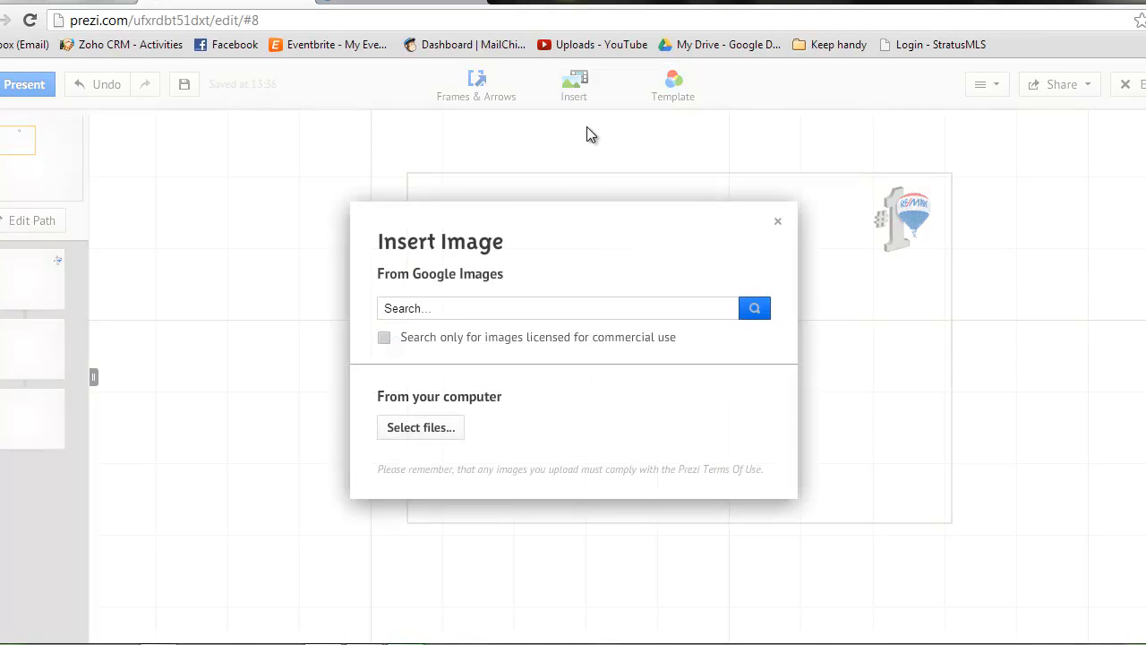
pyautogui.click(414, 428)
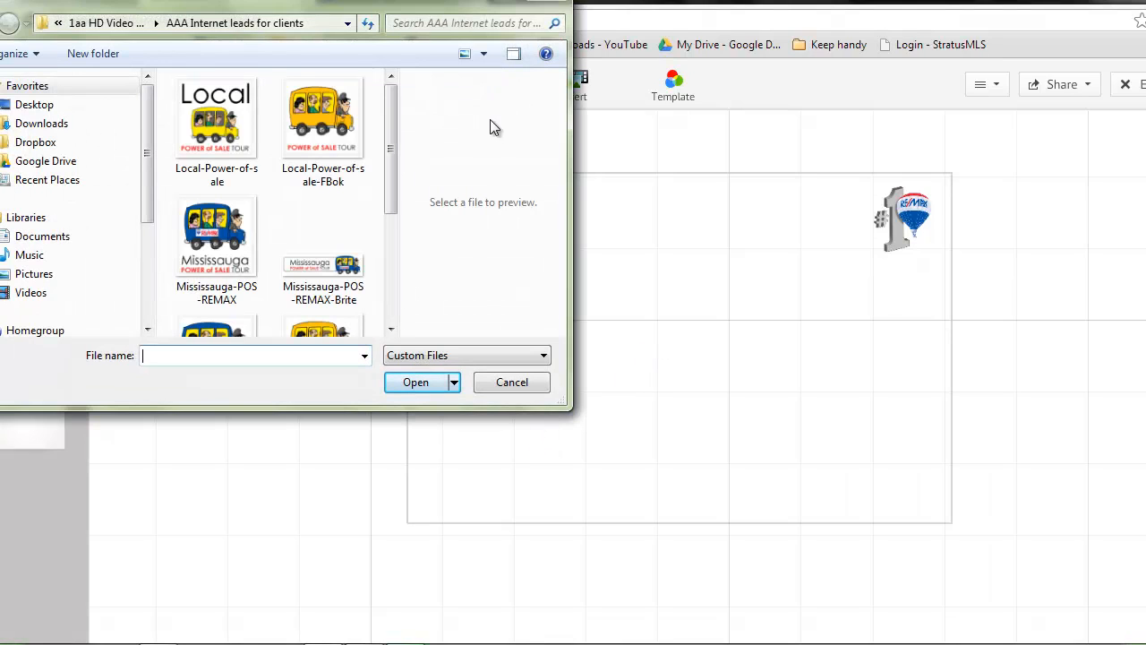
pyautogui.click(218, 125)
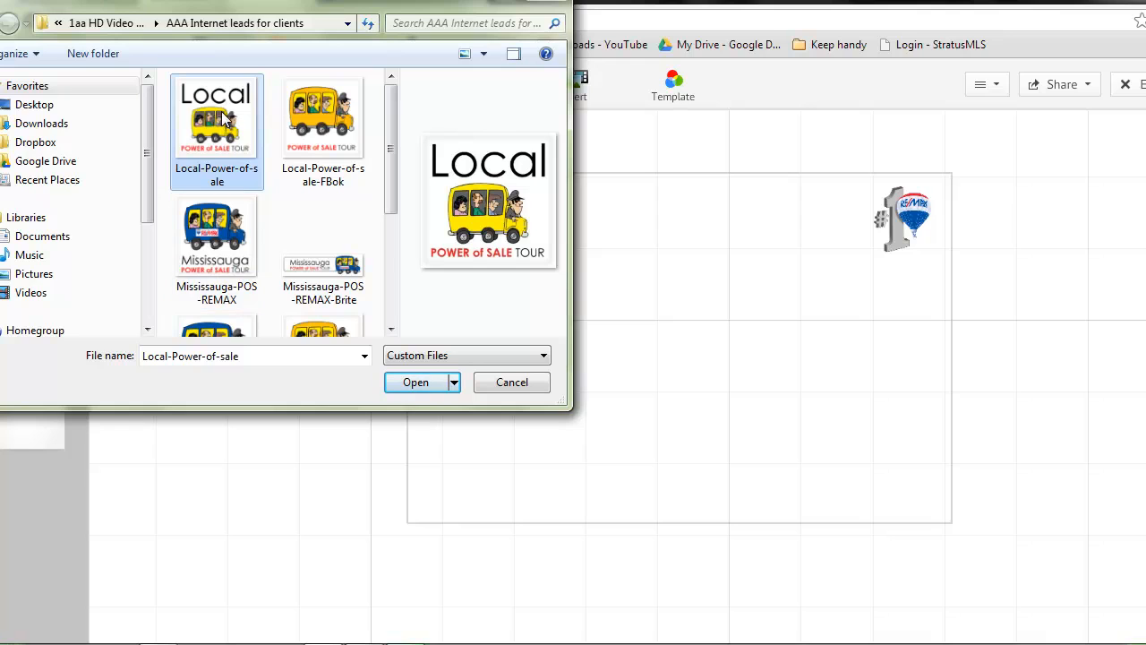
pyautogui.moveTo(394, 150)
pyautogui.mouseDown()
pyautogui.moveTo(394, 243)
pyautogui.moveTo(396, 139)
pyautogui.mouseUp()
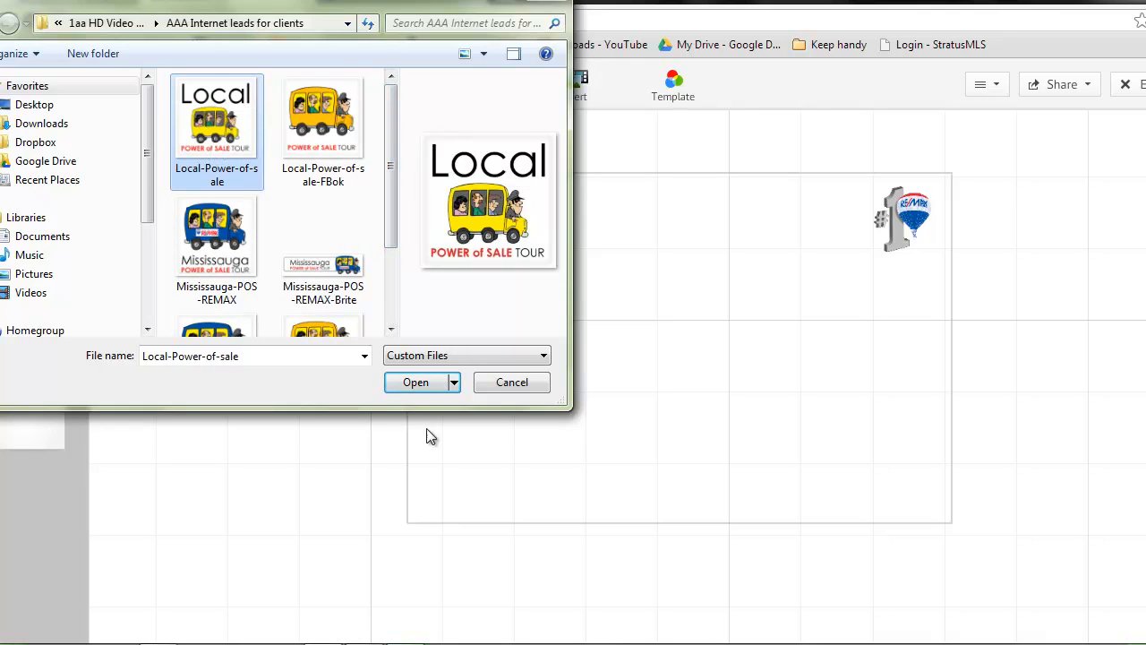
pyautogui.click(416, 382)
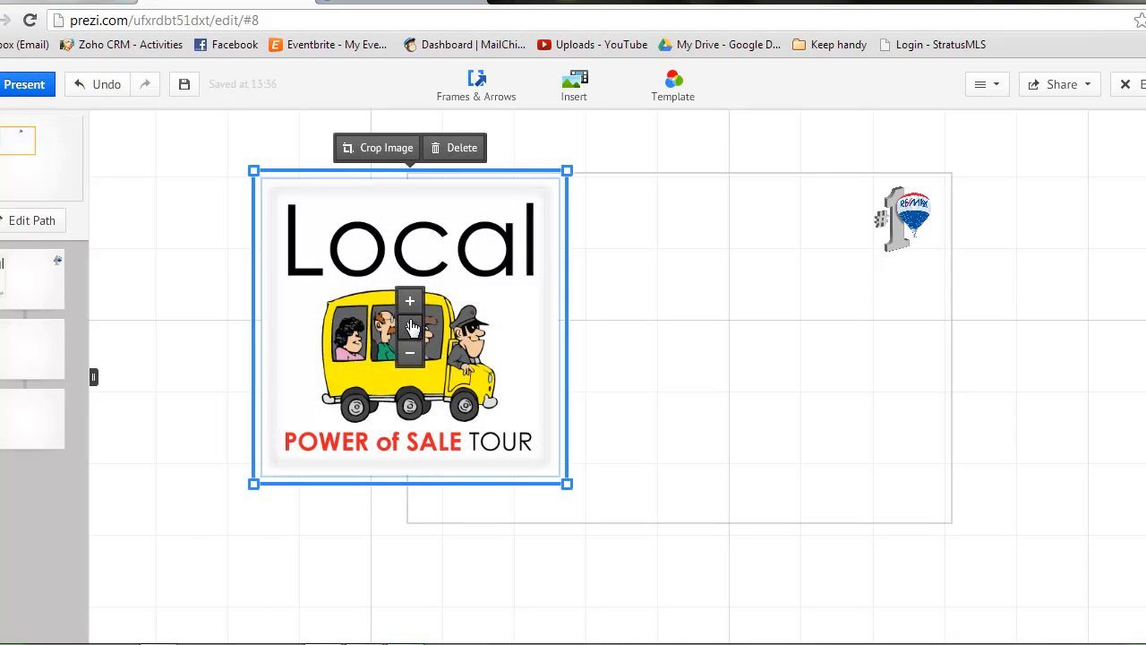
pyautogui.moveTo(410, 330); pyautogui.dragTo(591, 341)
pyautogui.click(256, 350)
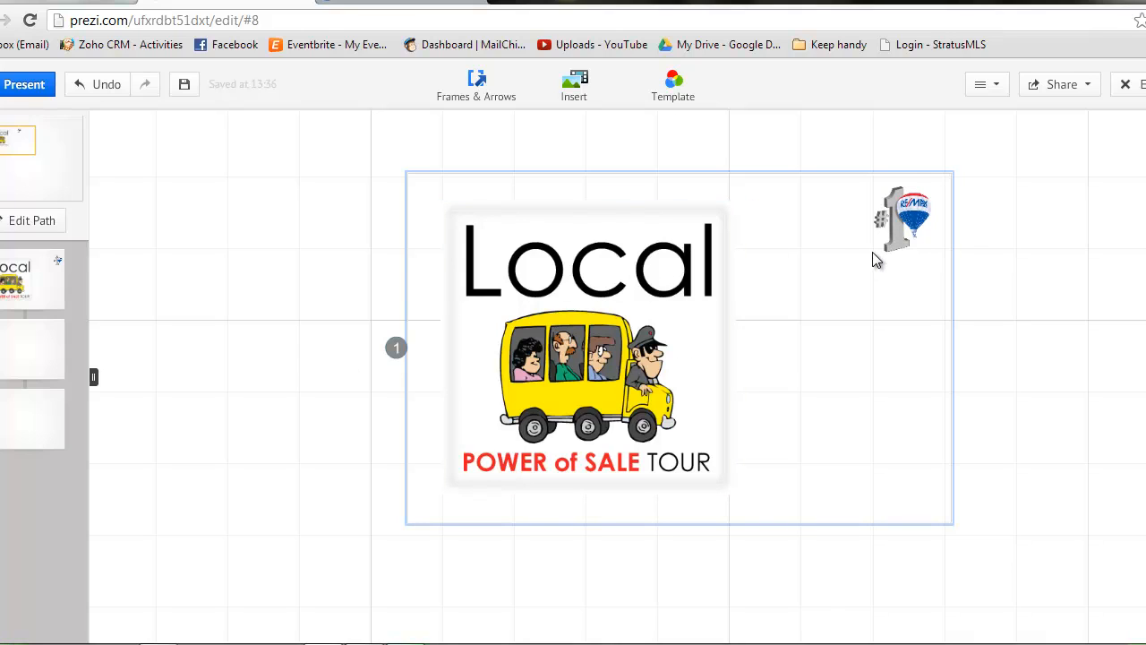
# Go to the second path point and insert the Buyer-Agent-Needed-FB image from the computer's Pictures folder.
pyautogui.click(20, 349)
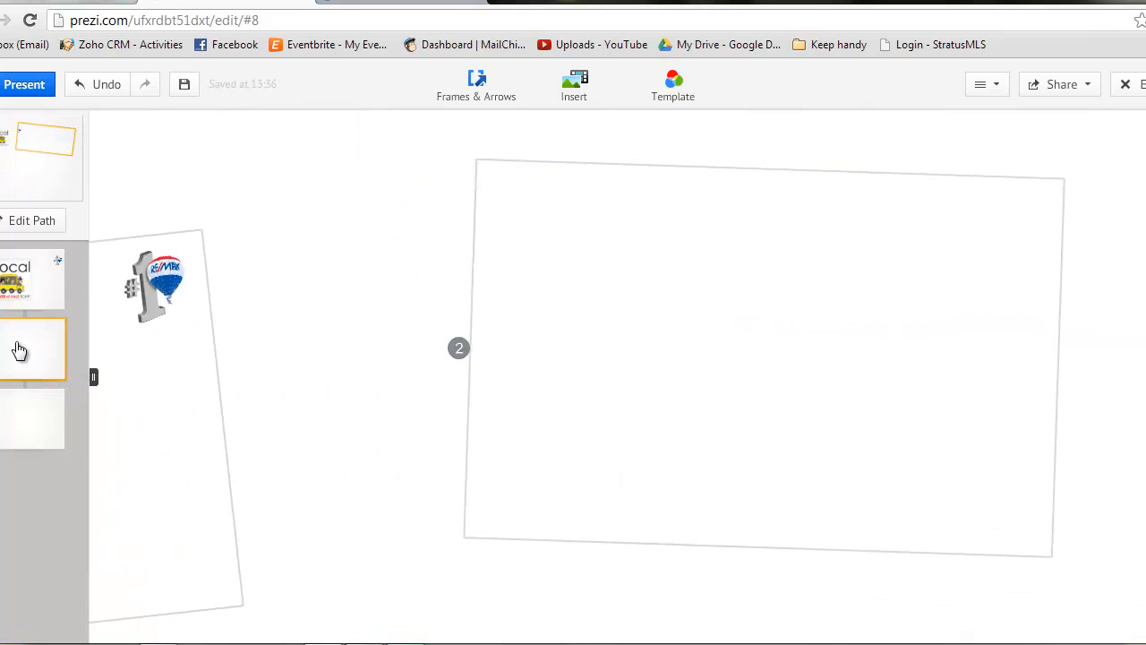
pyautogui.click(575, 84)
pyautogui.click(557, 123)
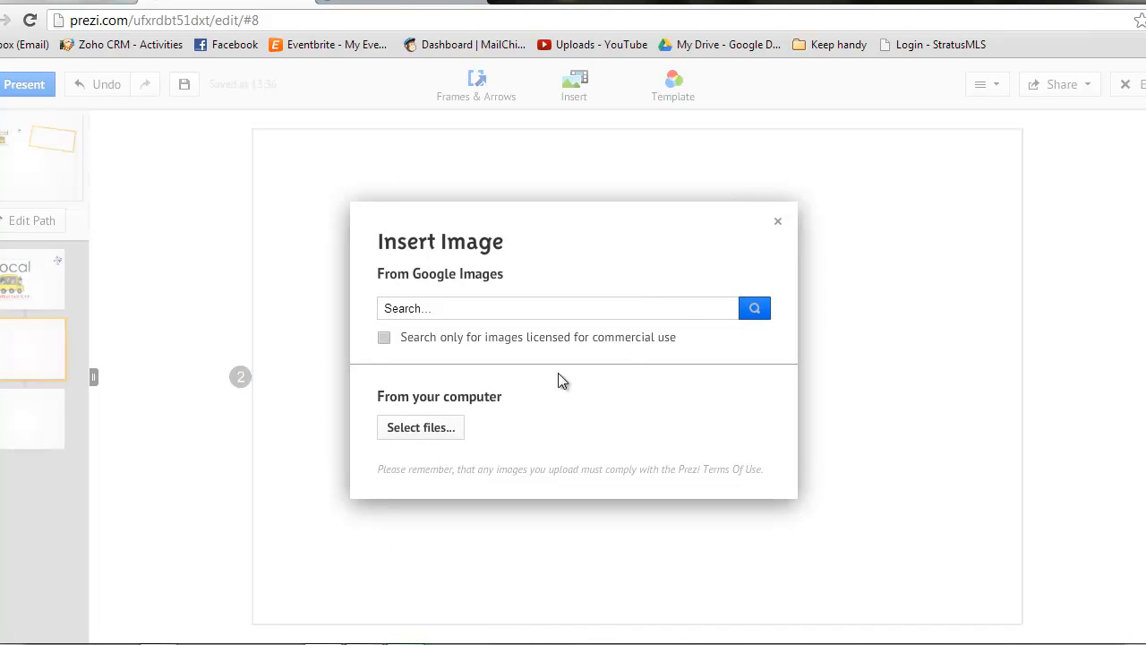
pyautogui.click(429, 429)
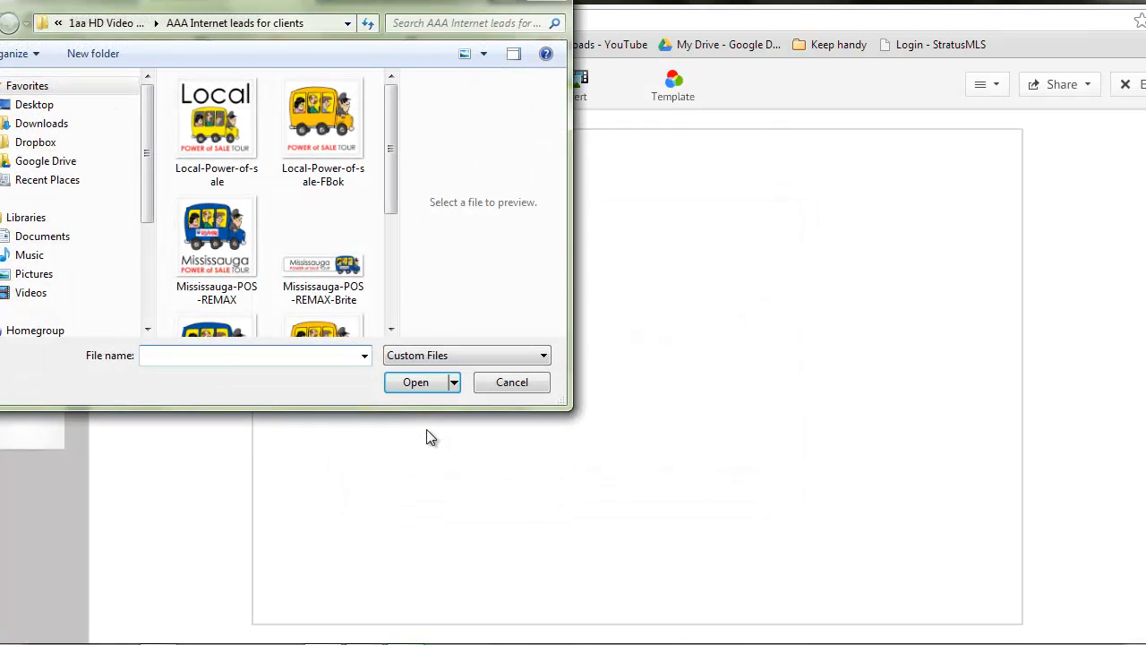
pyautogui.moveTo(389, 134); pyautogui.dragTo(397, 98)
pyautogui.click(117, 27)
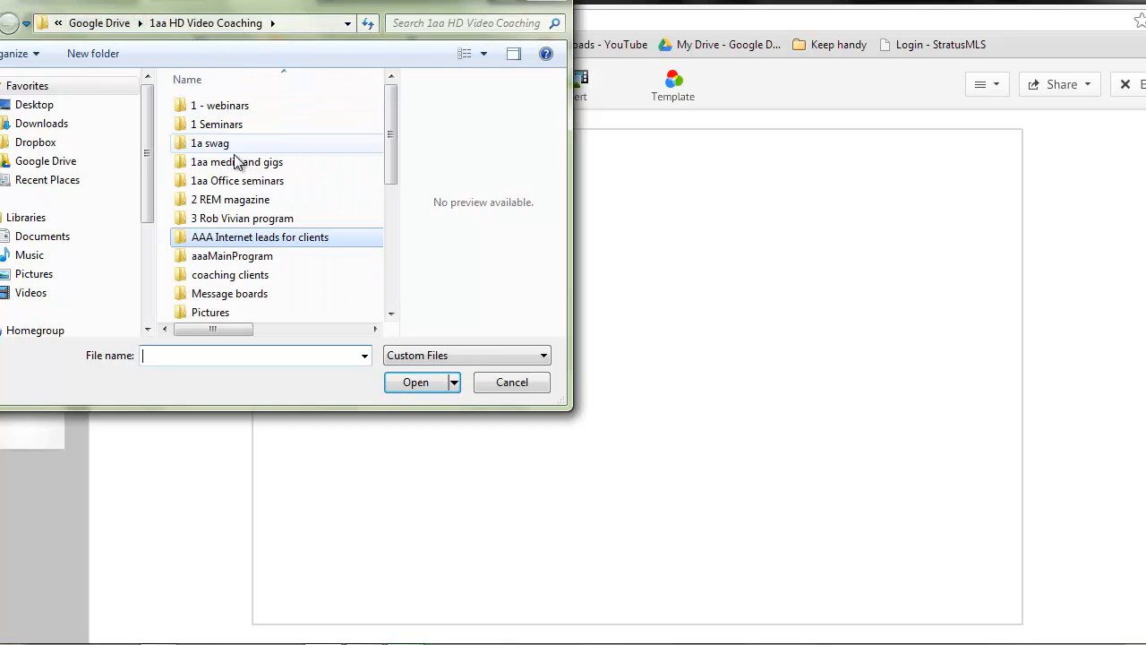
pyautogui.doubleClick(233, 310)
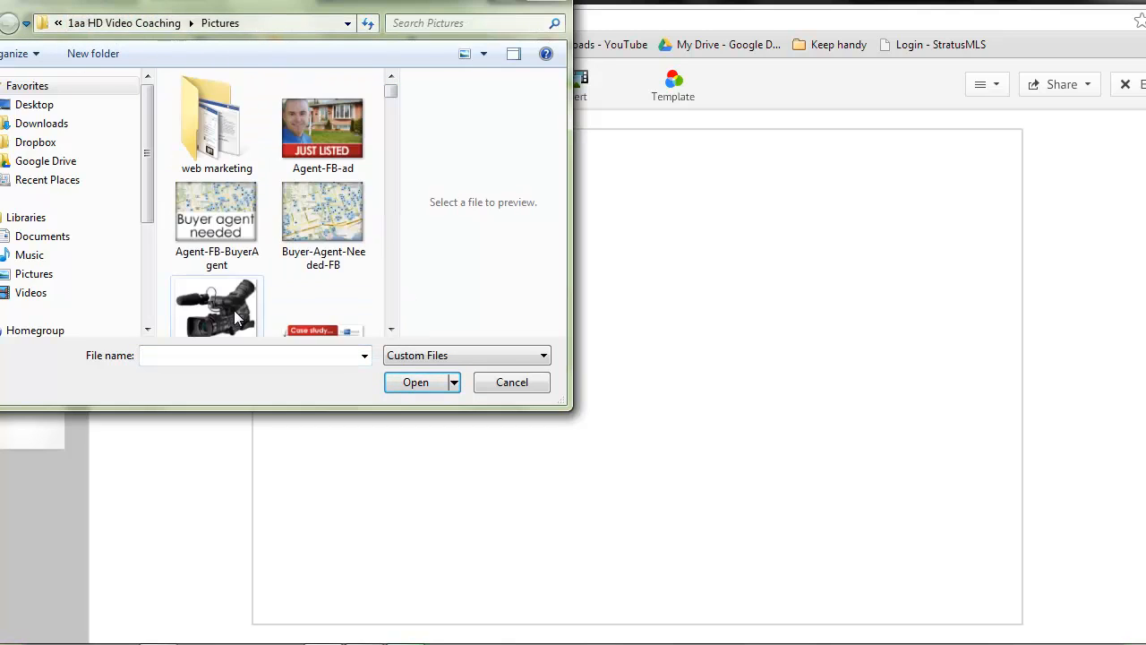
pyautogui.click(313, 219)
pyautogui.click(416, 383)
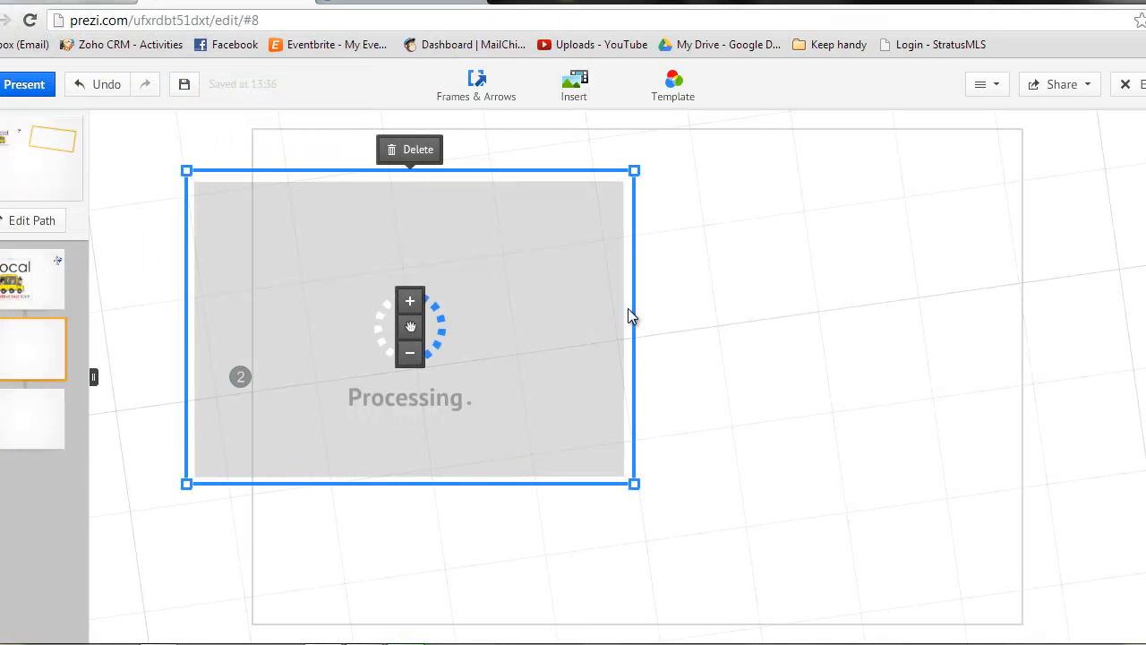
# Move the map image into the second frame, enlarge it to nearly the frame's height, and center it.
pyautogui.moveTo(411, 336); pyautogui.dragTo(616, 387)
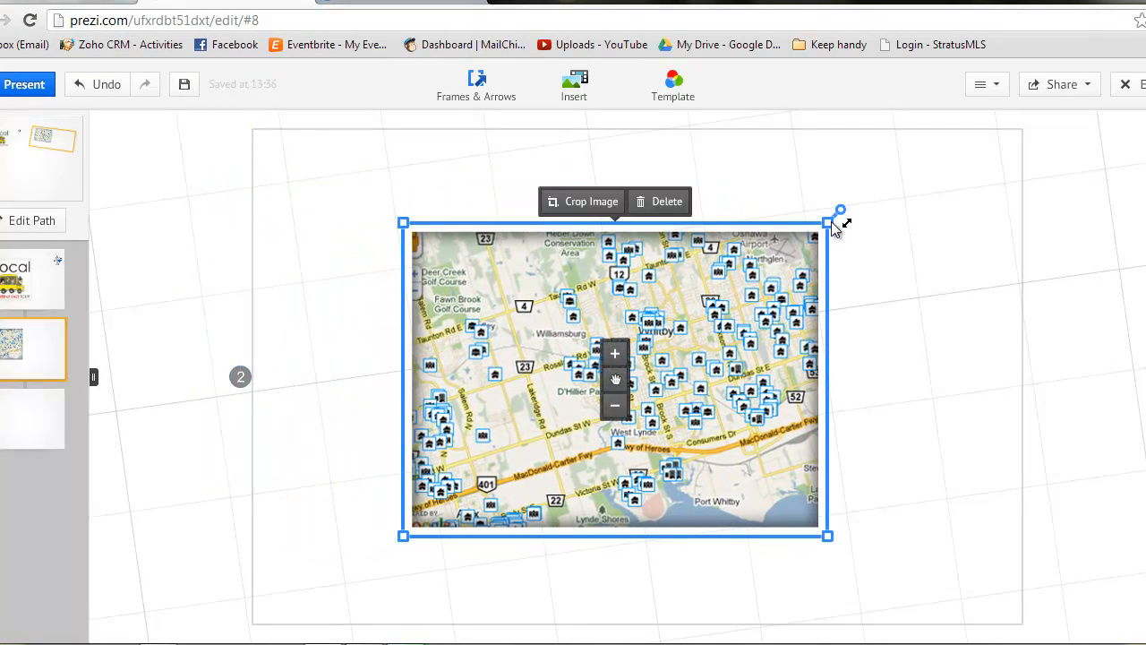
pyautogui.moveTo(826, 223); pyautogui.dragTo(925, 172)
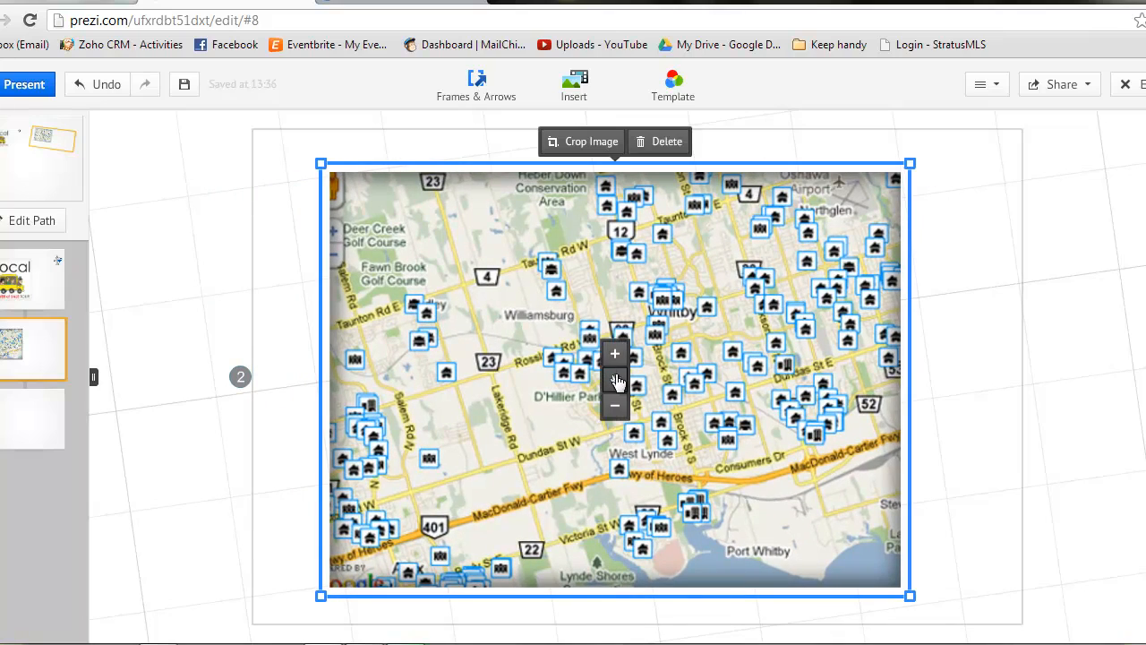
pyautogui.moveTo(615, 379)
pyautogui.mouseDown()
pyautogui.moveTo(636, 382)
pyautogui.moveTo(633, 370)
pyautogui.mouseUp()
# Go to the third path point, insert the smartphone symbol, and place it in the frame's lower-right corner.
pyautogui.click(32, 433)
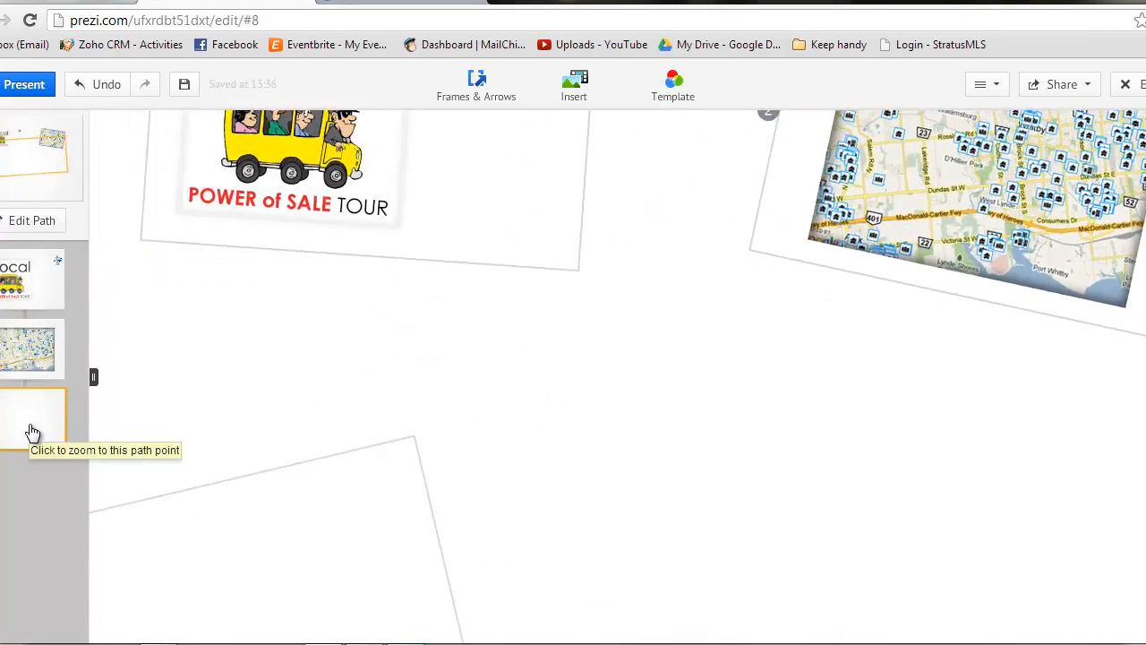
pyautogui.click(573, 85)
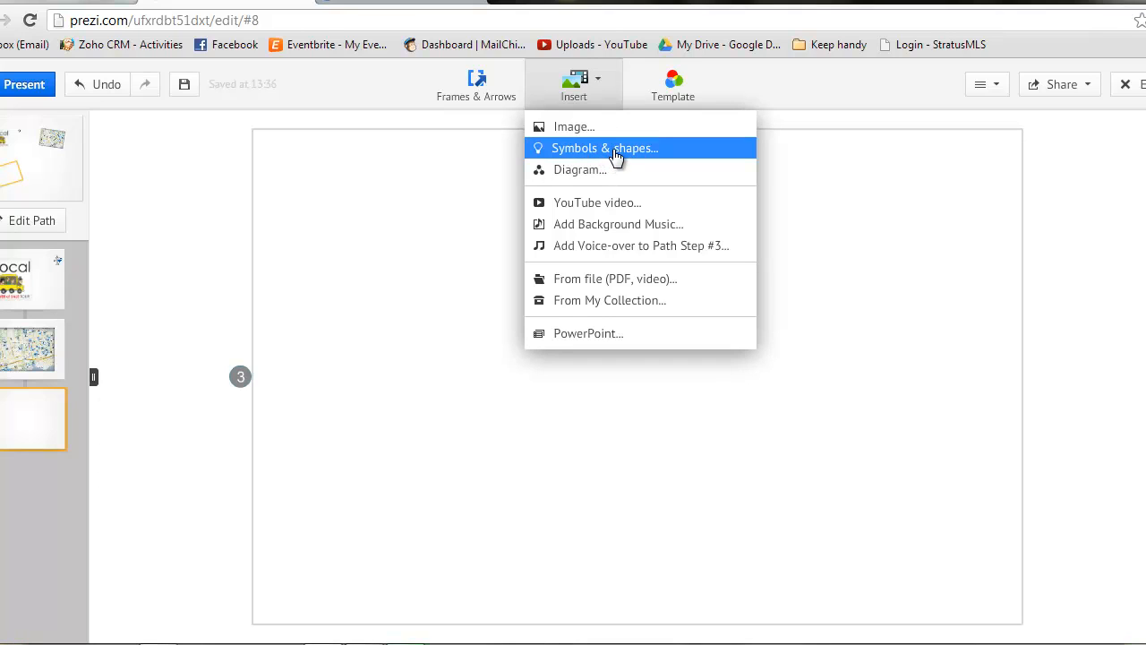
pyautogui.click(594, 152)
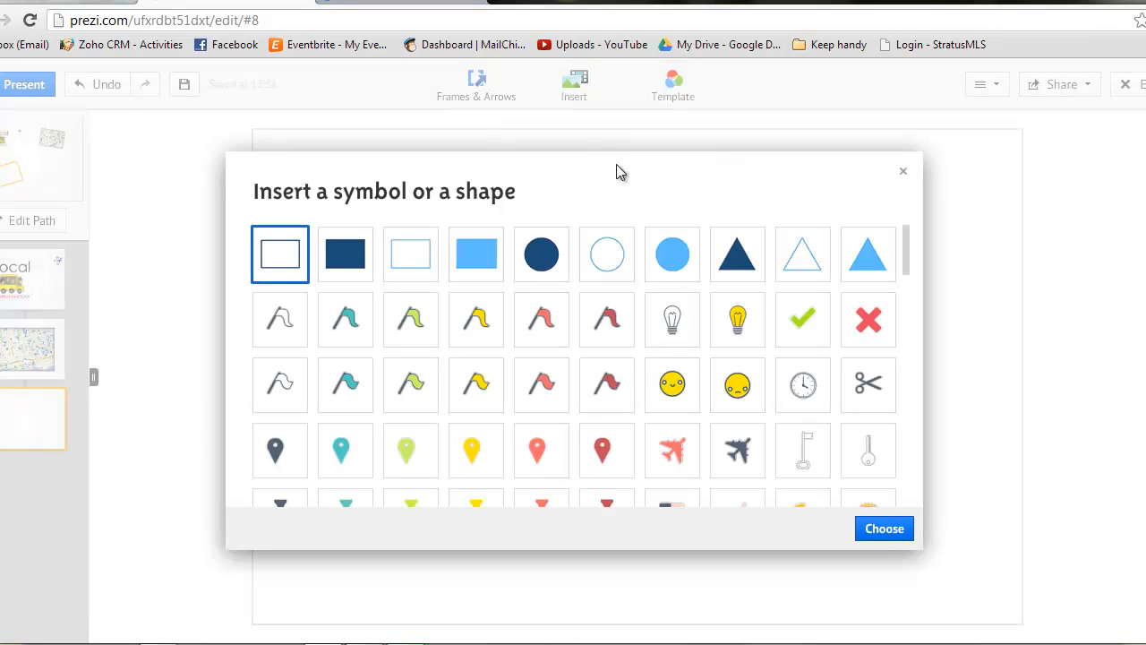
pyautogui.moveTo(908, 259); pyautogui.dragTo(913, 421)
pyautogui.click(800, 254)
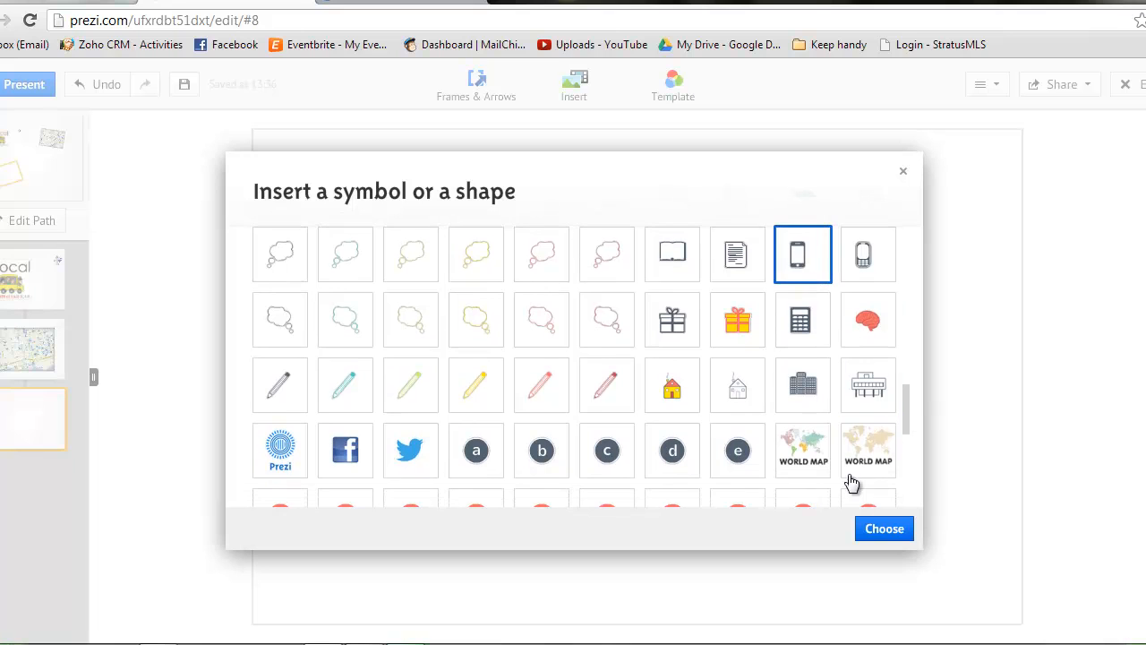
pyautogui.click(882, 529)
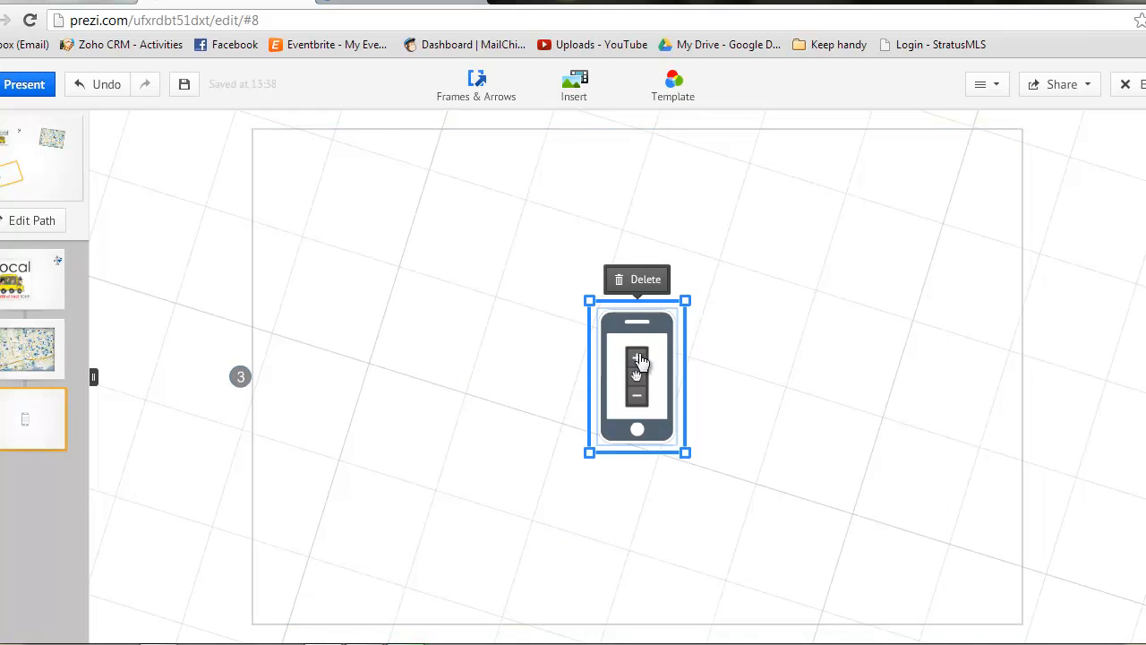
pyautogui.moveTo(639, 383); pyautogui.dragTo(917, 501)
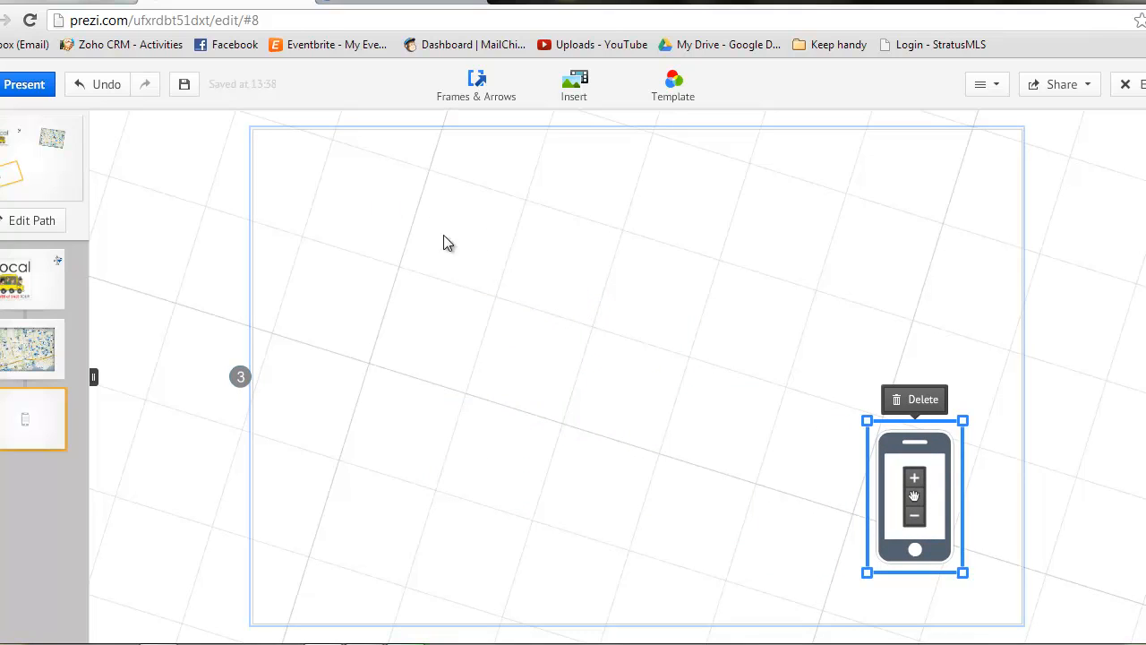
# Add a body text box reading "Text..." in the upper-left area of the third frame.
pyautogui.click(383, 192)
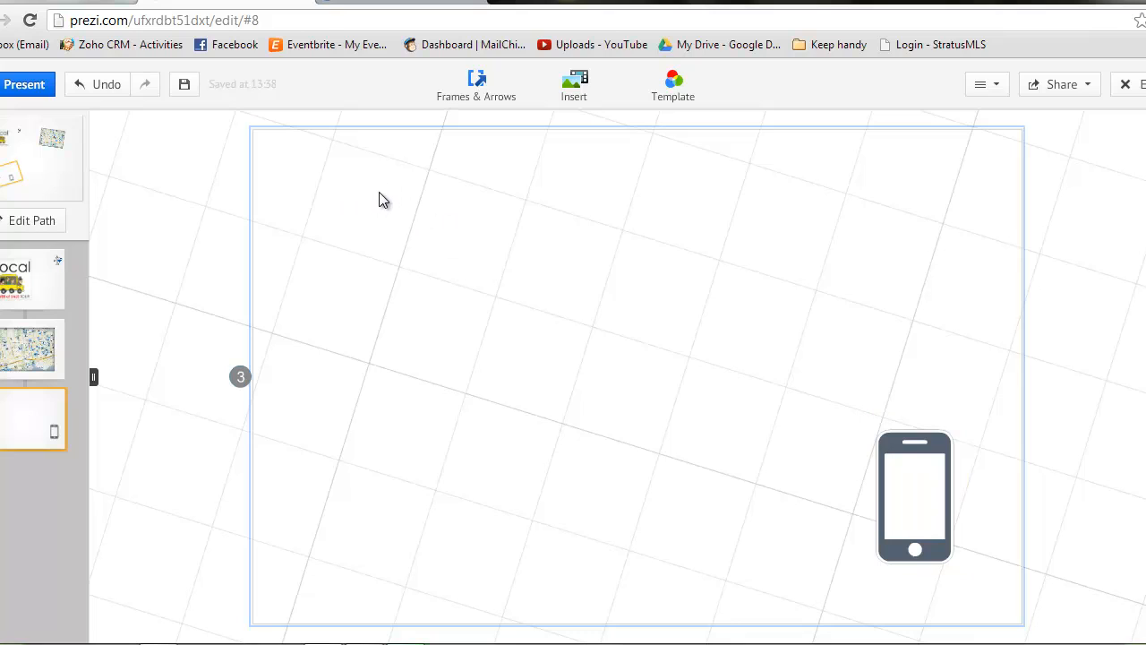
pyautogui.doubleClick(379, 194)
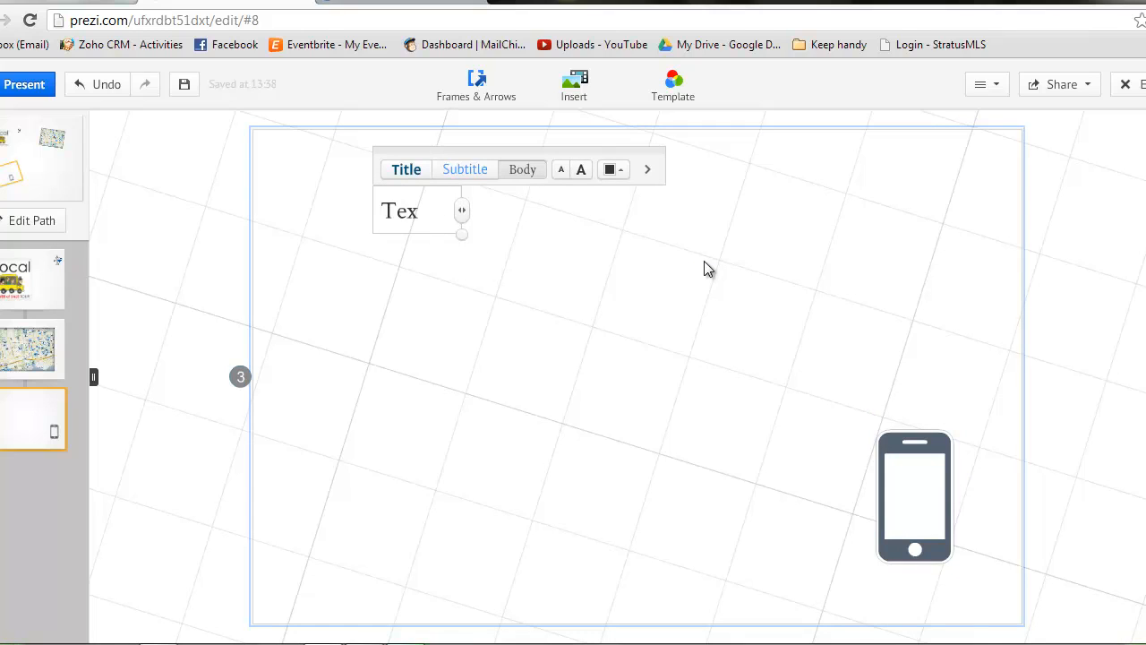
pyautogui.write('Text here')
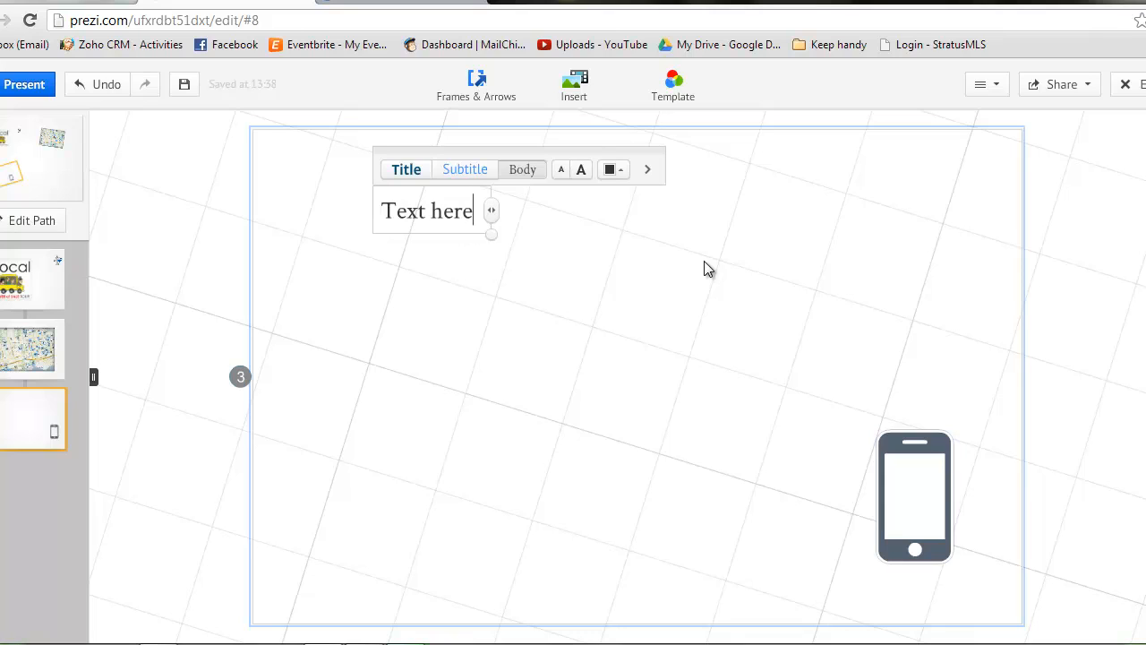
pyautogui.press('BackSpace')
pyautogui.press('BackSpace')
pyautogui.press('BackSpace')
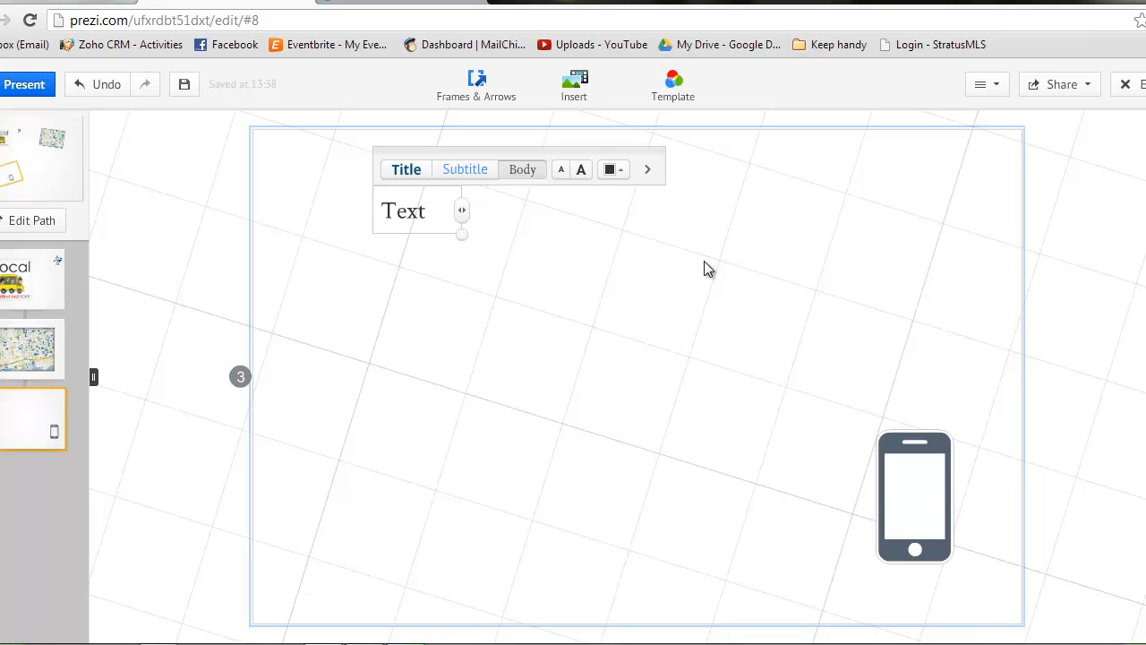
pyautogui.click(598, 298)
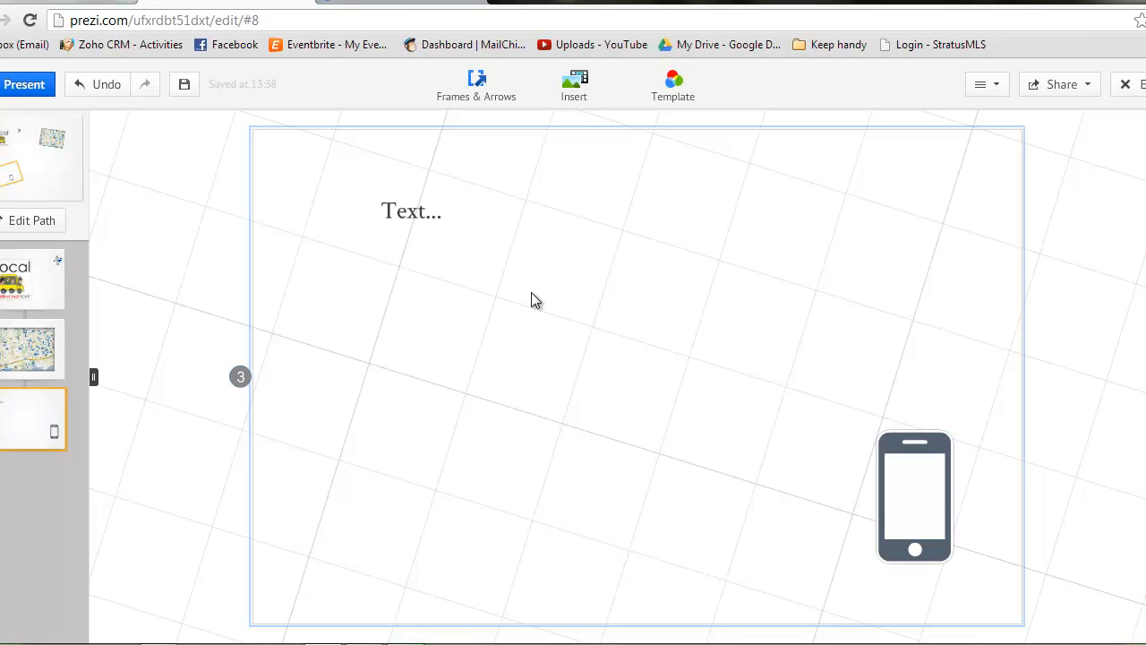
# Enlarge the "Text..." box, rotate it counterclockwise, and shift it slightly toward the third frame's upper-left corner.
pyautogui.click(421, 219)
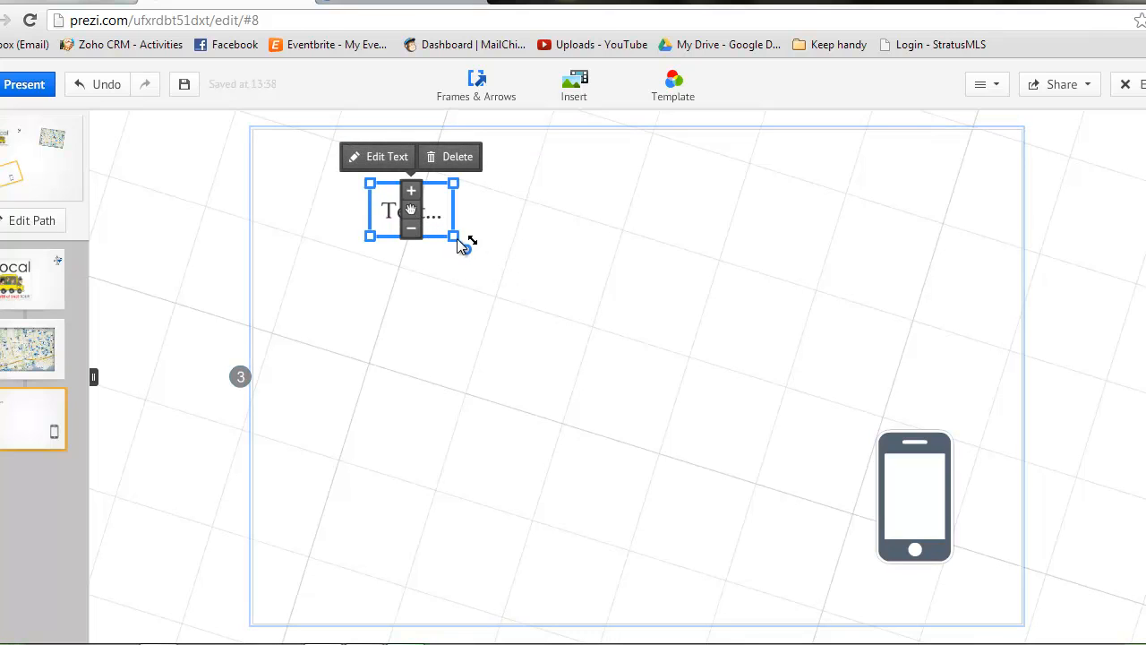
pyautogui.moveTo(456, 236); pyautogui.dragTo(575, 319)
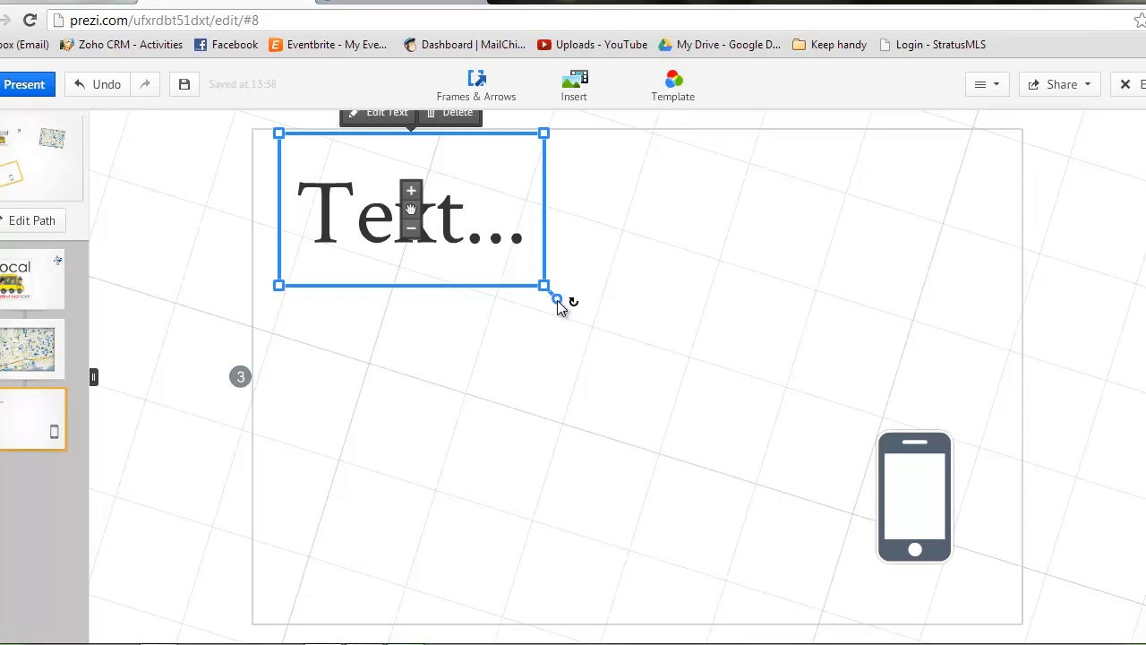
pyautogui.moveTo(557, 300); pyautogui.dragTo(582, 245)
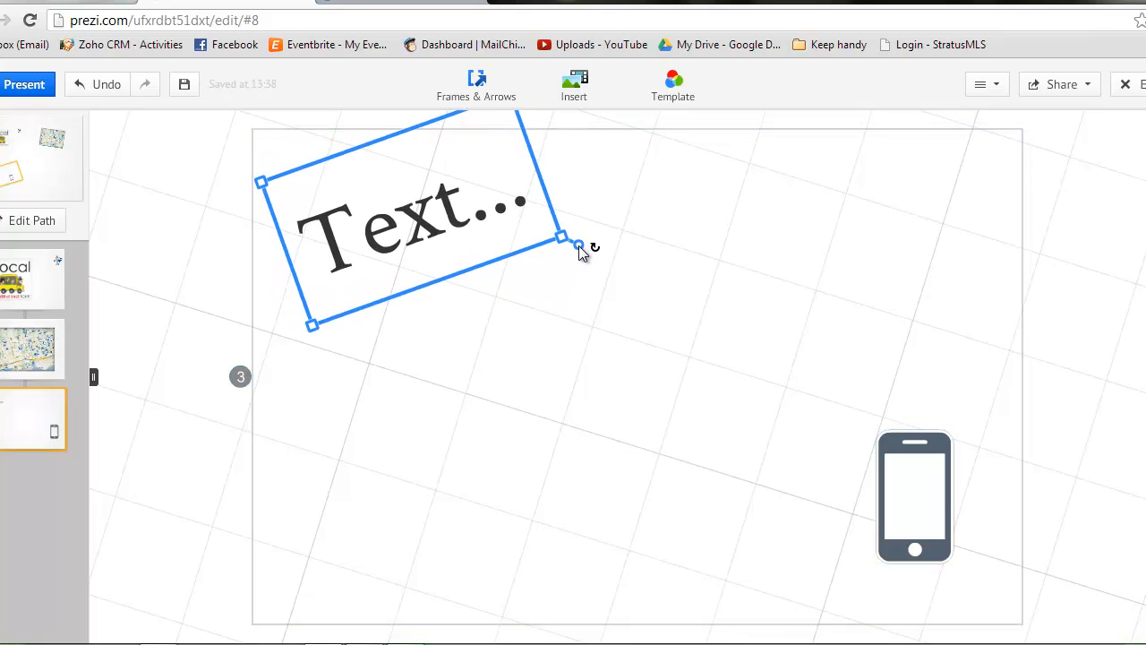
pyautogui.moveTo(421, 216); pyautogui.dragTo(408, 209)
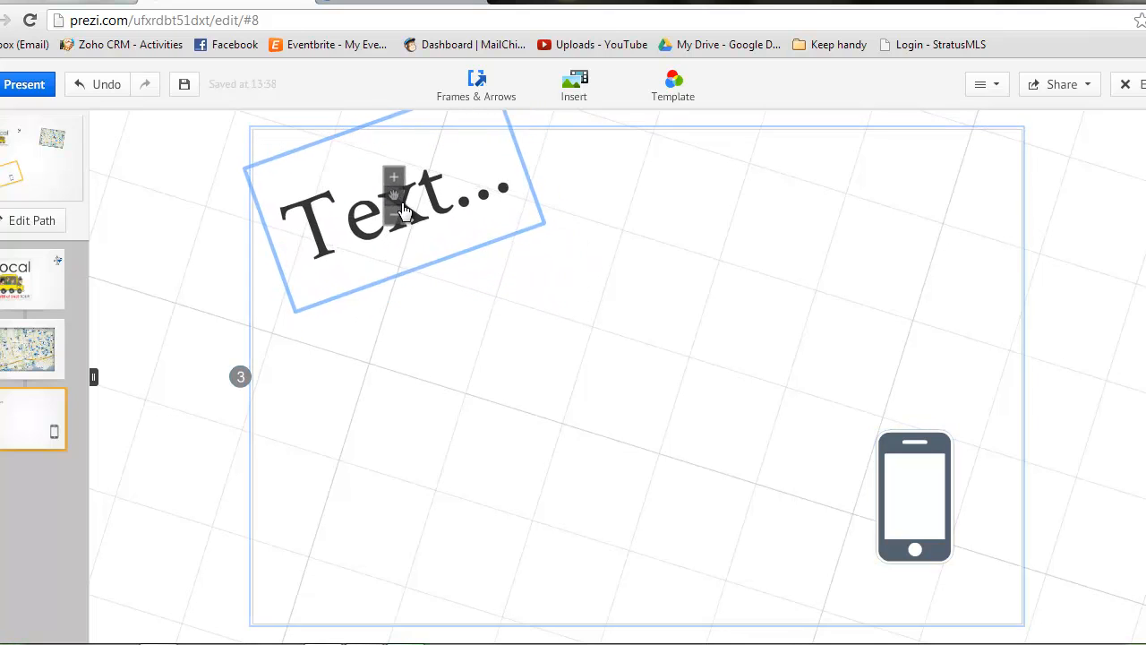
# Move the smartphone symbol slightly inward and up from the third frame's lower-right corner.
pyautogui.moveTo(931, 445); pyautogui.dragTo(826, 402)
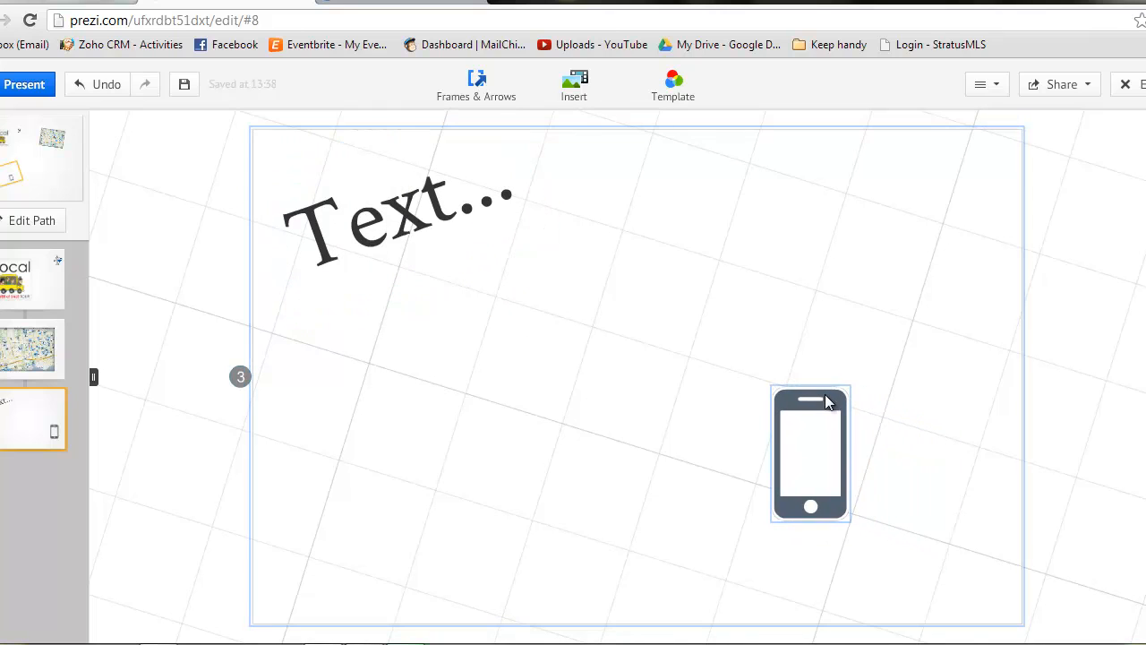
pyautogui.click(567, 93)
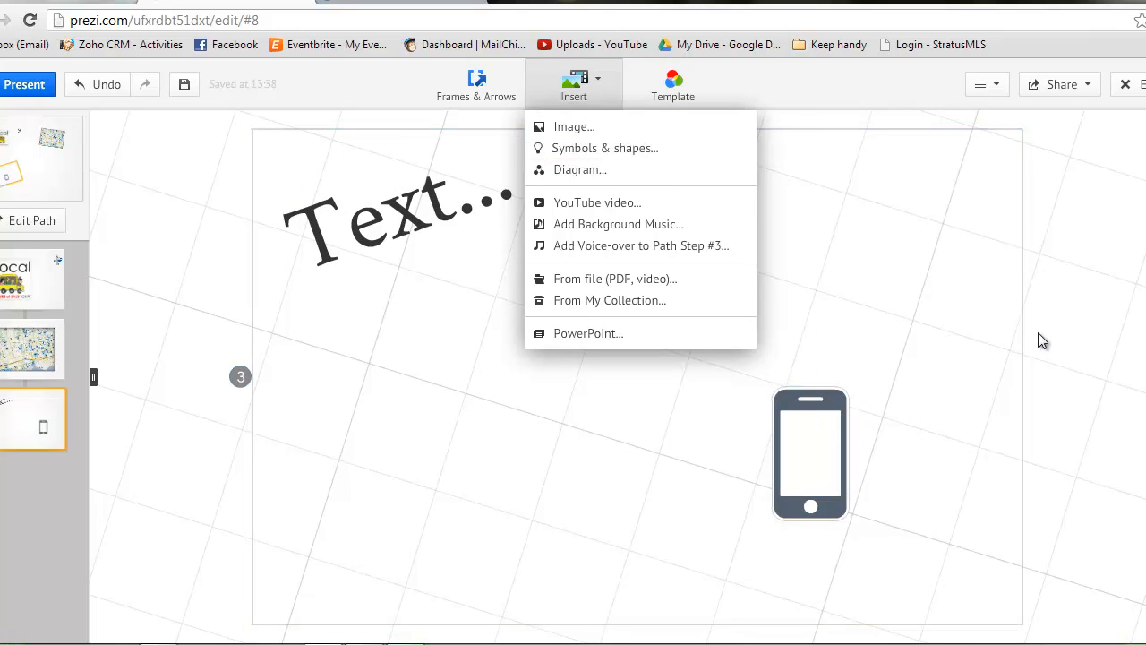
# Add a body text box reading "hi", including the quotation marks, inside the smartphone symbol's white speaker slot.
pyautogui.scroll(5, 845, 421)
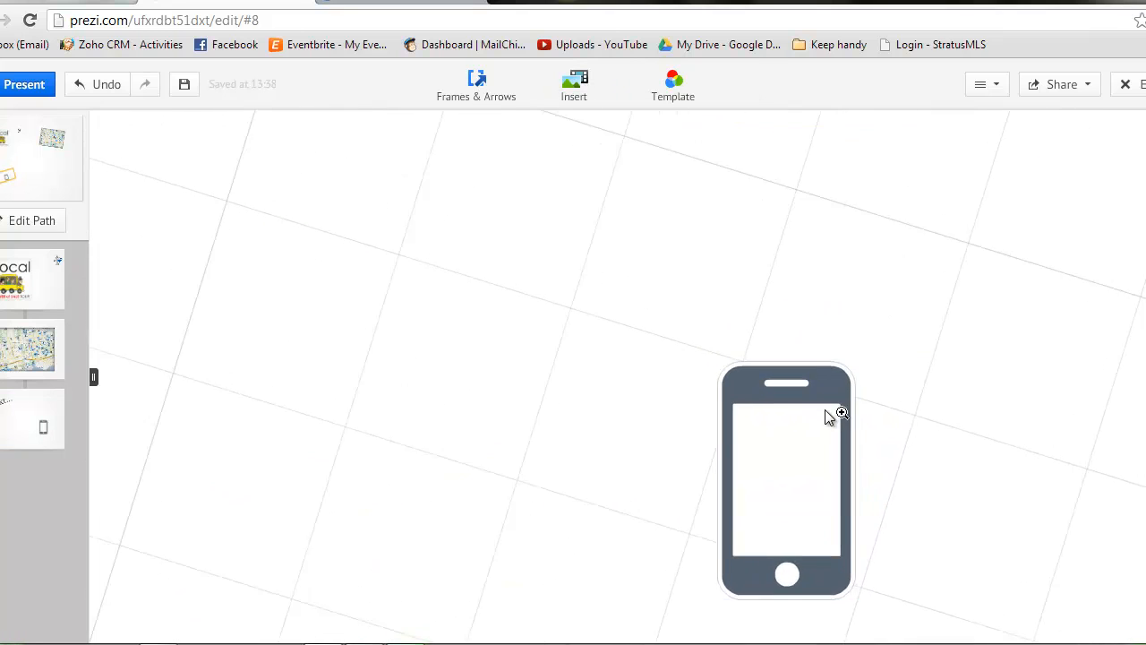
pyautogui.scroll(5, 813, 407)
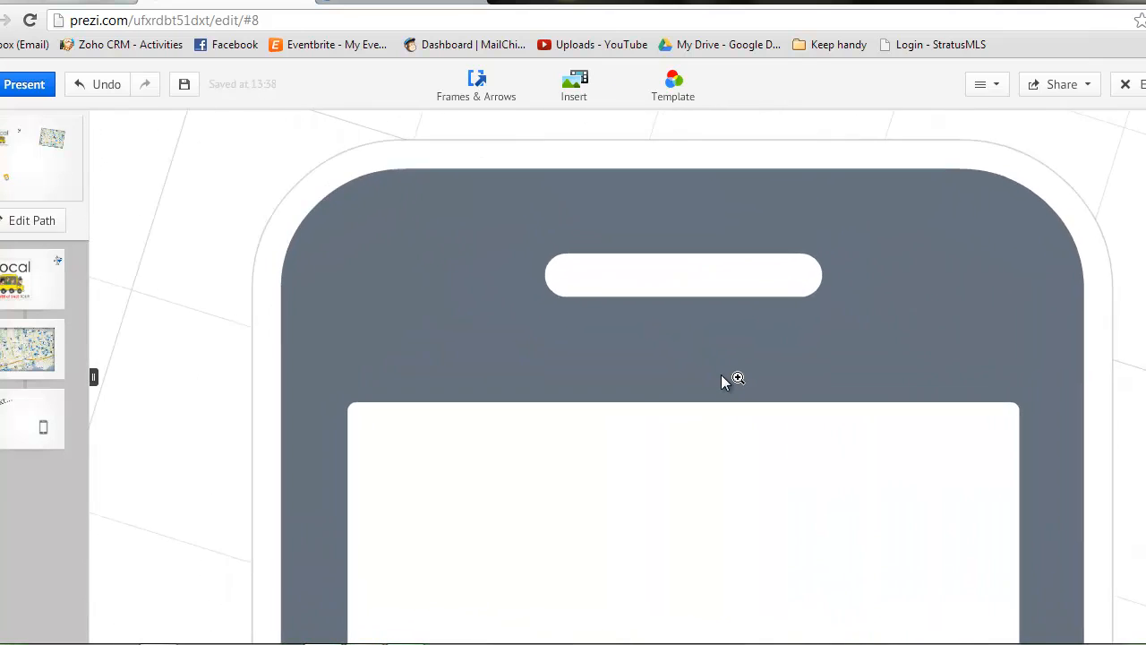
pyautogui.scroll(5, 687, 328)
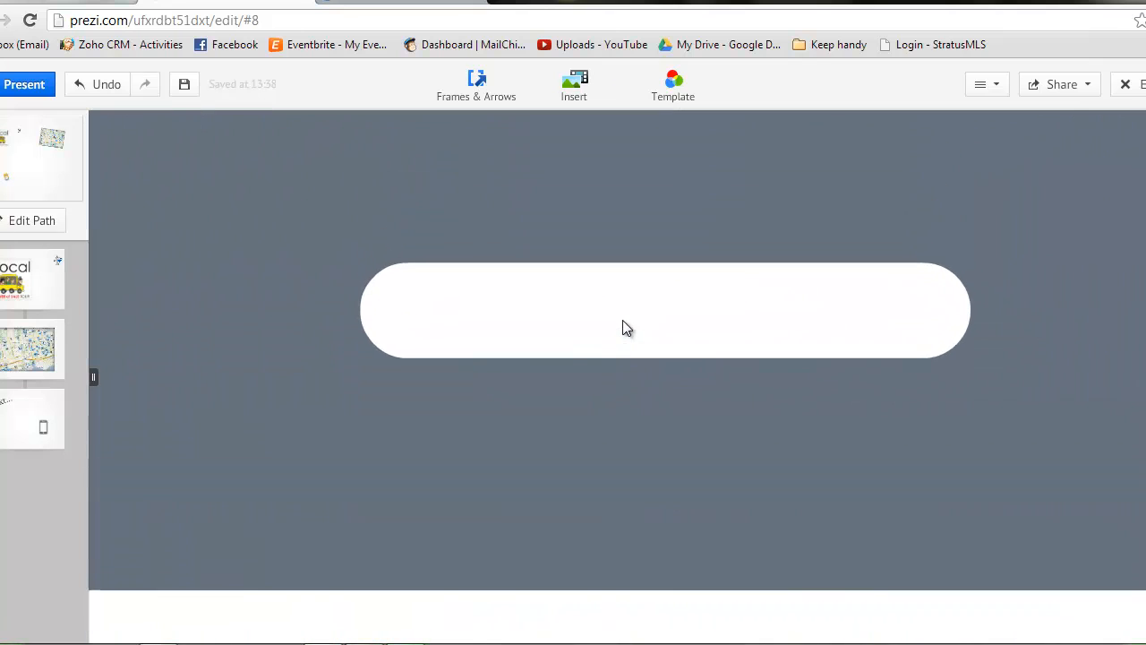
pyautogui.scroll(2, 623, 320)
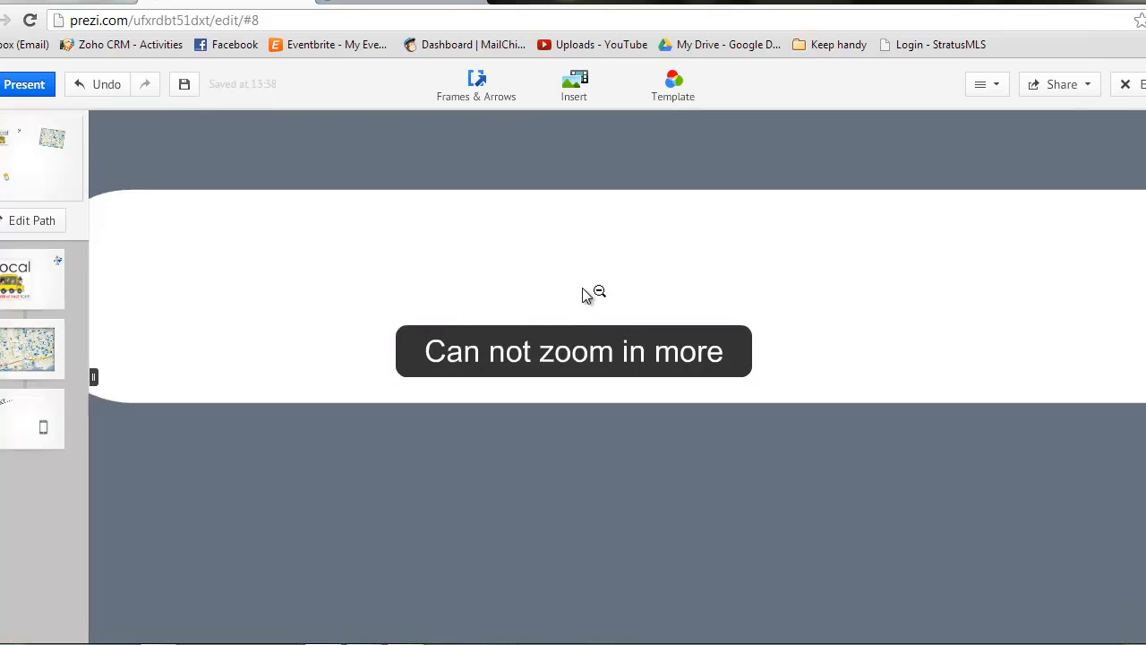
pyautogui.doubleClick(465, 299)
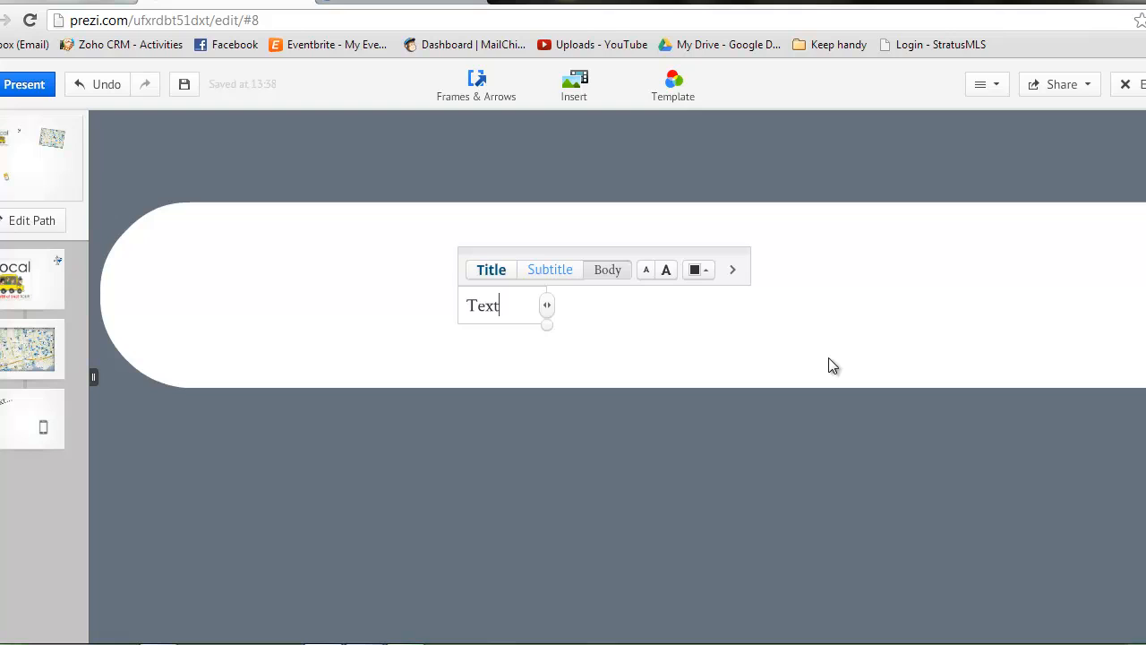
pyautogui.hotkey('ctrl', 'a')
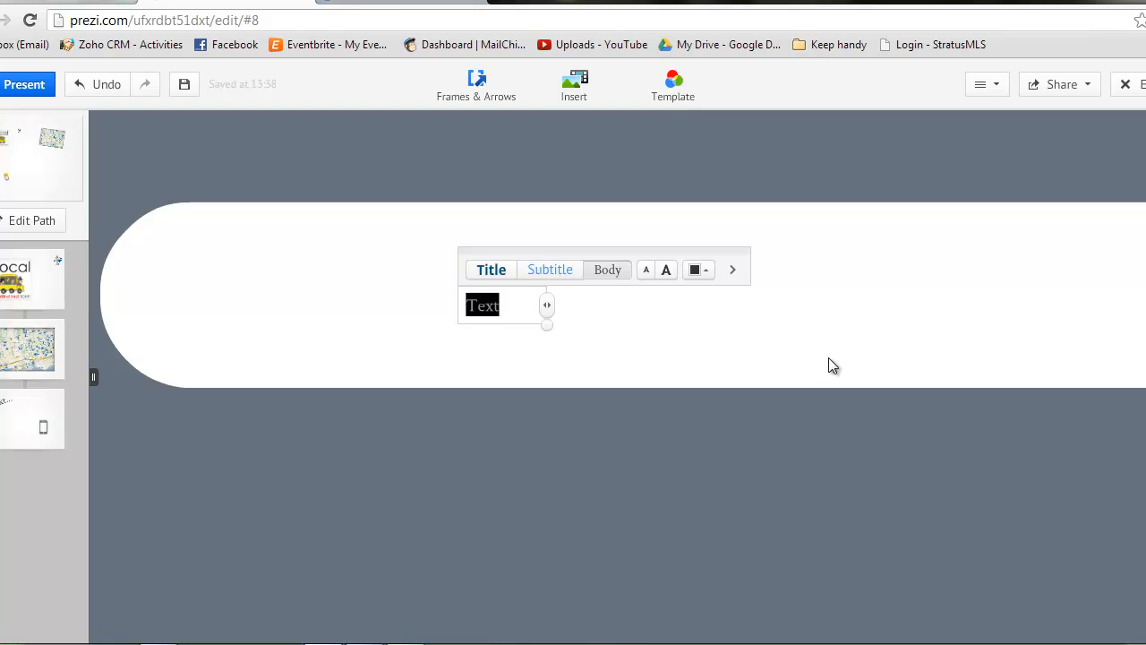
pyautogui.write('"')
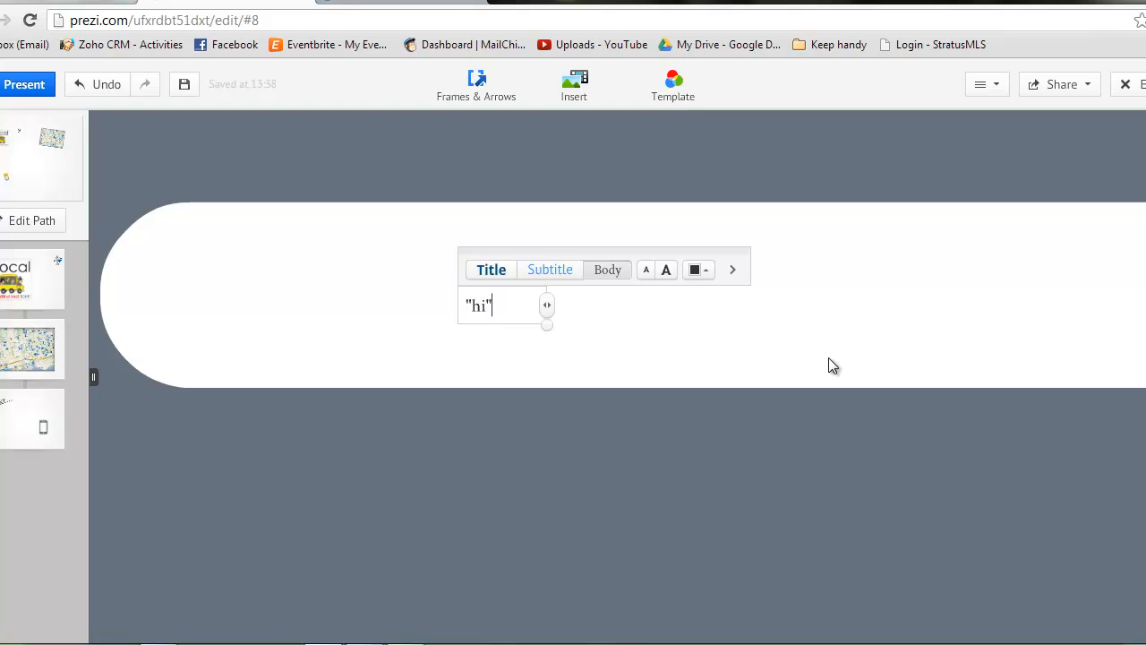
pyautogui.write('hi"')
# Enlarge the "hi" text to nearly the speaker slot's height and center it vertically in the slot.
pyautogui.moveTo(548, 335); pyautogui.dragTo(726, 506)
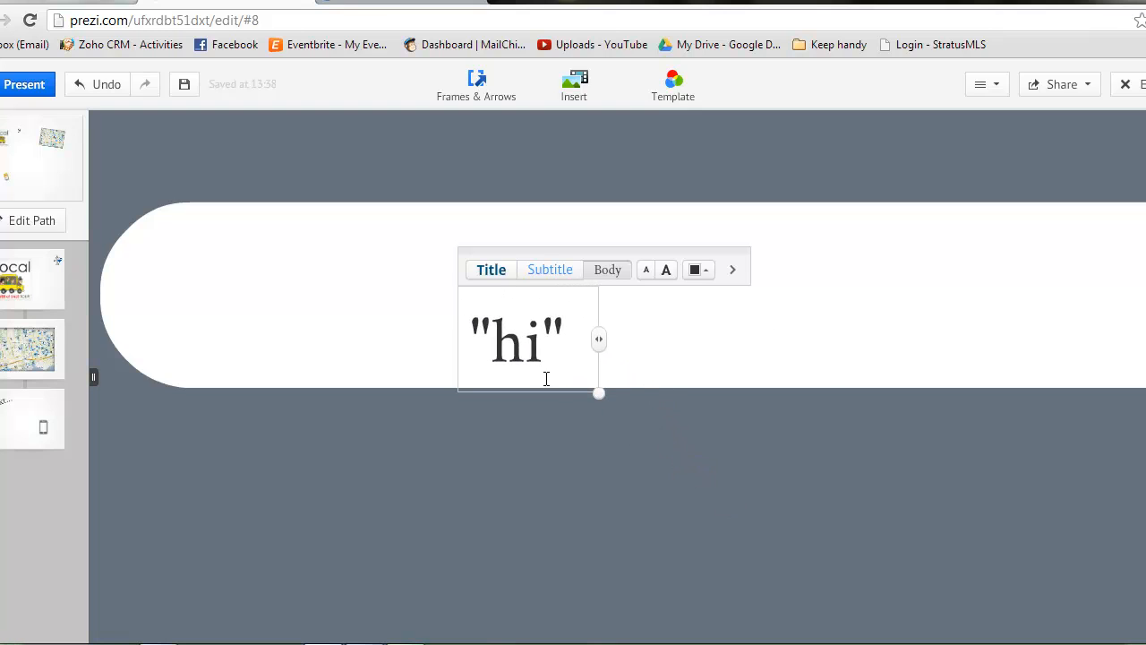
pyautogui.click(332, 323)
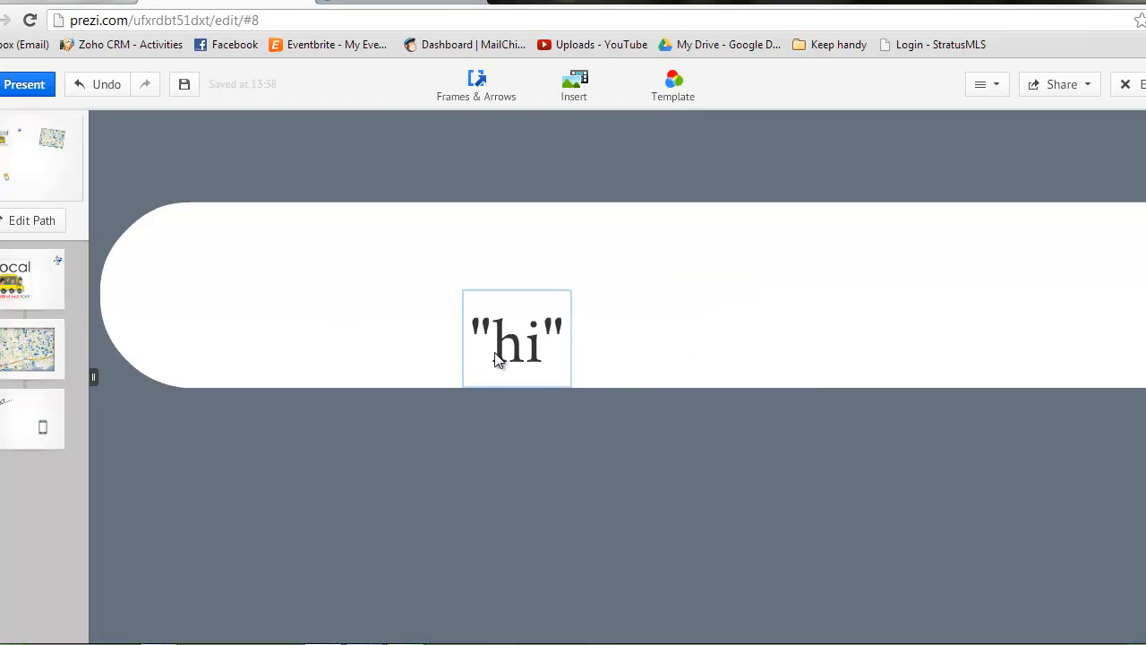
pyautogui.click(540, 307)
pyautogui.moveTo(582, 242); pyautogui.dragTo(649, 206)
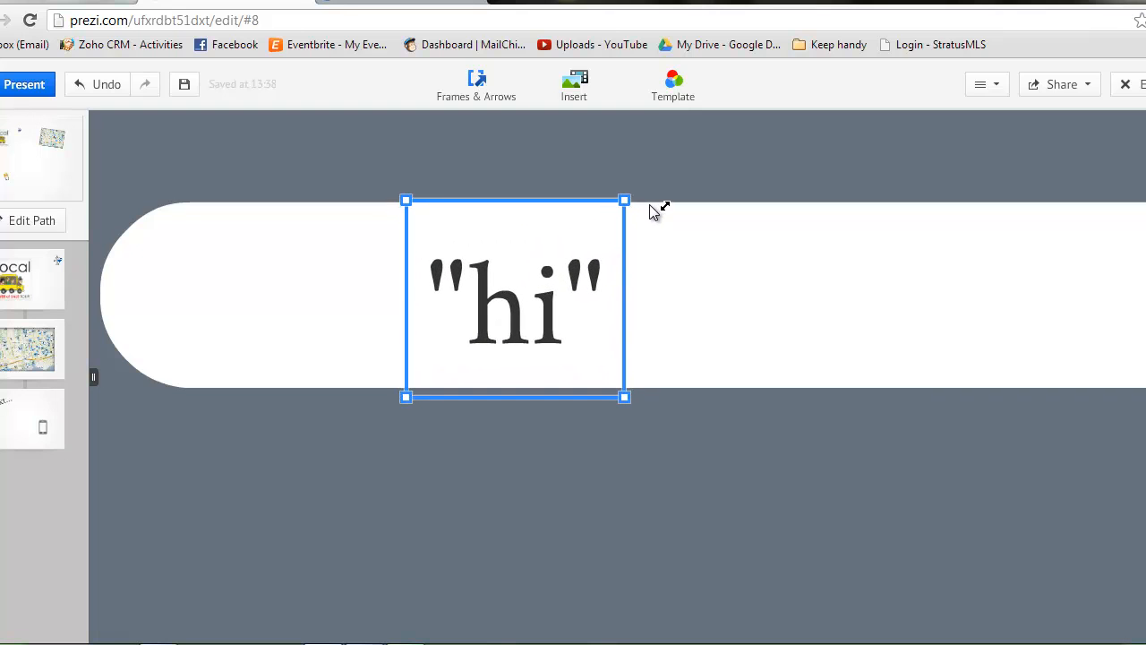
pyautogui.click(725, 261)
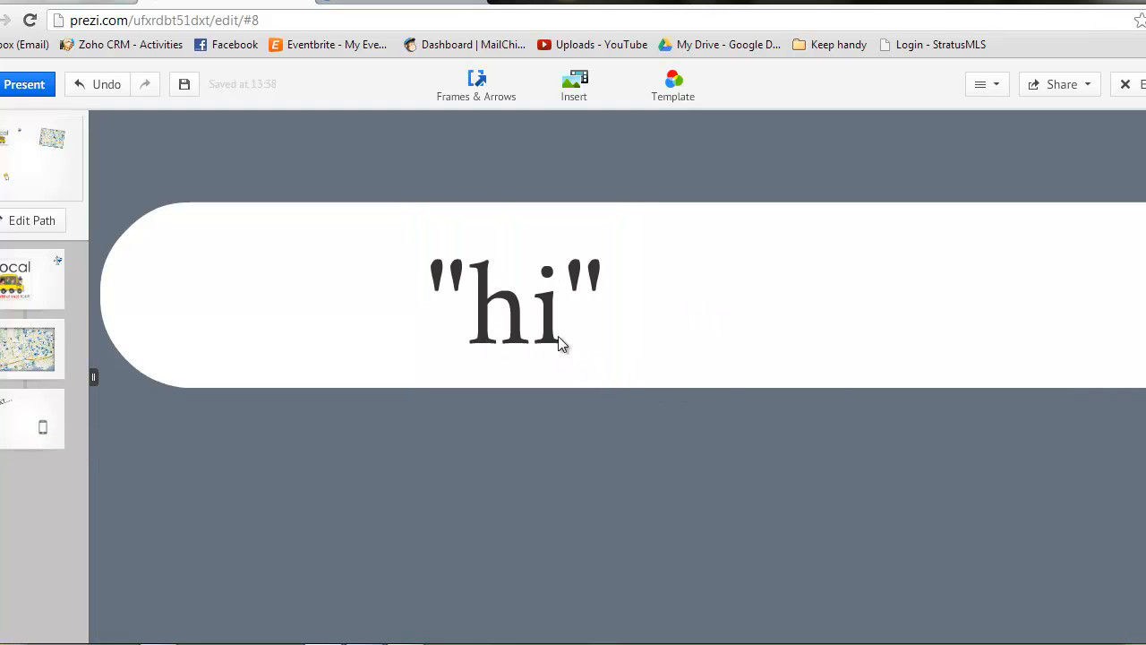
# Draw an invisible frame around the "hi" text, extending above and below the speaker slot, as the fourth path point.
pyautogui.click(489, 98)
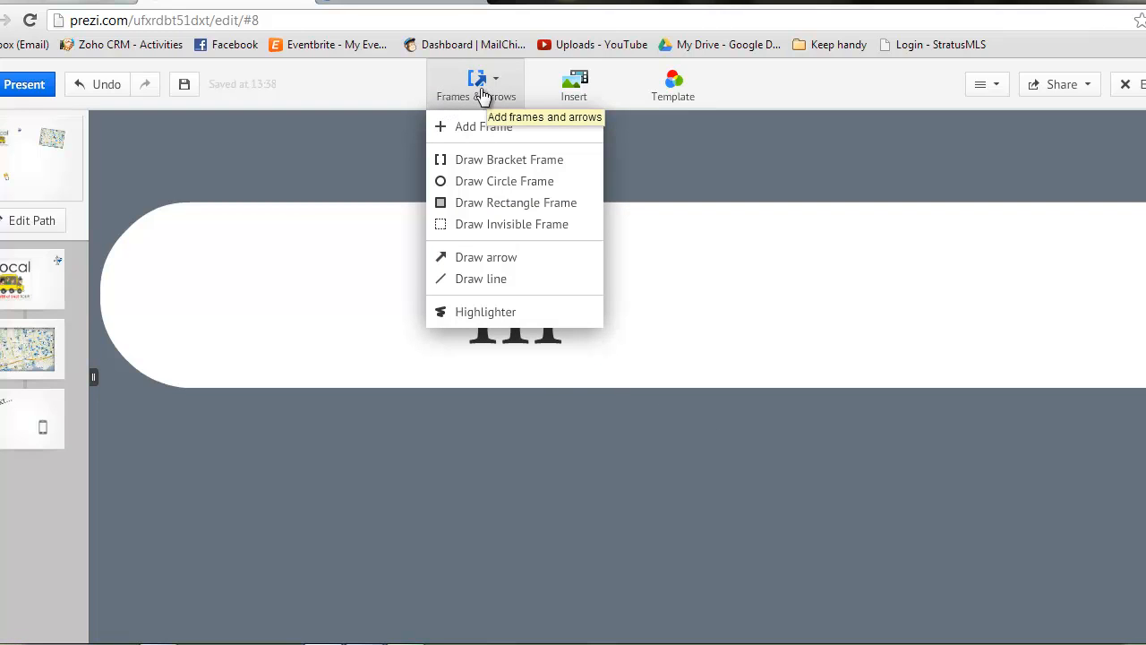
pyautogui.click(506, 229)
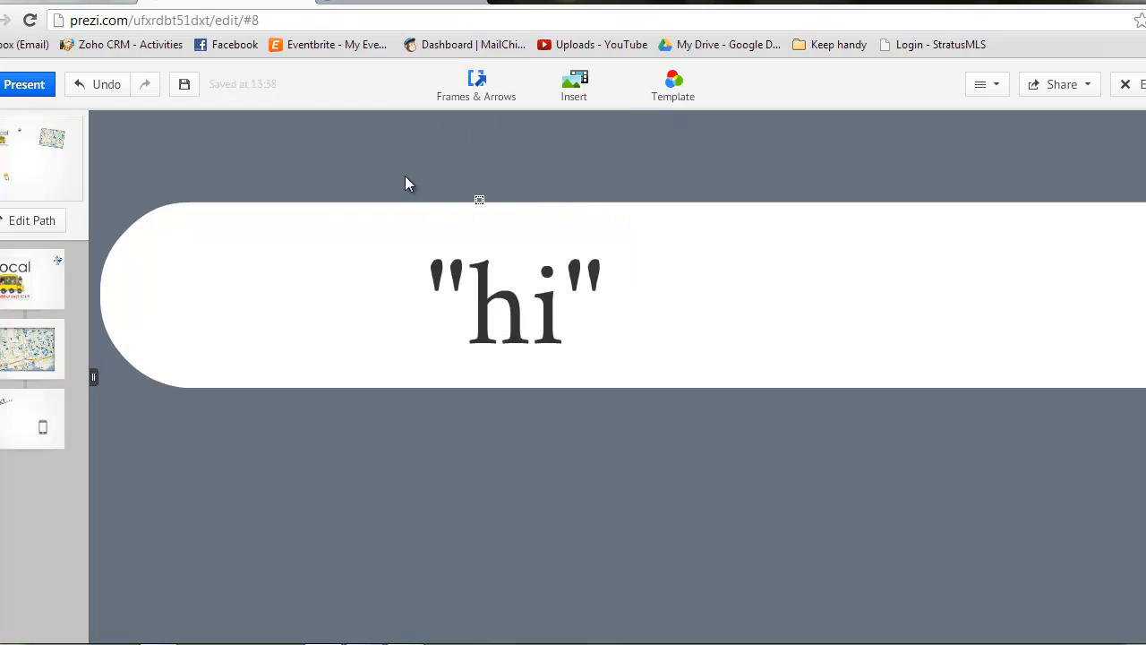
pyautogui.moveTo(270, 139)
pyautogui.mouseDown()
pyautogui.moveTo(351, 166)
pyautogui.moveTo(782, 480)
pyautogui.mouseUp()
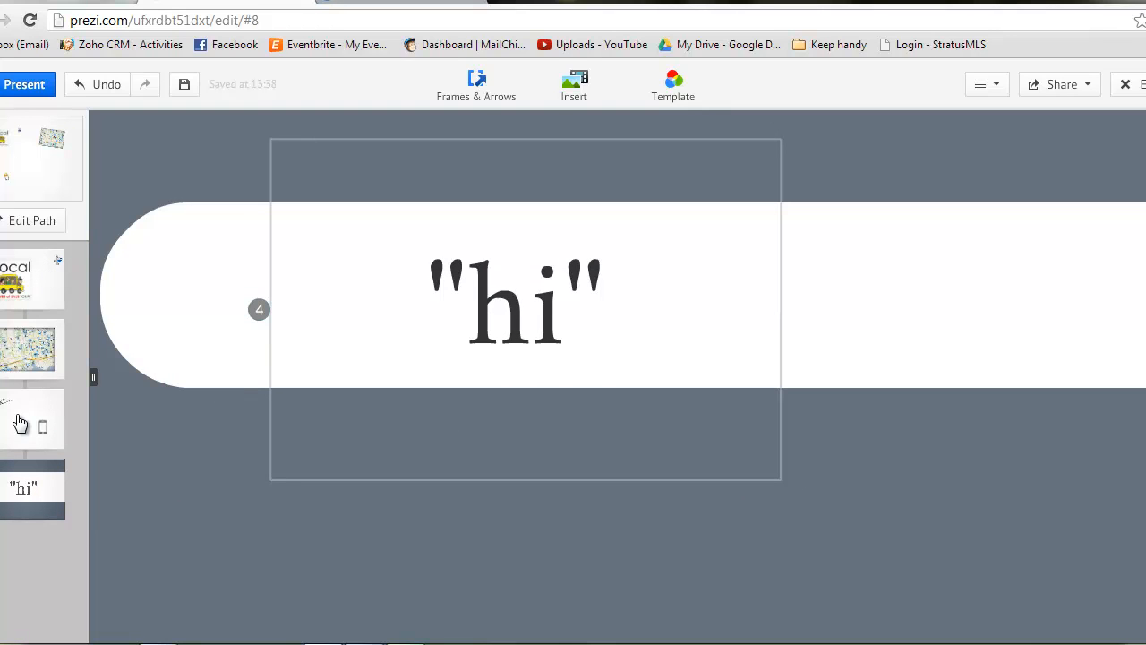
# Present the prezi in full screen from the first path point, step through to the "hi" frame and one back, and exit.
pyautogui.click(24, 286)
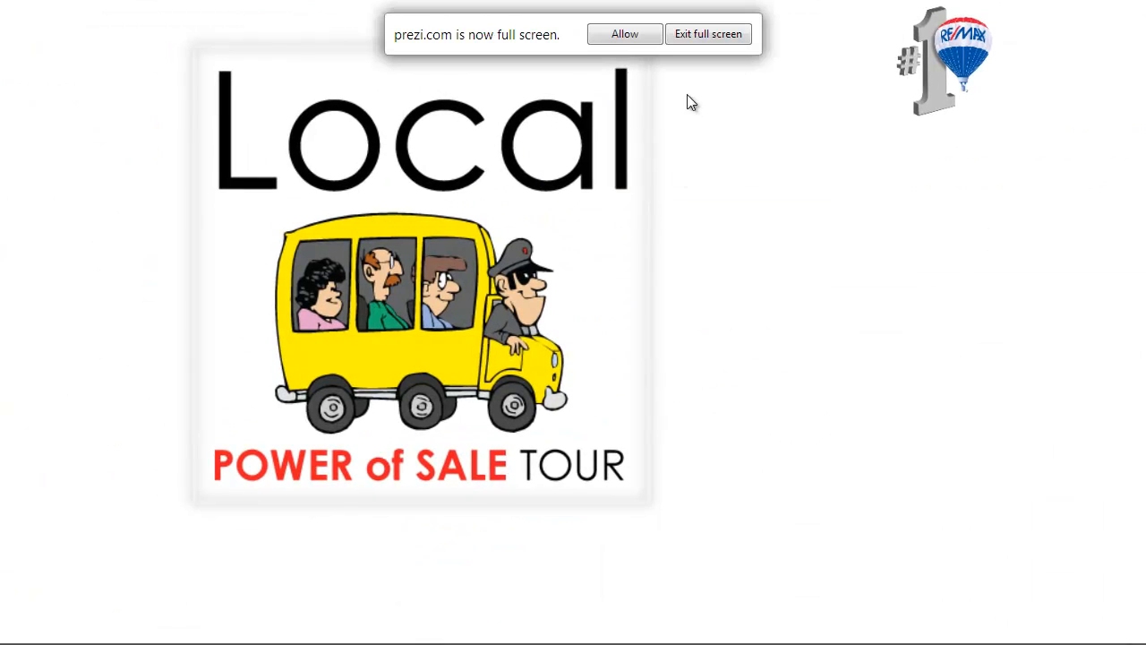
pyautogui.click(658, 38)
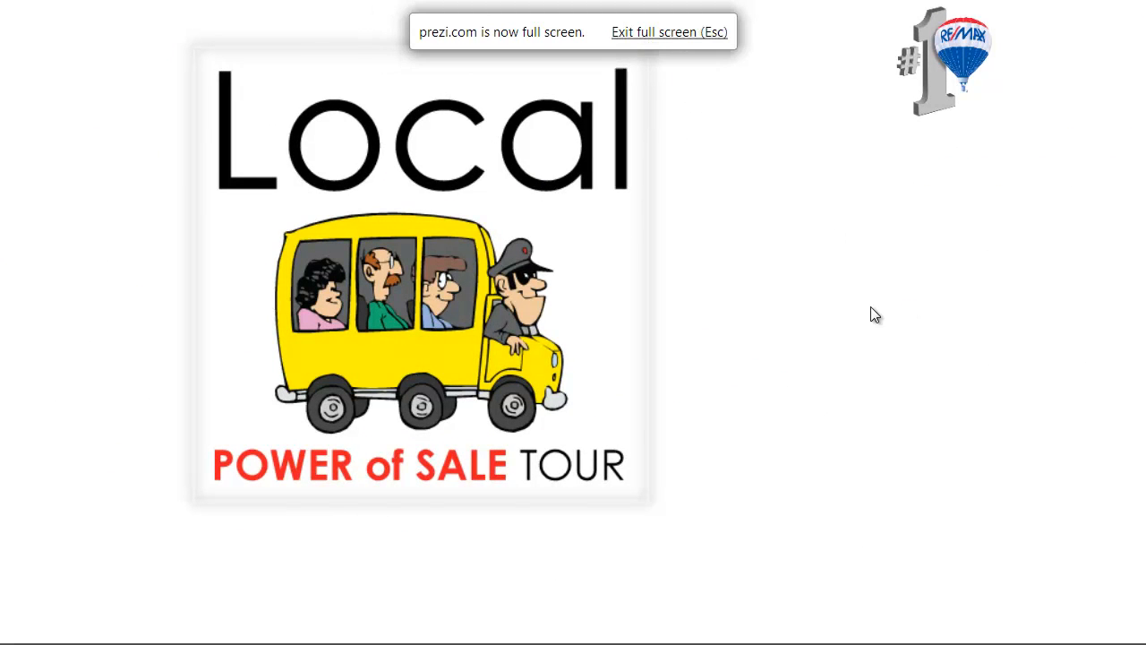
pyautogui.click(841, 314)
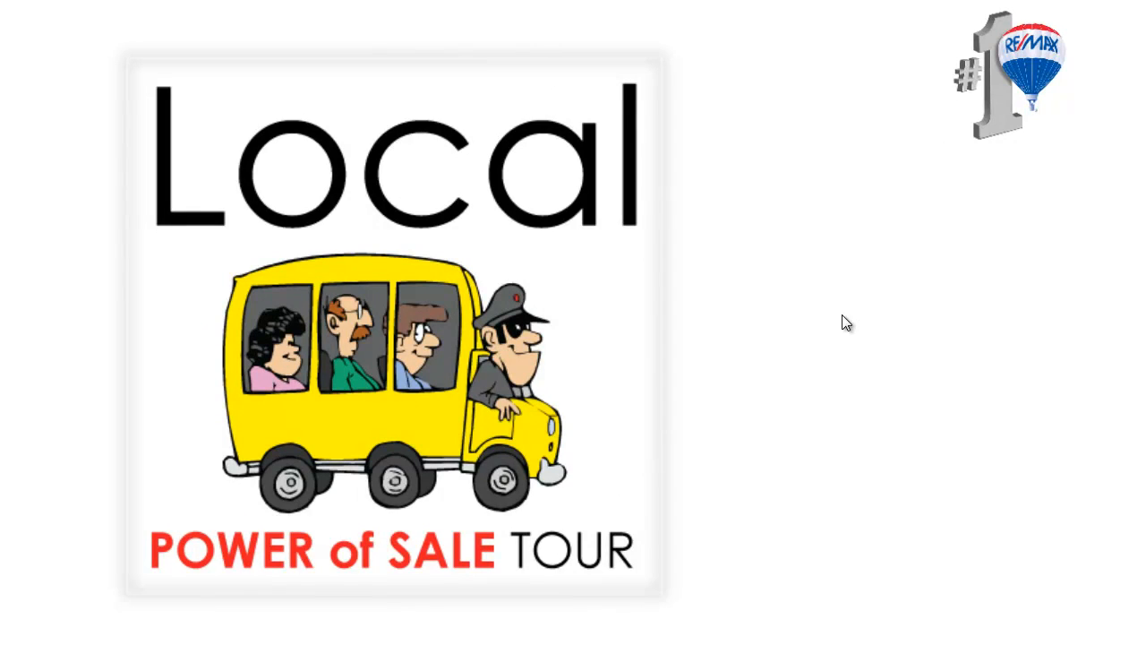
pyautogui.press('Right')
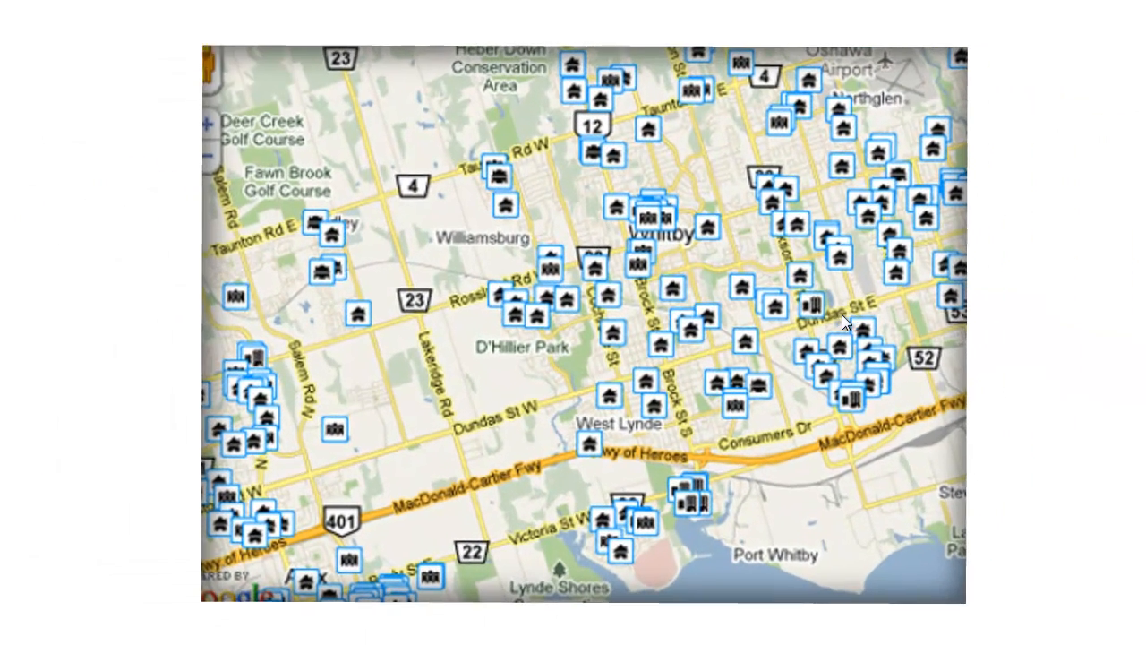
pyautogui.press('Right')
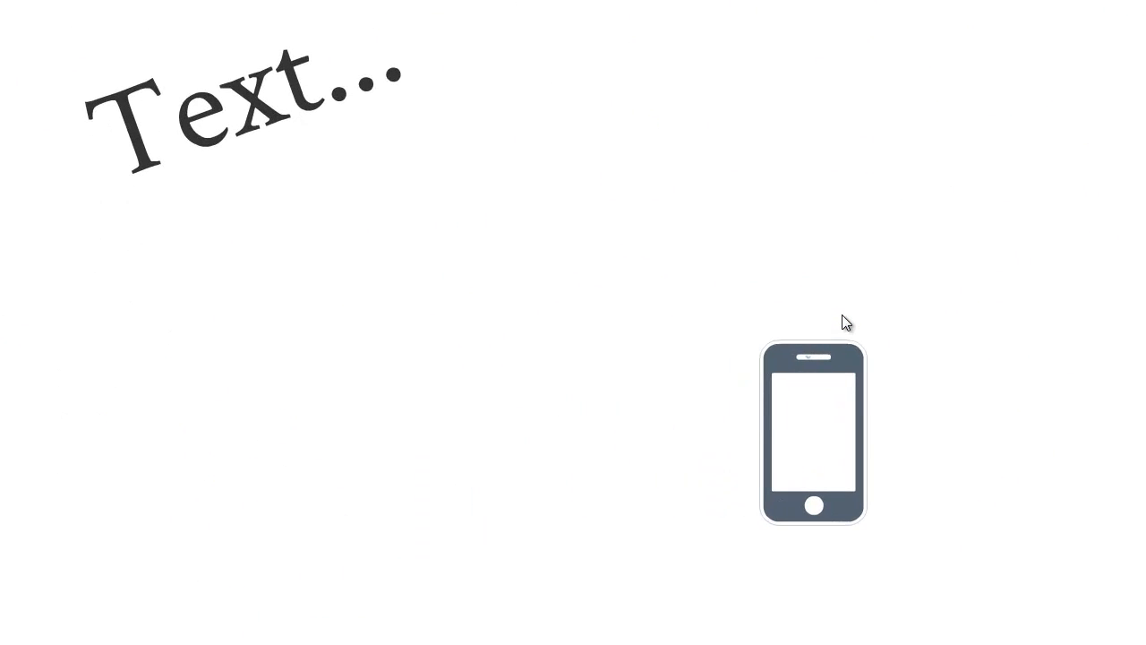
pyautogui.press('Right')
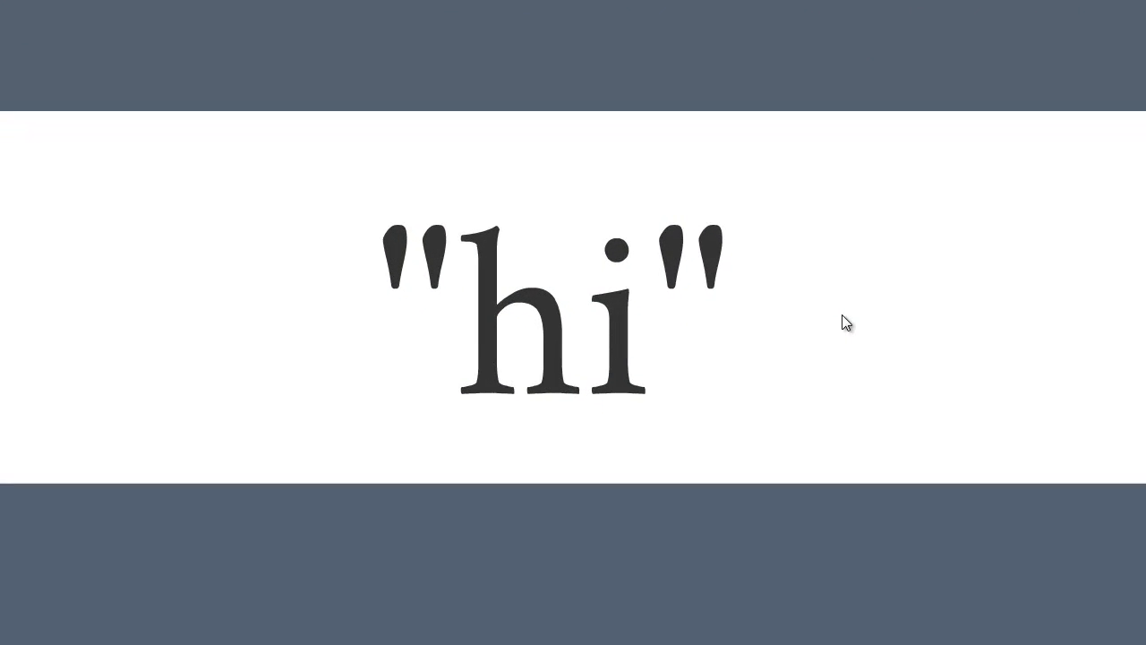
pyautogui.press('Left')
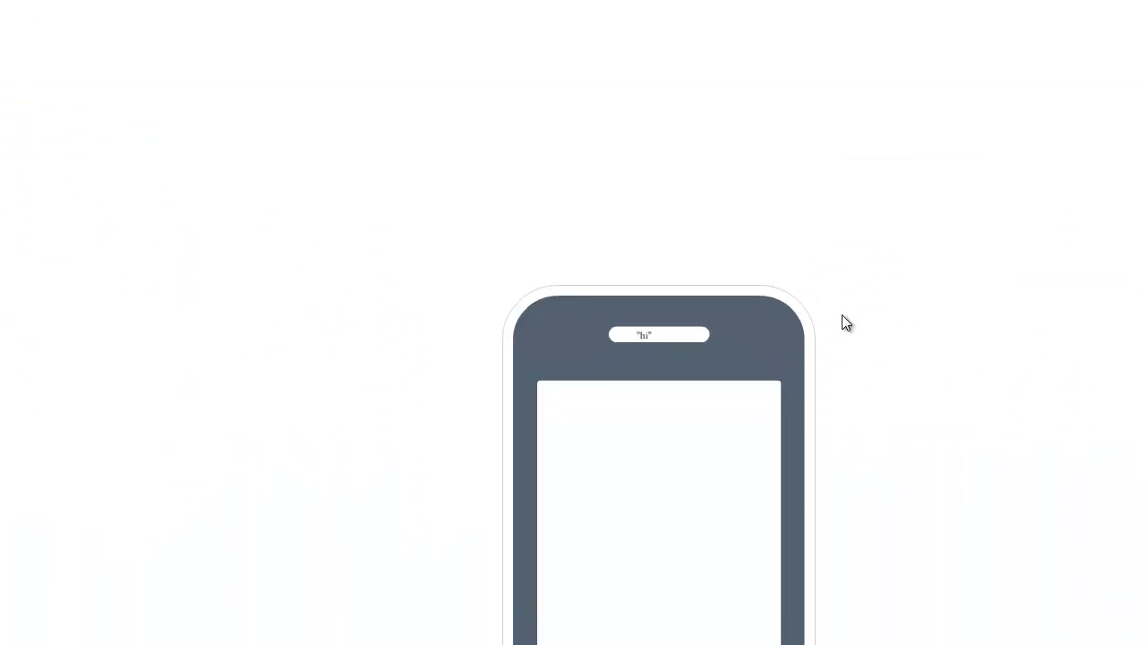
pyautogui.press('Escape')
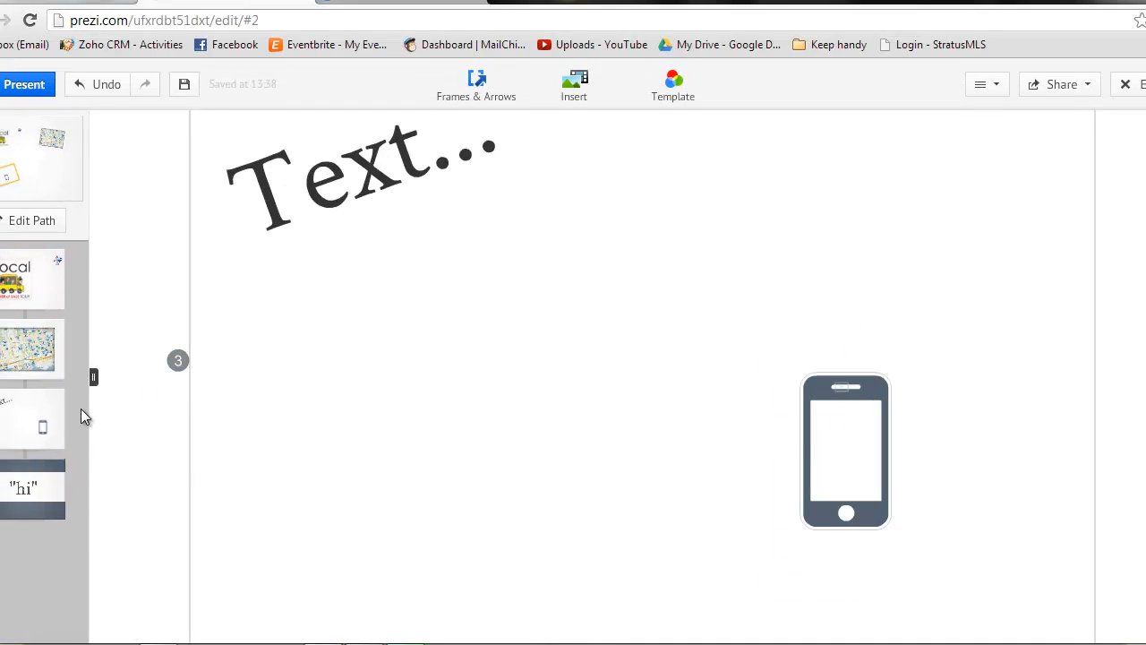
# Move the map frame from second to last place in the path and go through the reordered path points.
pyautogui.moveTo(24, 358); pyautogui.dragTo(18, 519)
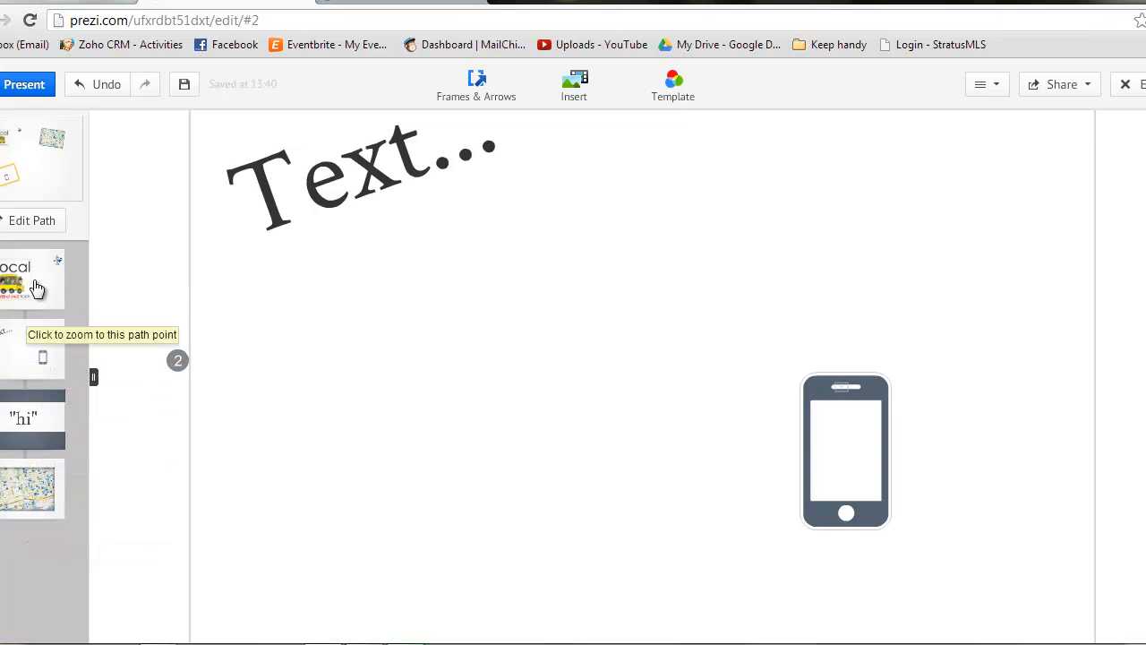
pyautogui.click(38, 285)
pyautogui.click(29, 356)
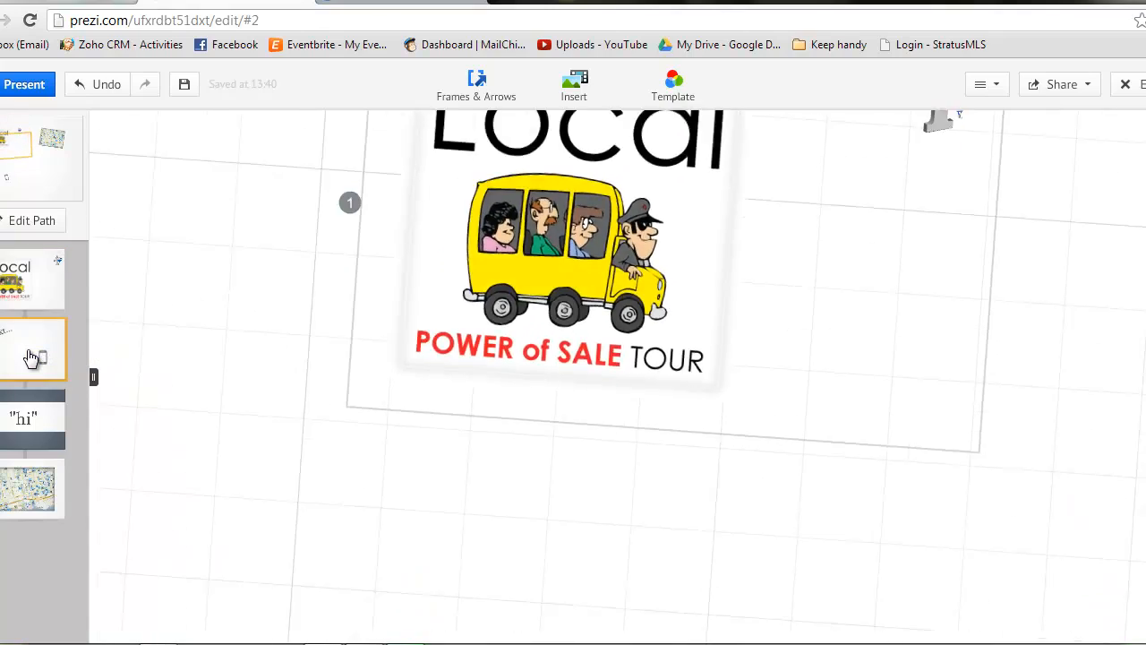
pyautogui.click(27, 421)
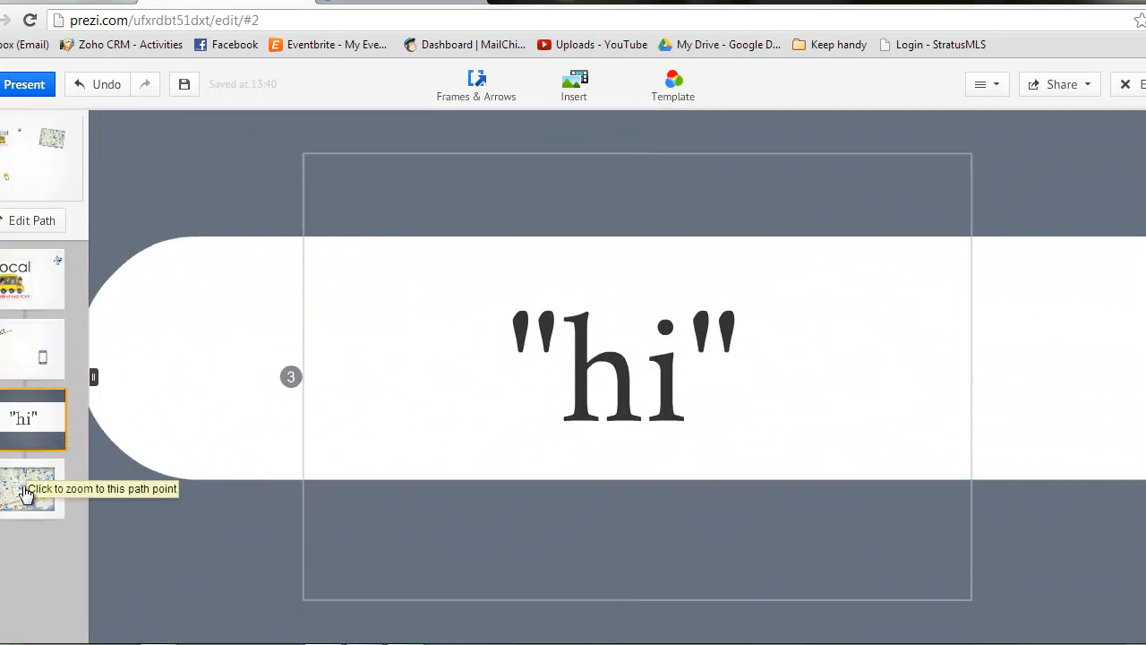
pyautogui.click(26, 492)
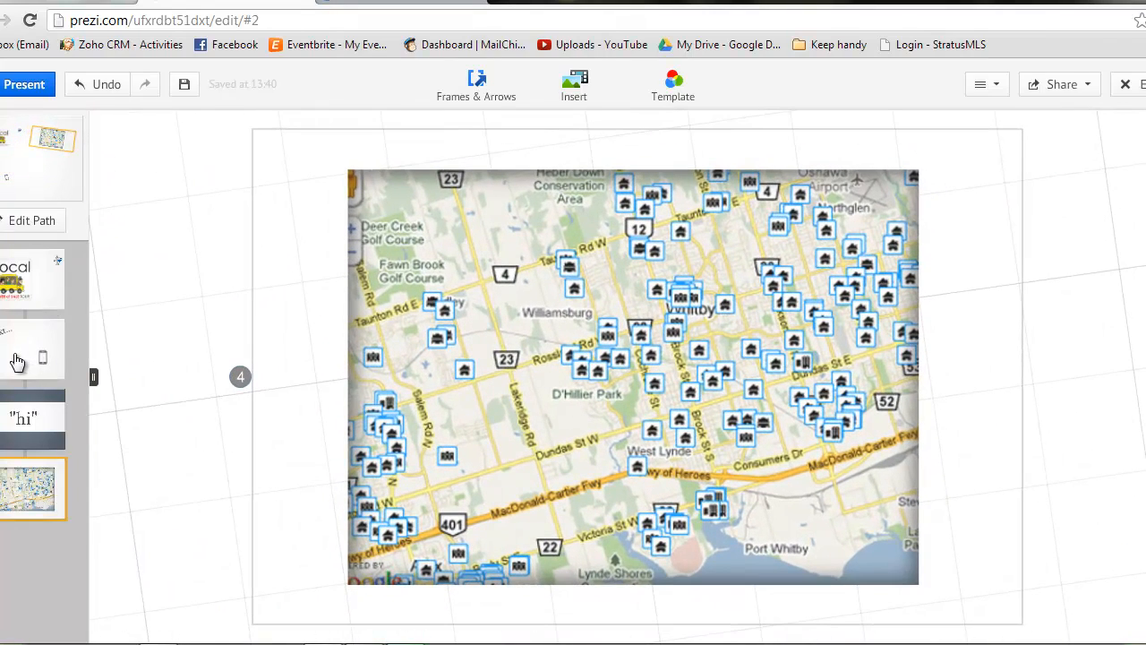
pyautogui.moveTo(16, 361)
pyautogui.mouseDown()
pyautogui.moveTo(15, 435)
pyautogui.moveTo(9, 353)
pyautogui.mouseUp()
# Select all the frames and their contents together and delete them to leave an empty canvas.
pyautogui.scroll(-4, 1103, 315)
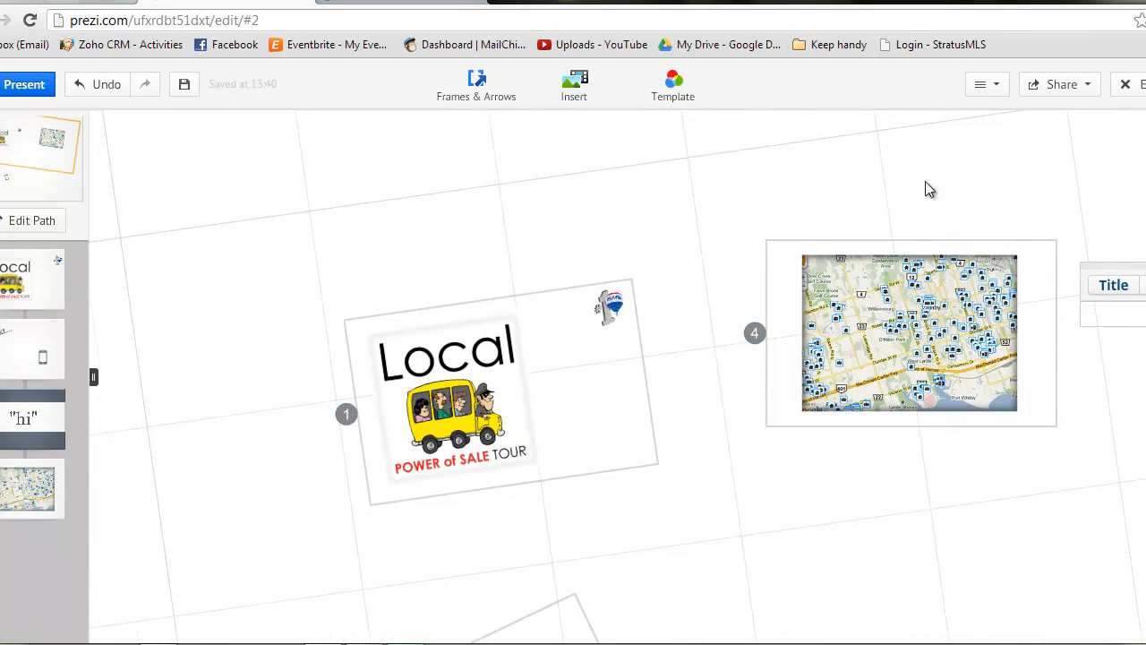
pyautogui.moveTo(933, 189); pyautogui.dragTo(314, 284)
pyautogui.moveTo(851, 240); pyautogui.dragTo(300, 288)
pyautogui.moveTo(645, 229); pyautogui.dragTo(599, 238)
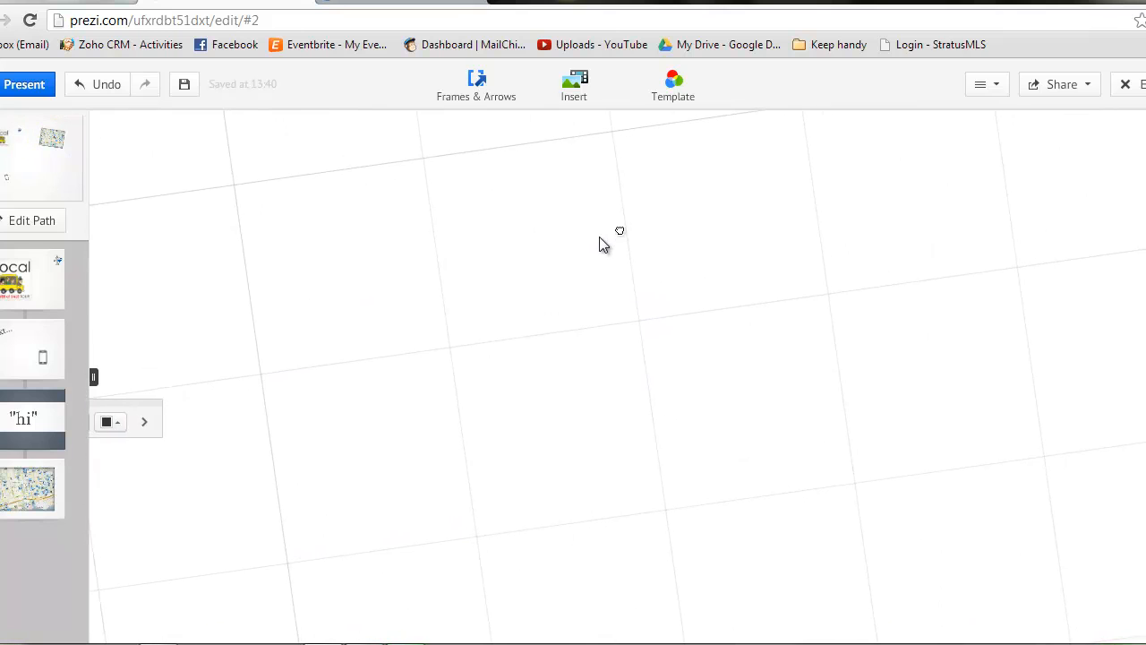
pyautogui.scroll(-4, 644, 248)
pyautogui.moveTo(471, 330); pyautogui.dragTo(788, 266)
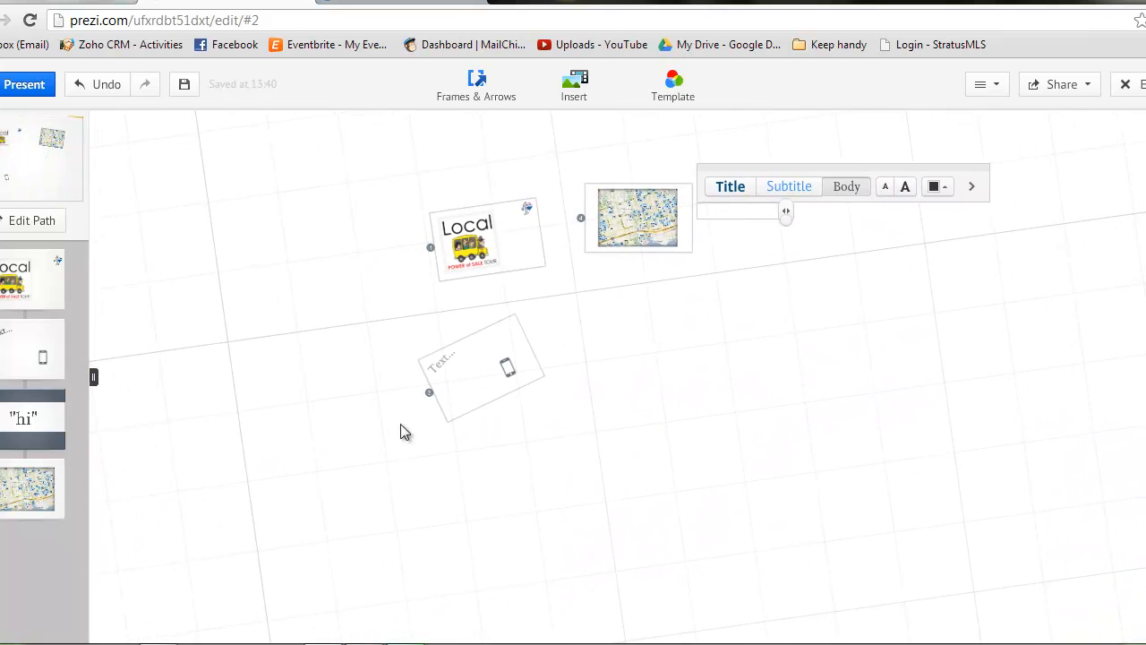
pyautogui.moveTo(323, 495); pyautogui.dragTo(878, 146)
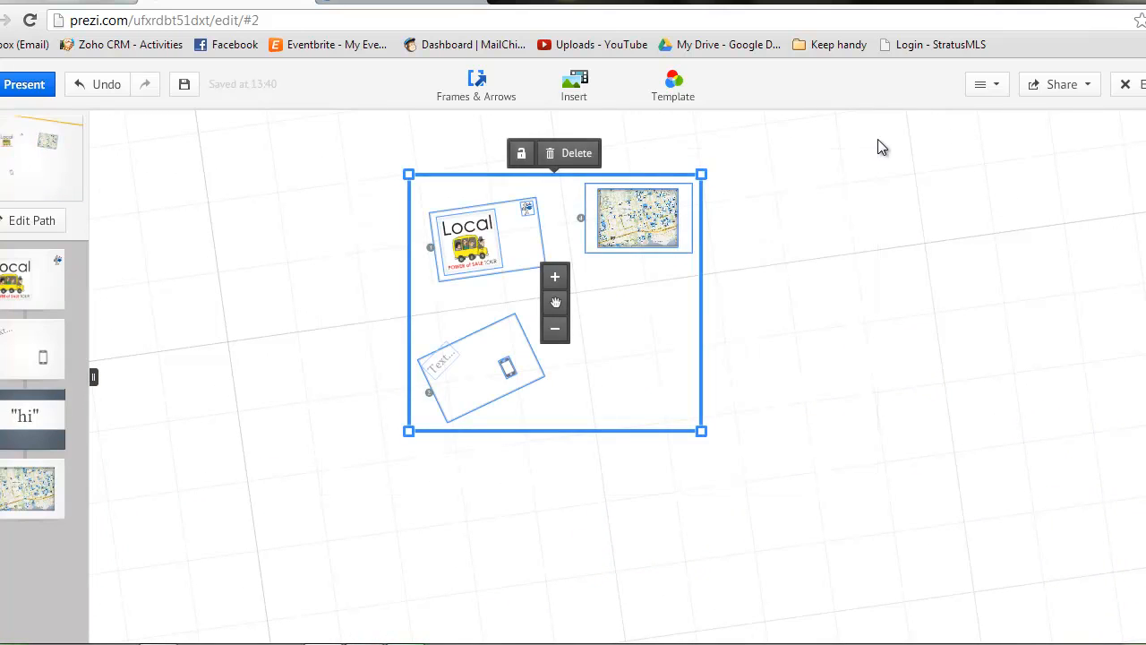
pyautogui.press('Delete')
pyautogui.moveTo(810, 178); pyautogui.dragTo(753, 224)
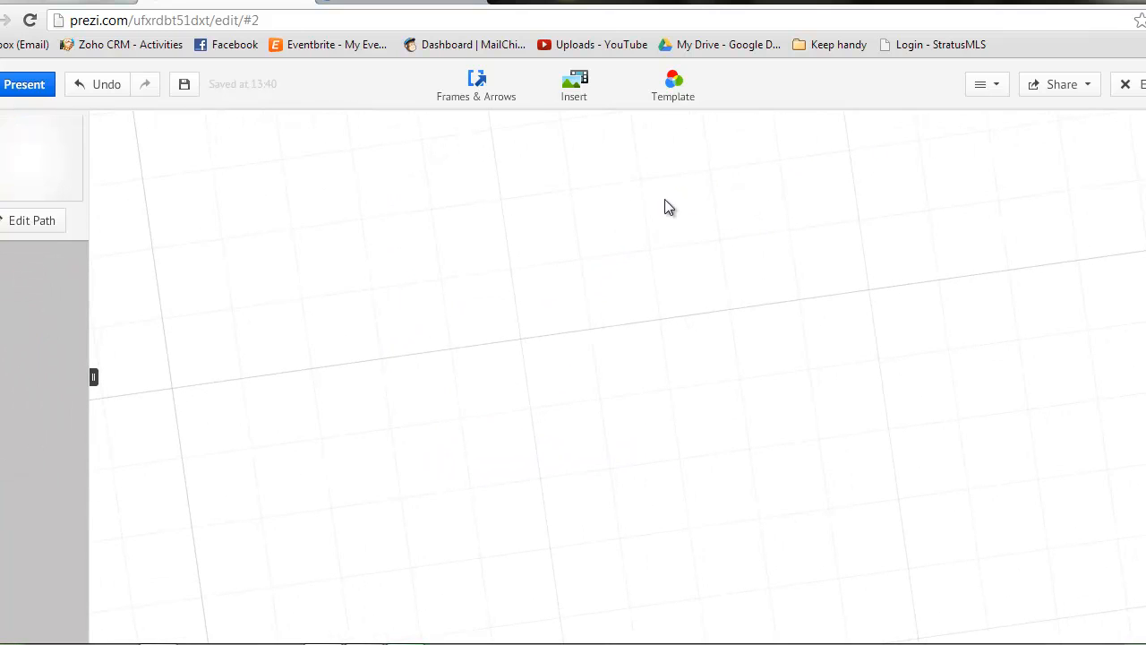
# Start inserting images from the computer and select Buyer-Agent-Needed-FB, camcorder, the large eventbrite portrait and Event-7-weeks in the Pictures folder.
pyautogui.click(582, 94)
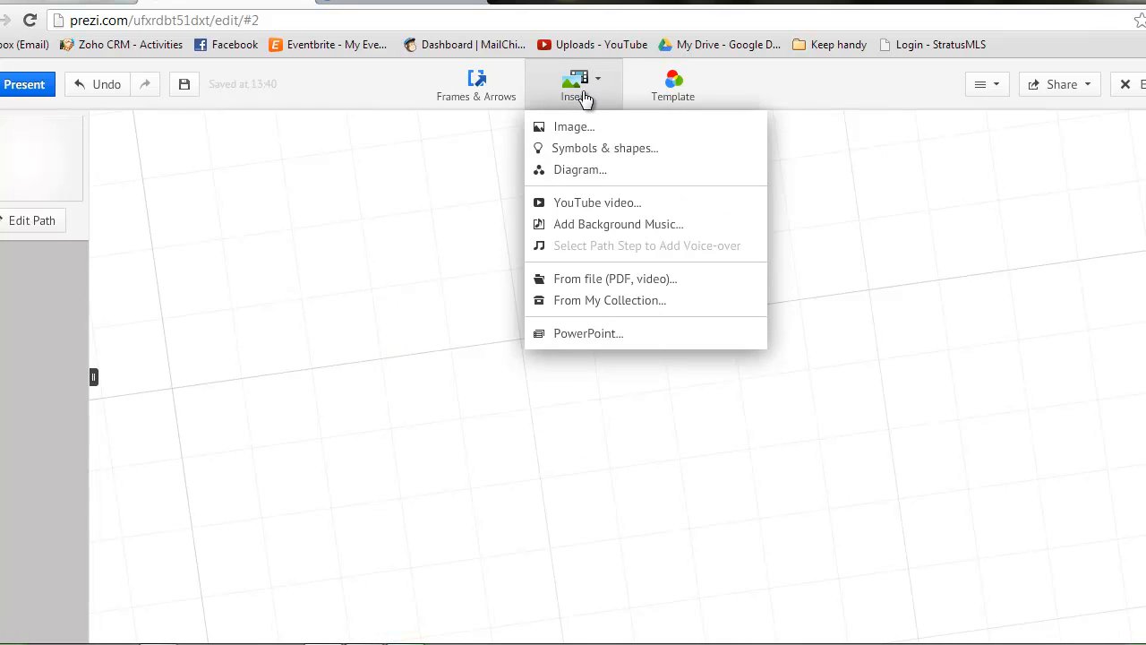
pyautogui.click(573, 130)
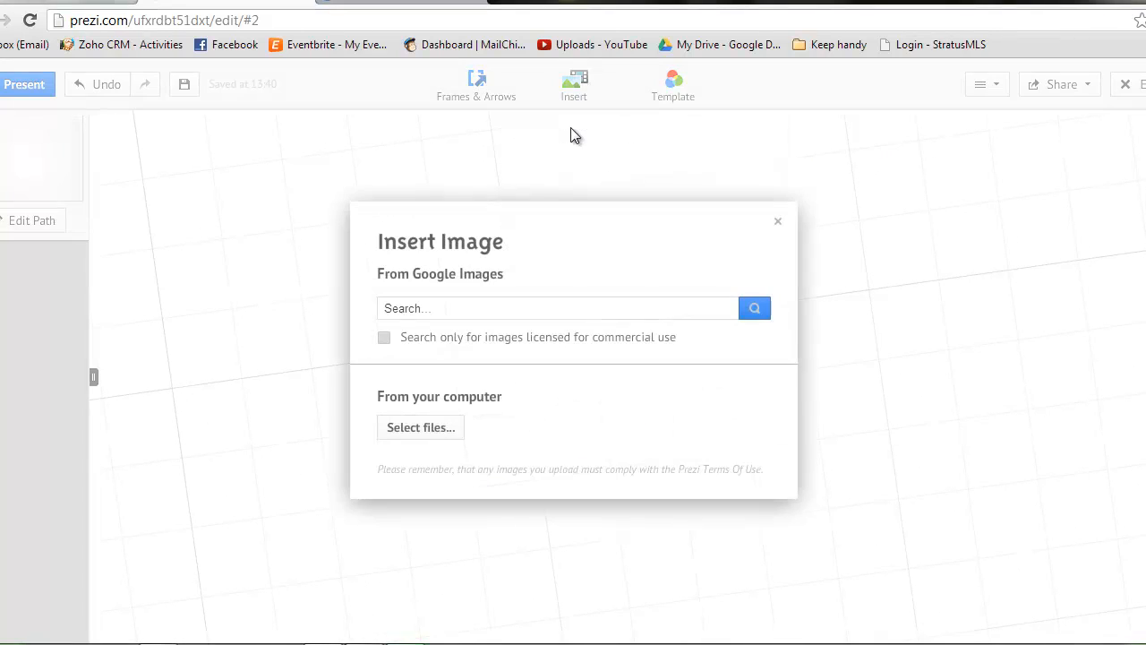
pyautogui.click(401, 438)
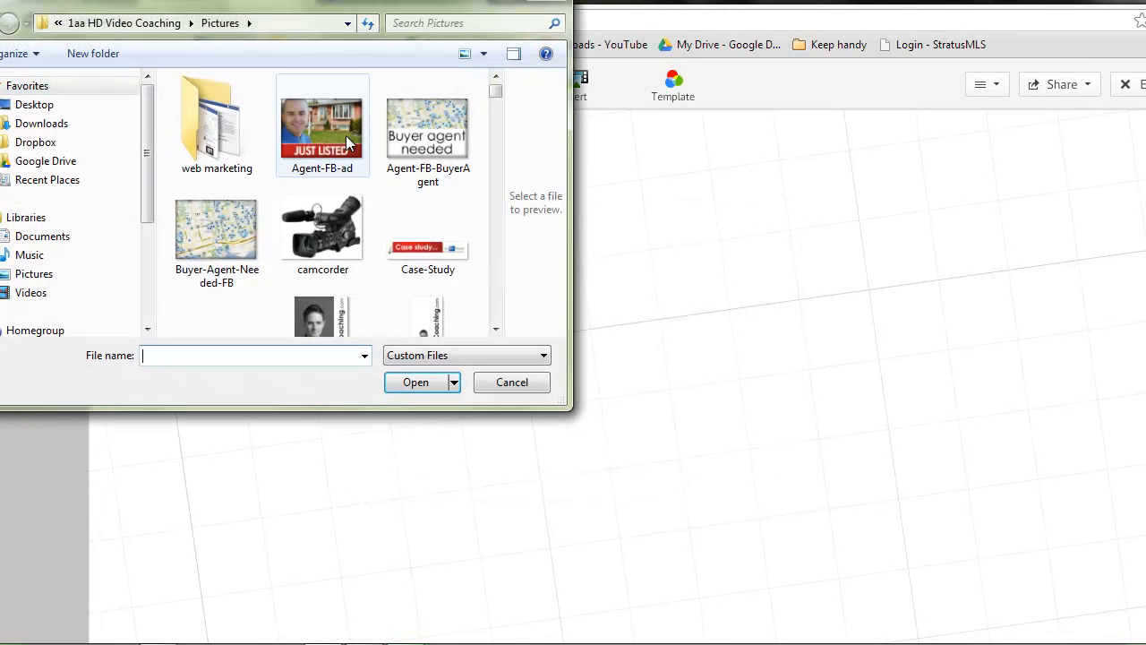
pyautogui.click(227, 227)
pyautogui.keyDown('ctrl'); pyautogui.click(316, 226); pyautogui.keyUp('ctrl')
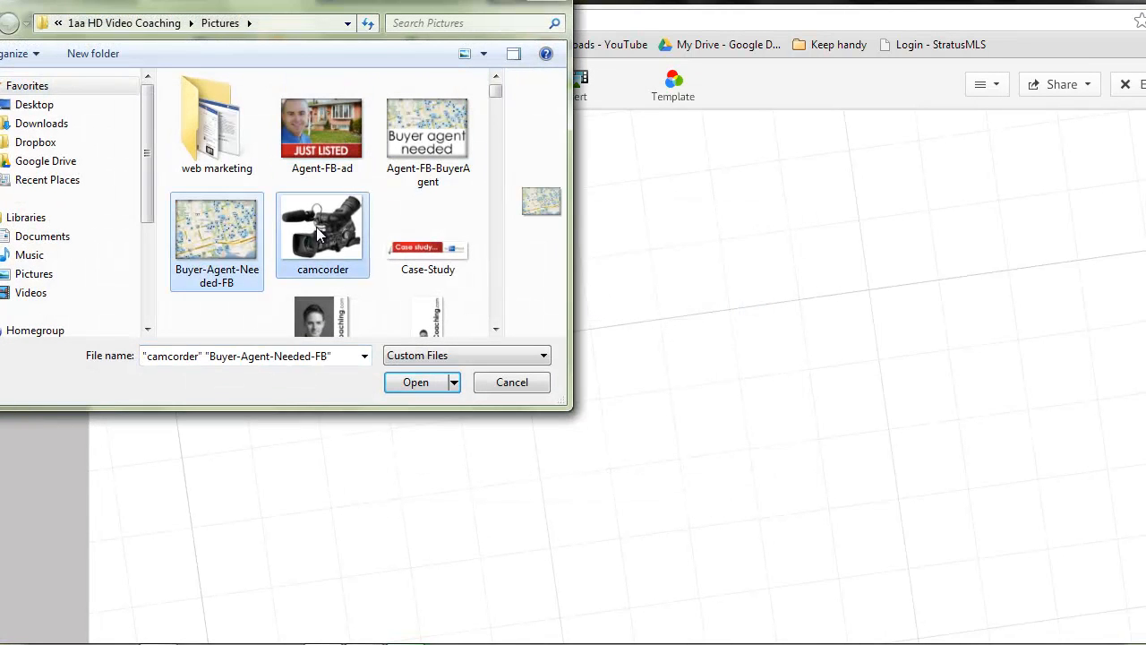
pyautogui.click(495, 329)
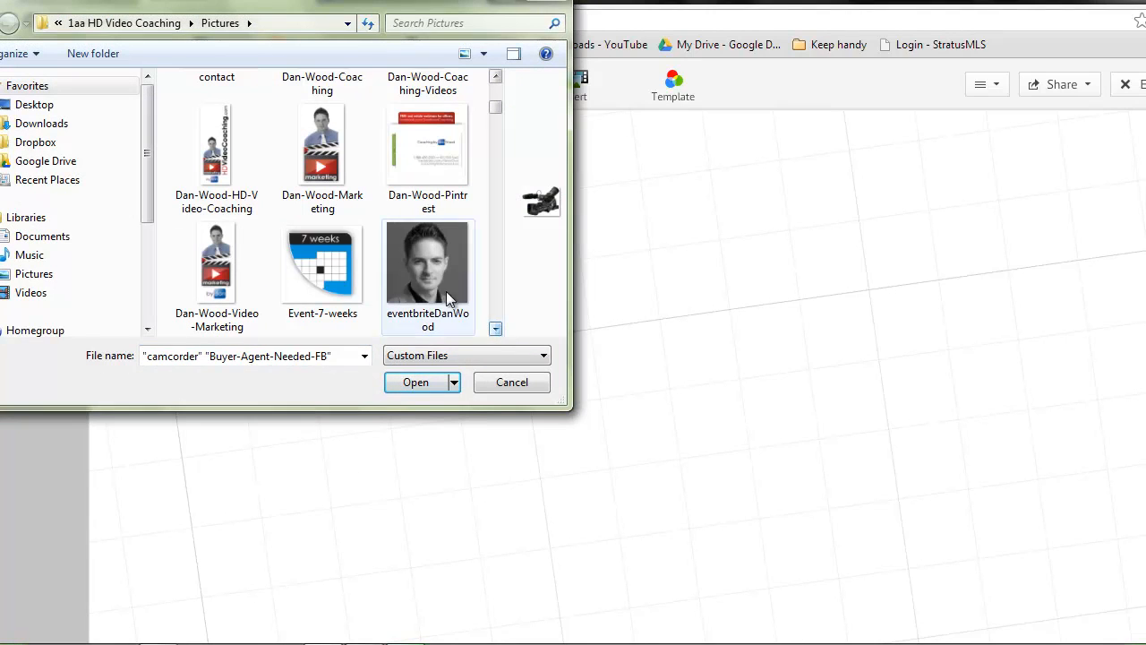
pyautogui.keyDown('ctrl'); pyautogui.click(446, 291); pyautogui.keyUp('ctrl')
pyautogui.keyDown('ctrl'); pyautogui.click(317, 270); pyautogui.keyUp('ctrl')
pyautogui.click(495, 329)
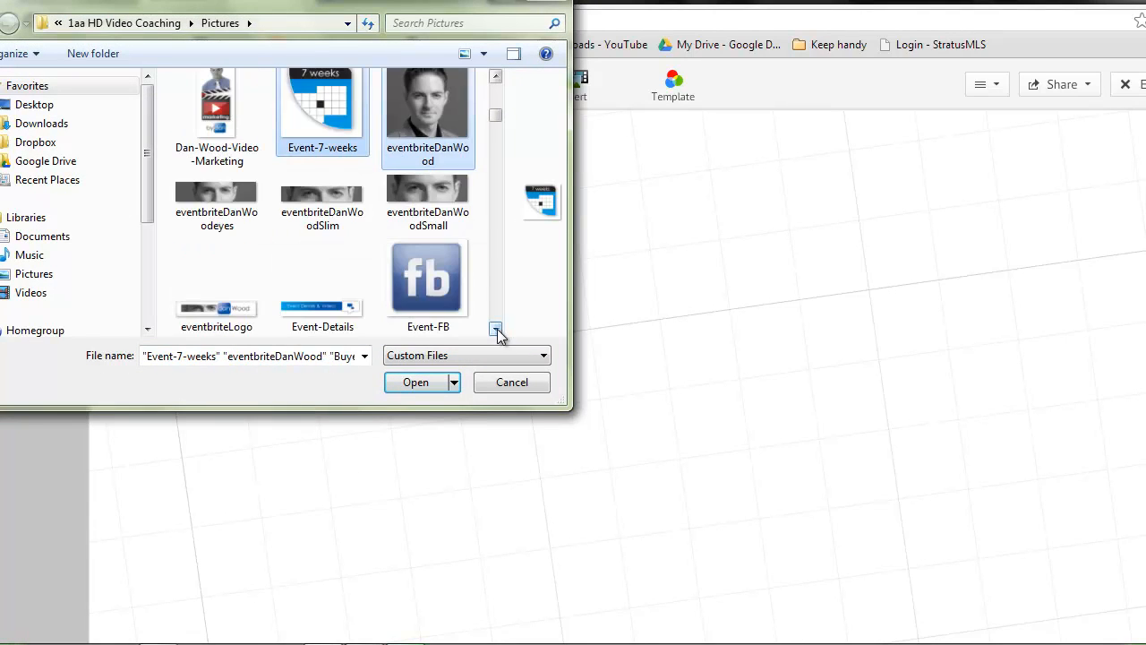
# Add Event-FB, Event-IM, Event-Marketing, Event-PPC and Event-VA to the file selection and insert all the selected images onto the canvas.
pyautogui.keyDown('ctrl'); pyautogui.click(447, 288); pyautogui.keyUp('ctrl')
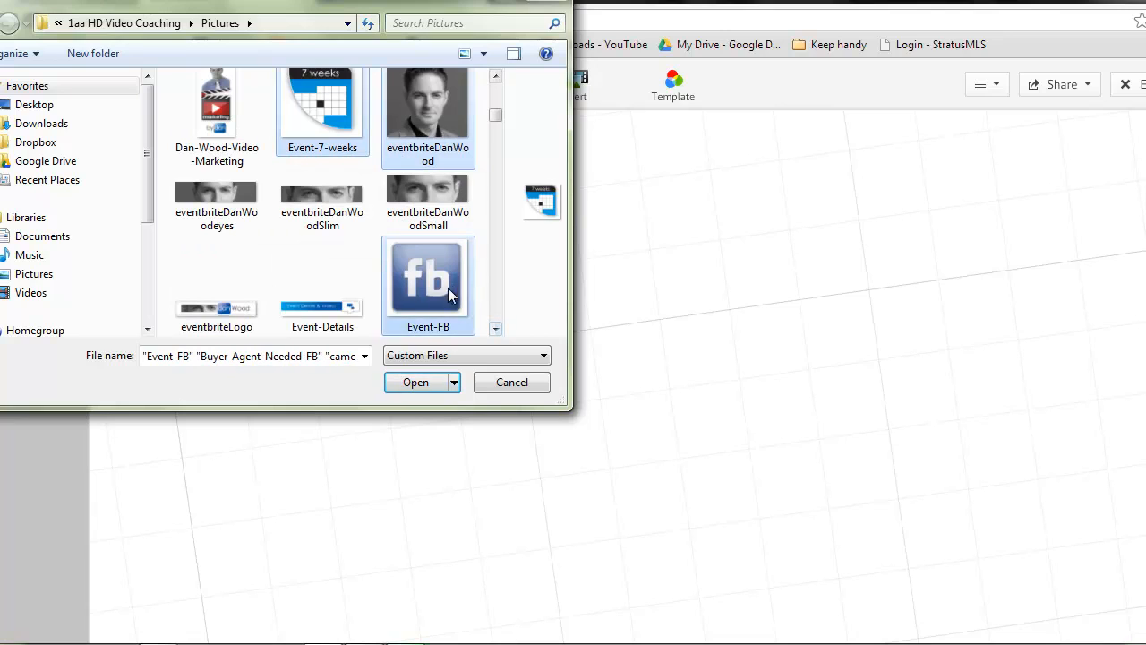
pyautogui.click(496, 329)
pyautogui.click(495, 330)
pyautogui.keyDown('ctrl'); pyautogui.click(217, 170); pyautogui.keyUp('ctrl')
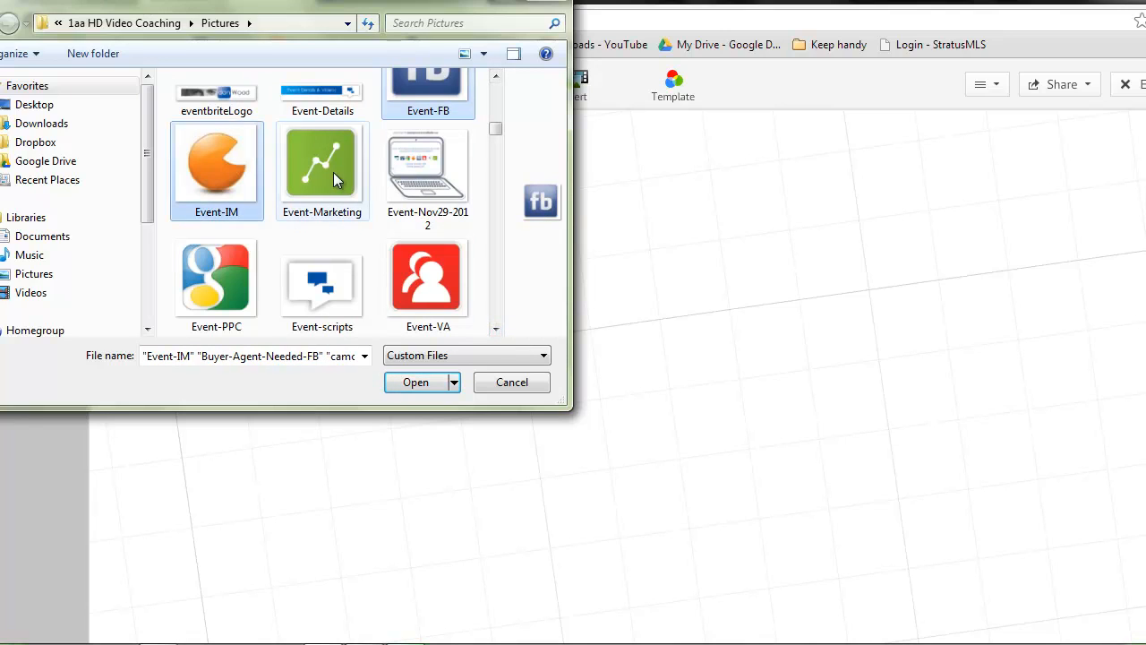
pyautogui.keyDown('ctrl'); pyautogui.click(327, 172); pyautogui.keyUp('ctrl')
pyautogui.keyDown('ctrl'); pyautogui.click(231, 292); pyautogui.keyUp('ctrl')
pyautogui.keyDown('ctrl'); pyautogui.click(397, 280); pyautogui.keyUp('ctrl')
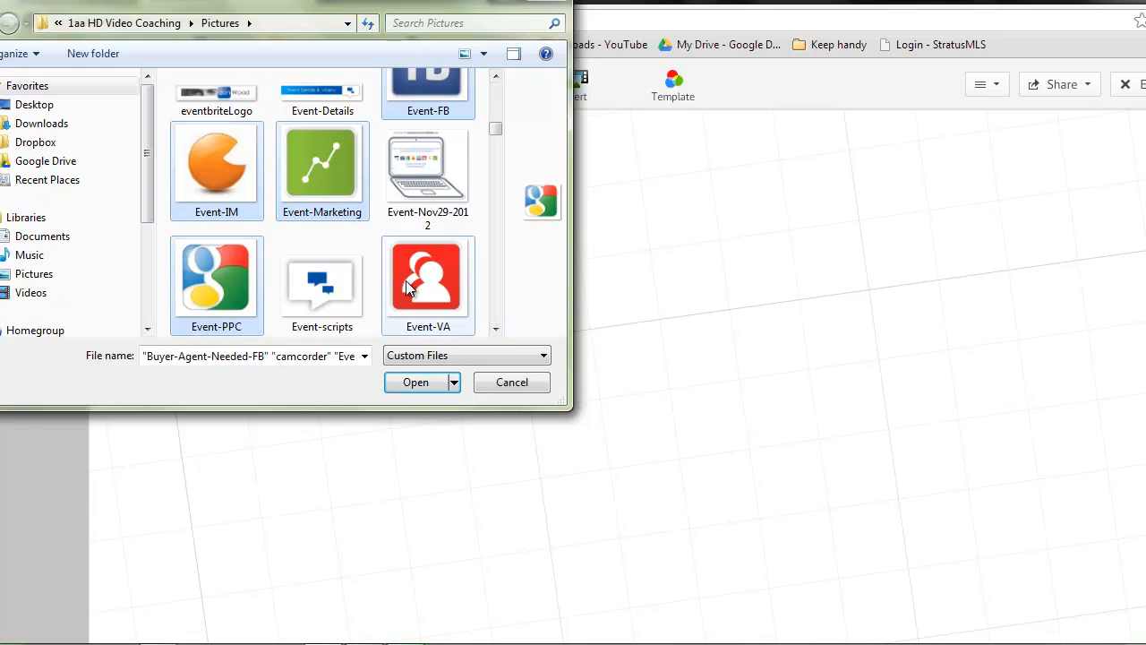
pyautogui.click(416, 383)
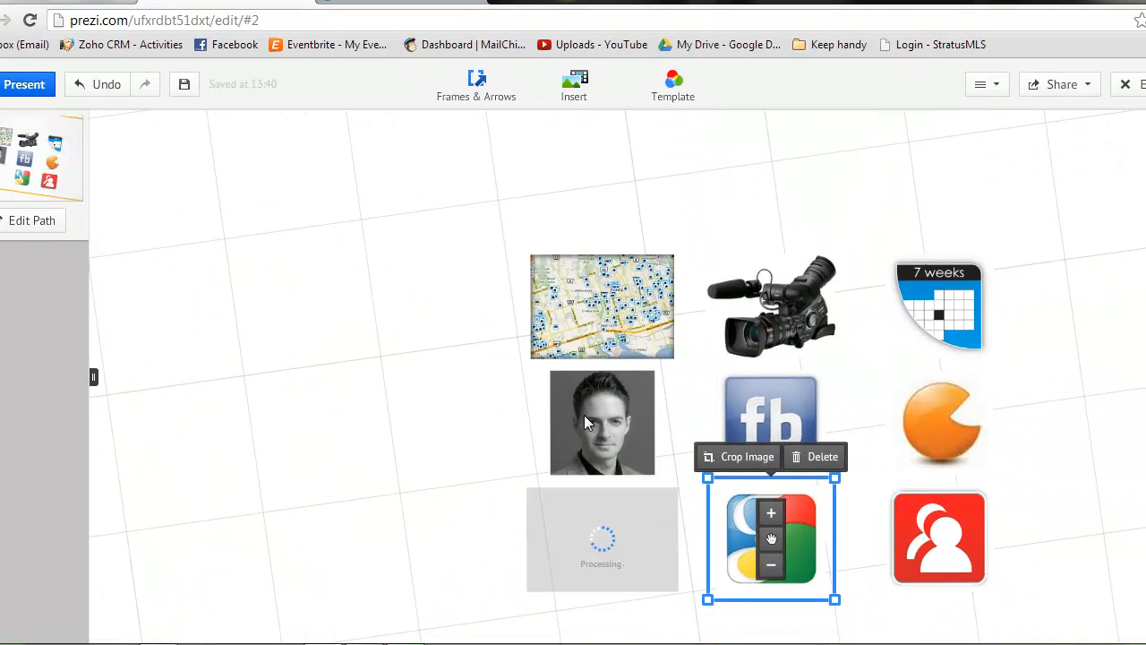
pyautogui.moveTo(430, 428); pyautogui.dragTo(296, 367)
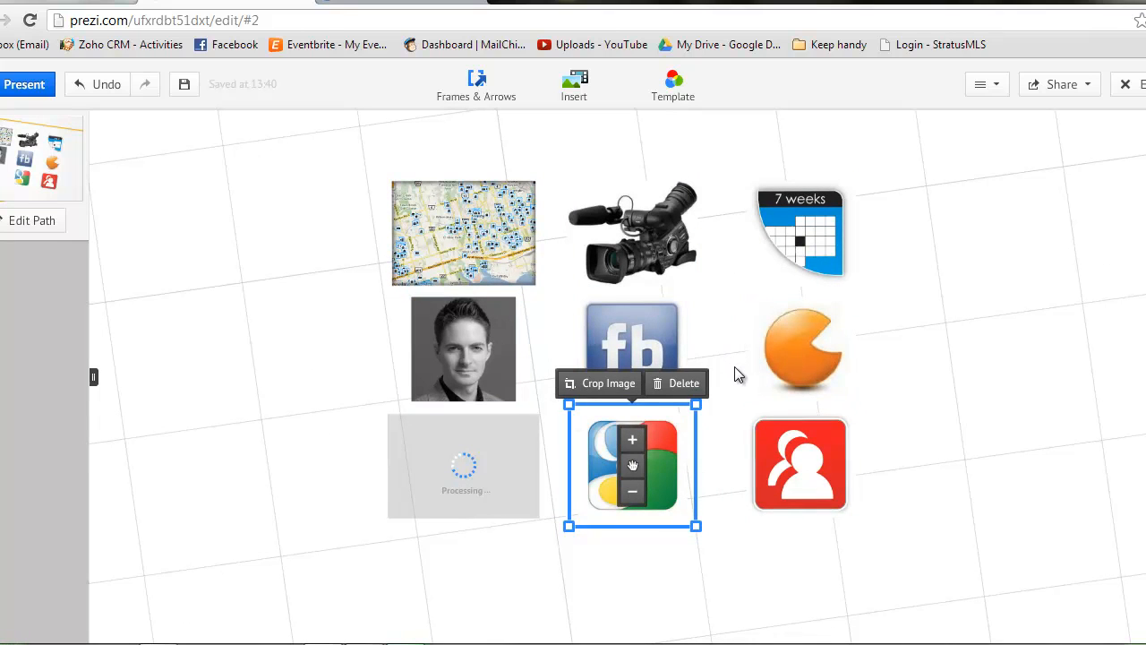
pyautogui.click(192, 215)
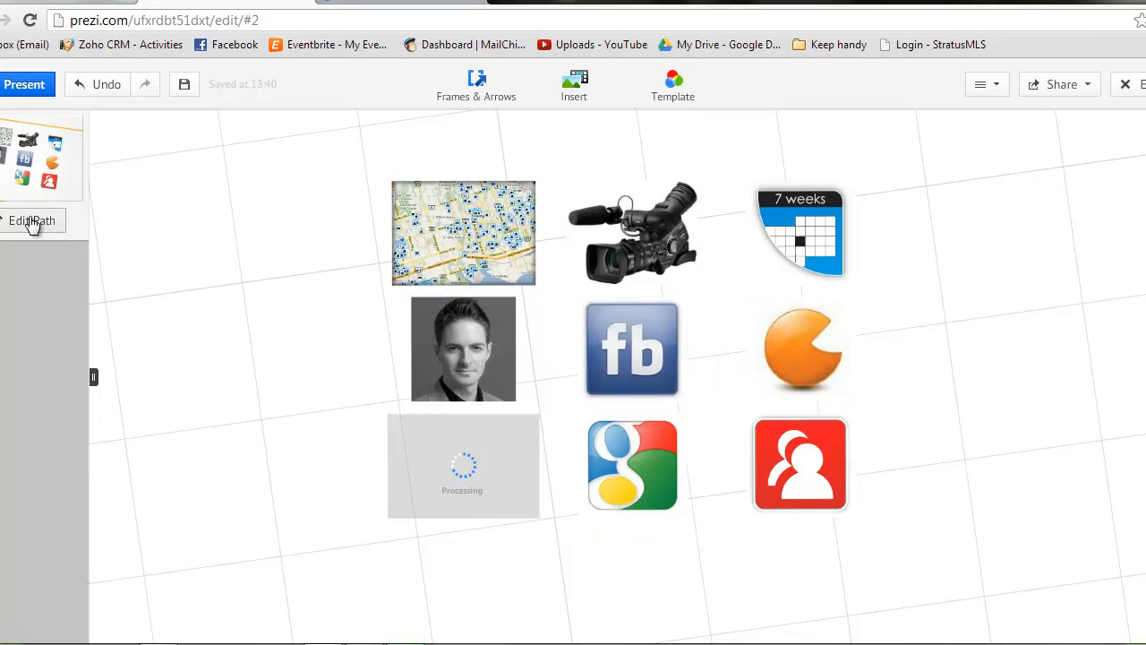
# Build a path through the map, camcorder, fb icon, portrait, red people icon, Google icon, orange icon and 7 weeks calendar, and finish path editing.
pyautogui.click(32, 221)
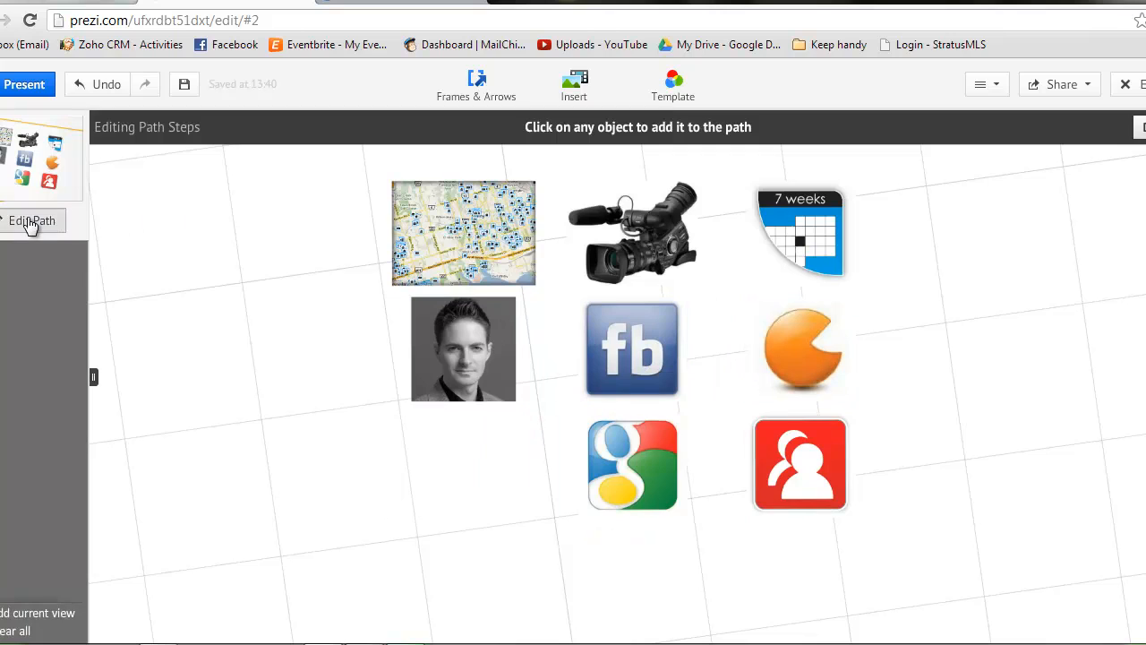
pyautogui.click(435, 239)
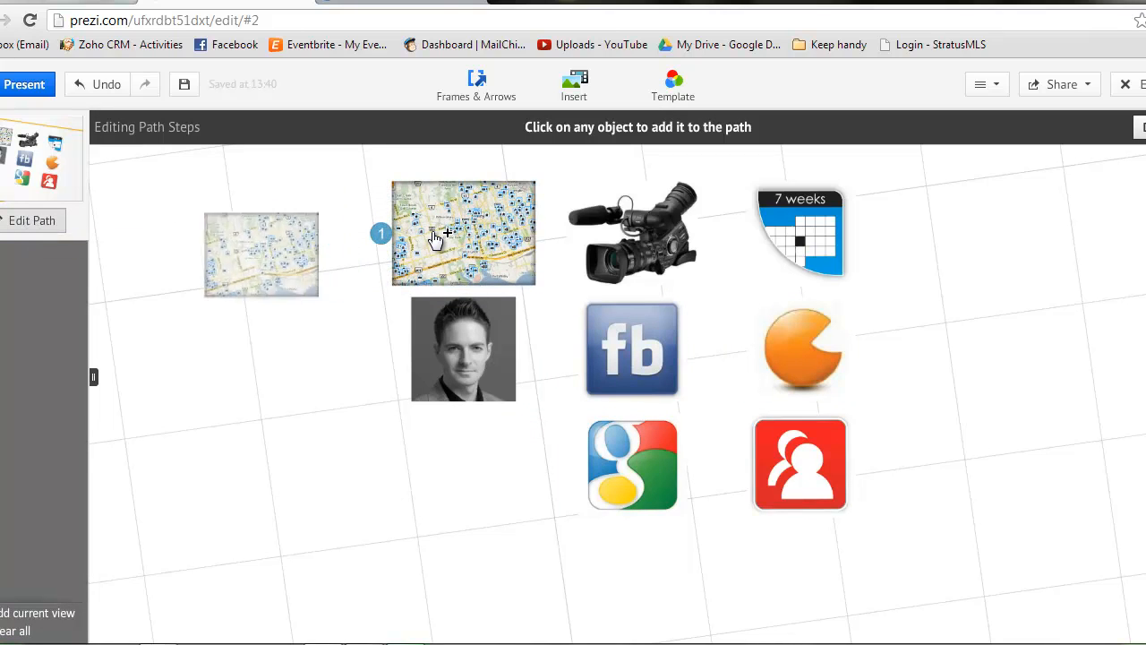
pyautogui.click(652, 239)
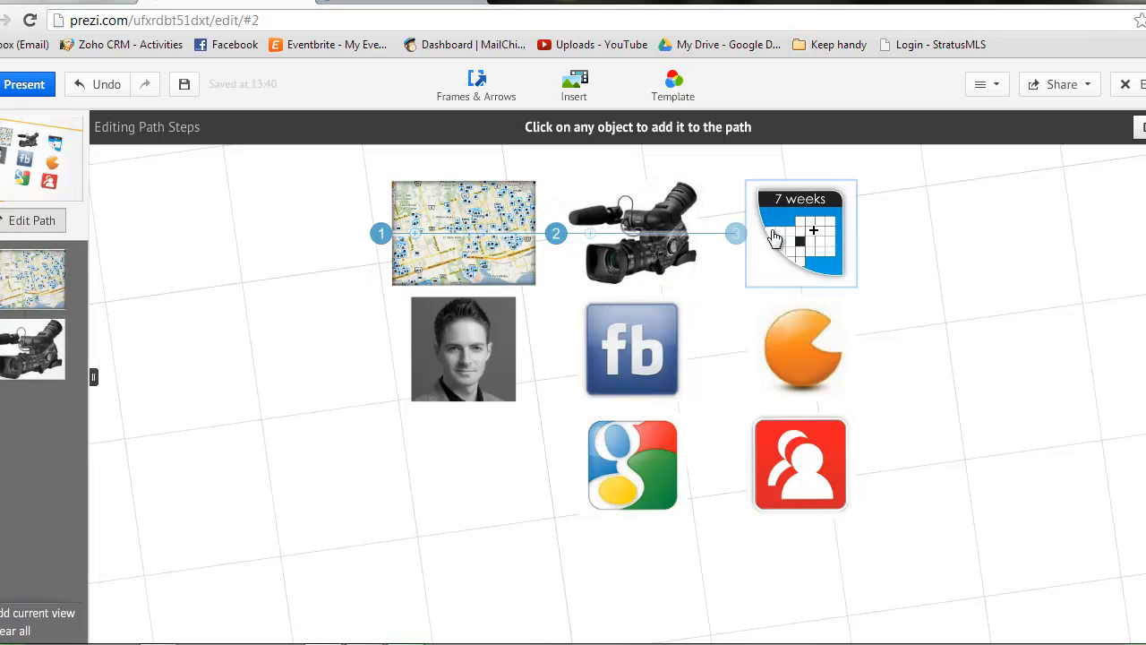
pyautogui.click(653, 333)
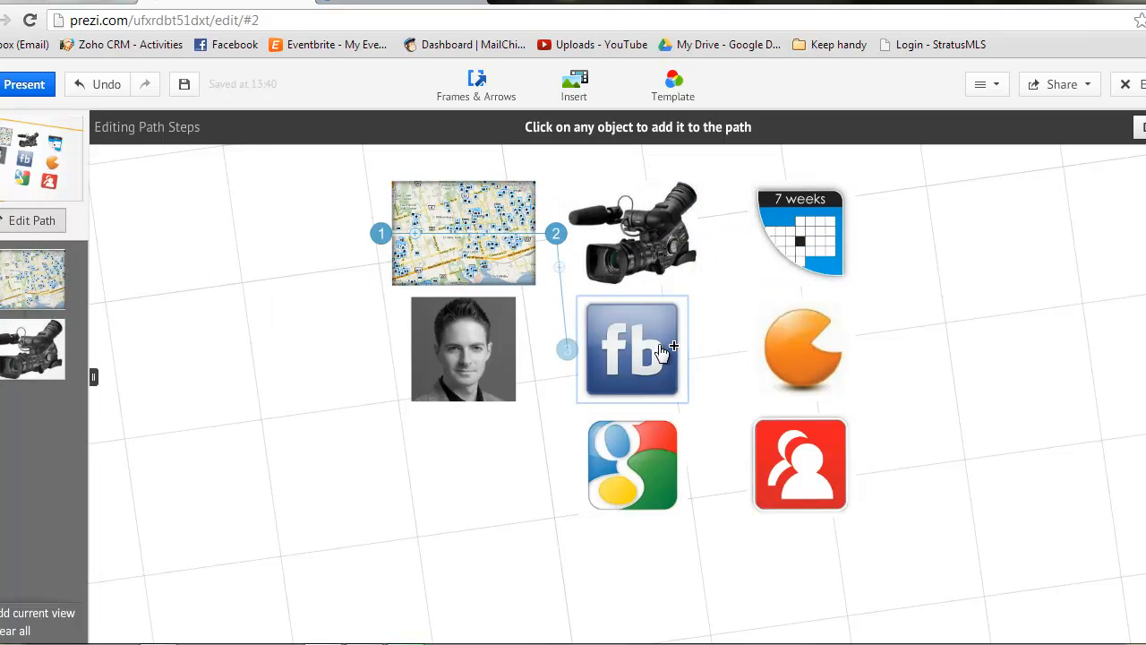
pyautogui.click(508, 358)
pyautogui.click(812, 471)
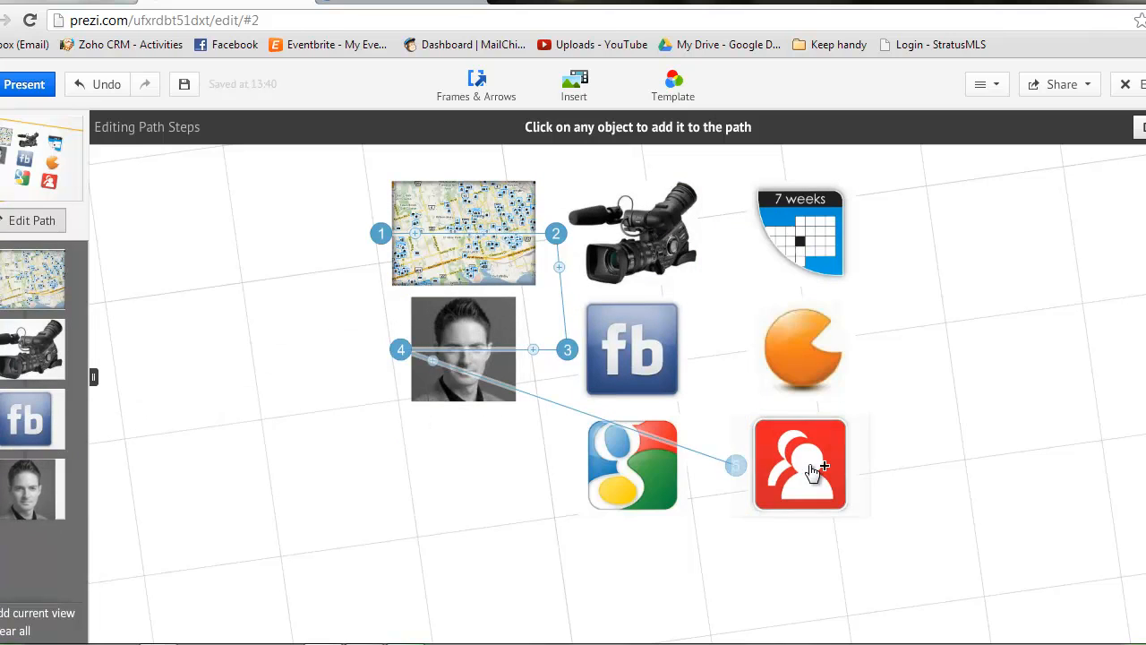
pyautogui.click(628, 479)
pyautogui.click(794, 363)
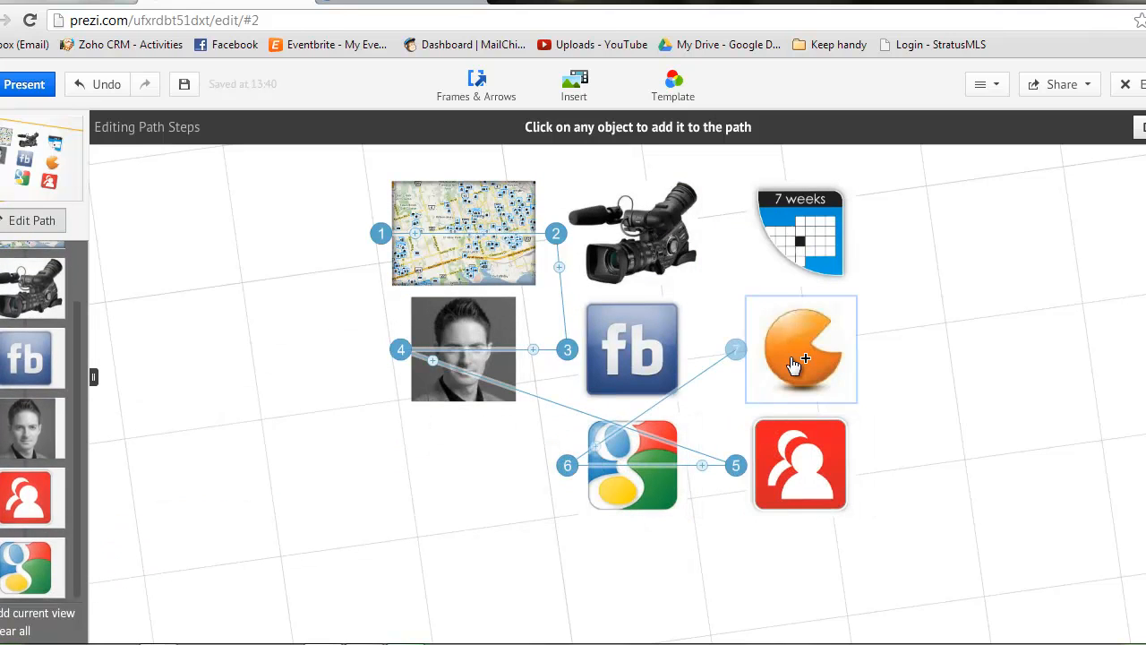
pyautogui.click(812, 240)
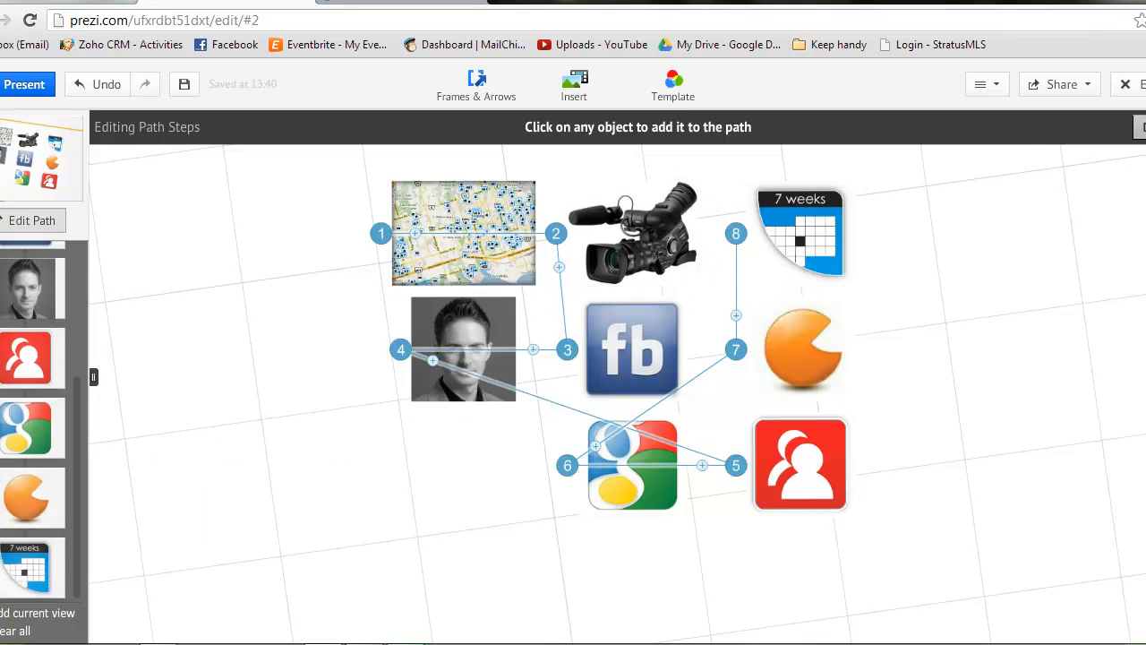
pyautogui.click(1140, 127)
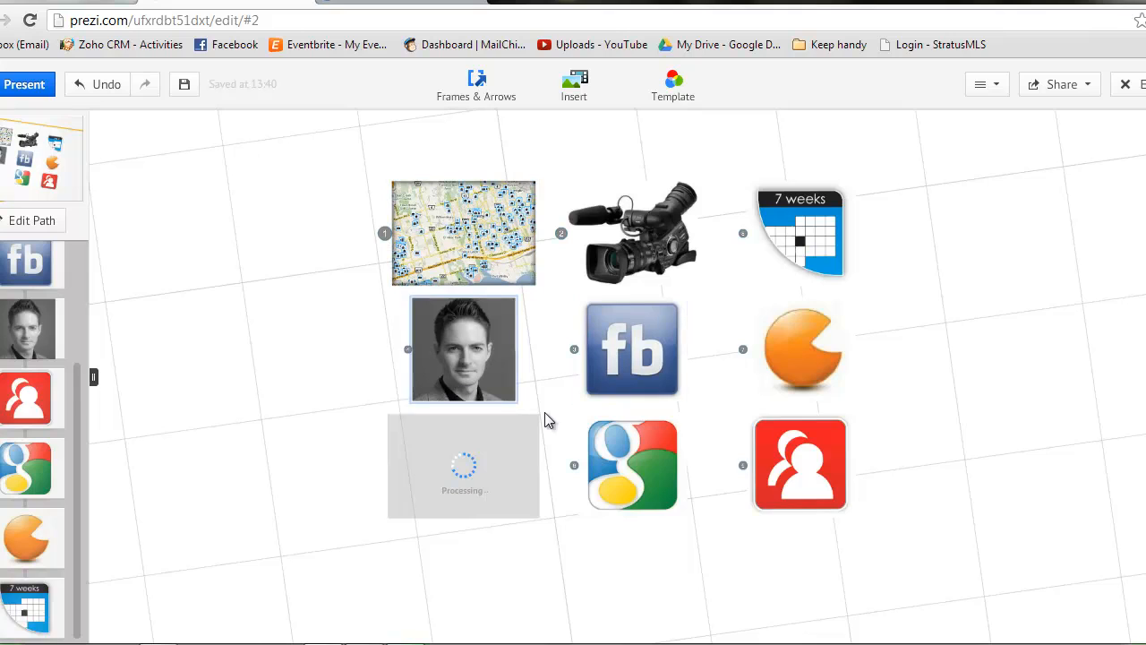
# Rotate the fb icon slightly counterclockwise, and the map and portrait slightly clockwise.
pyautogui.click(670, 355)
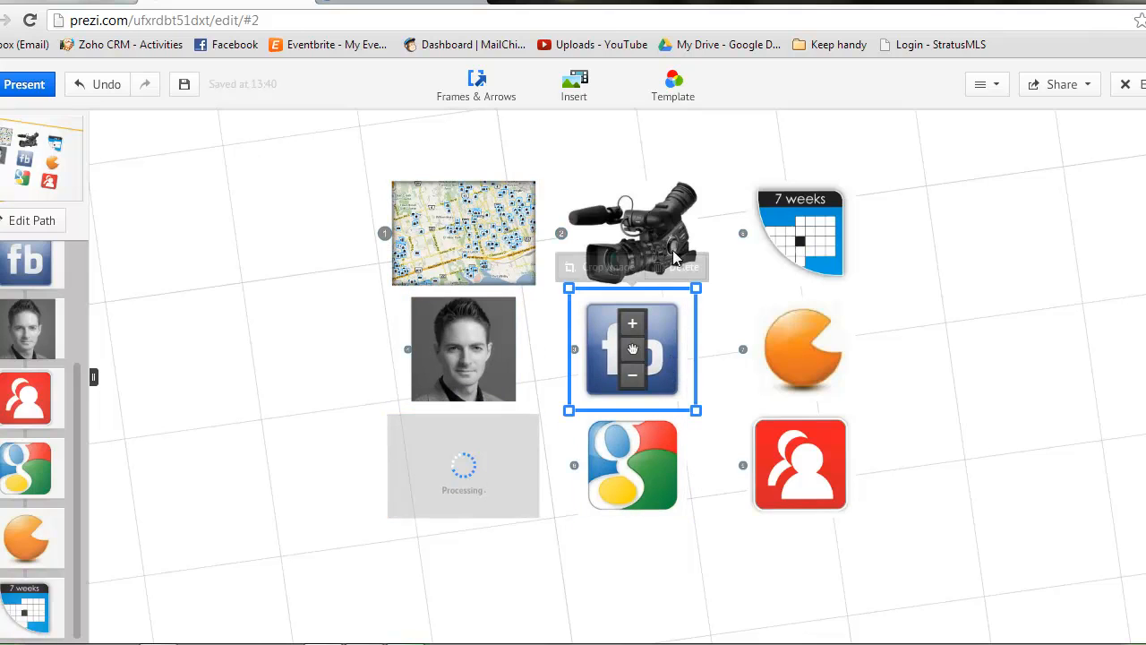
pyautogui.moveTo(709, 423); pyautogui.dragTo(725, 410)
pyautogui.click(464, 271)
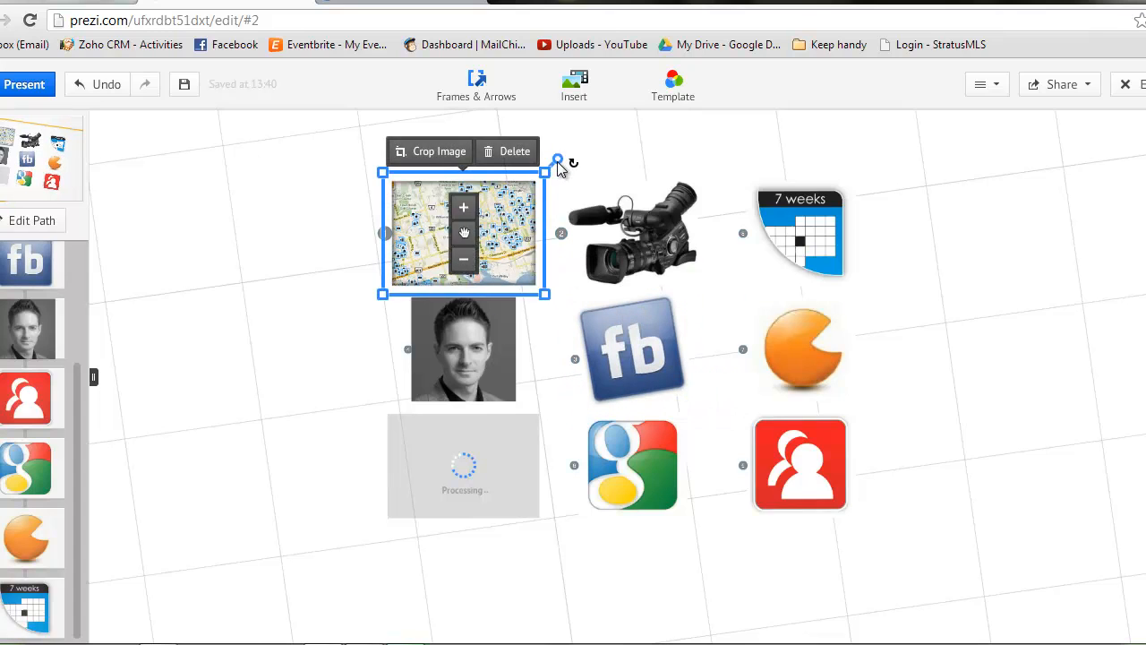
pyautogui.moveTo(560, 167); pyautogui.dragTo(572, 185)
pyautogui.click(504, 323)
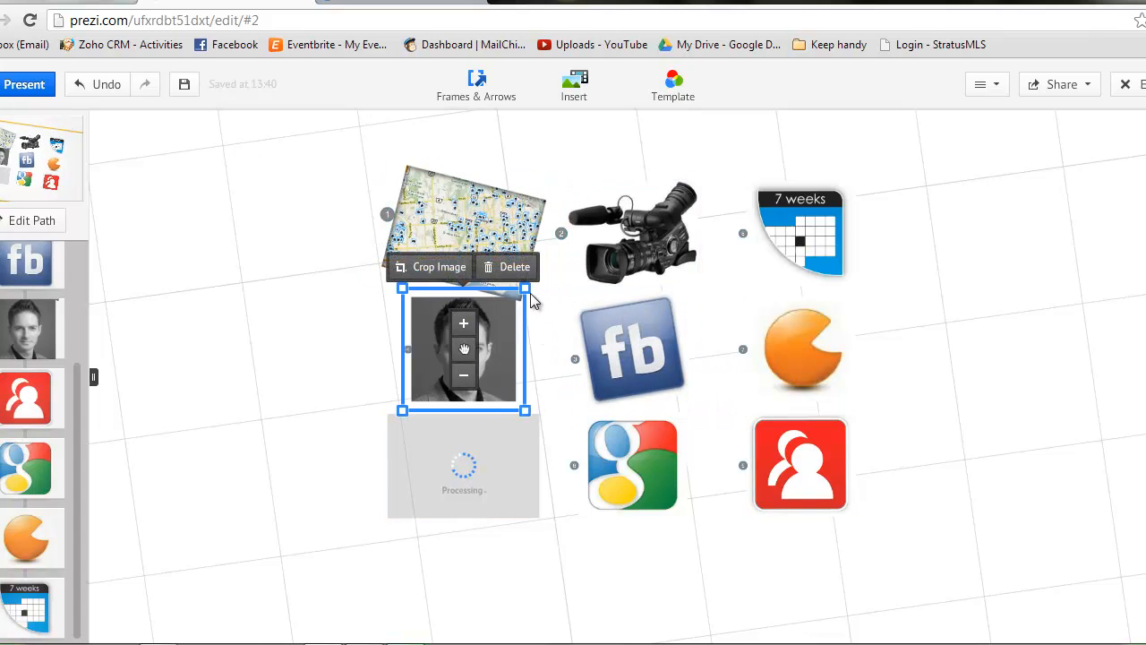
pyautogui.moveTo(547, 284); pyautogui.dragTo(555, 290)
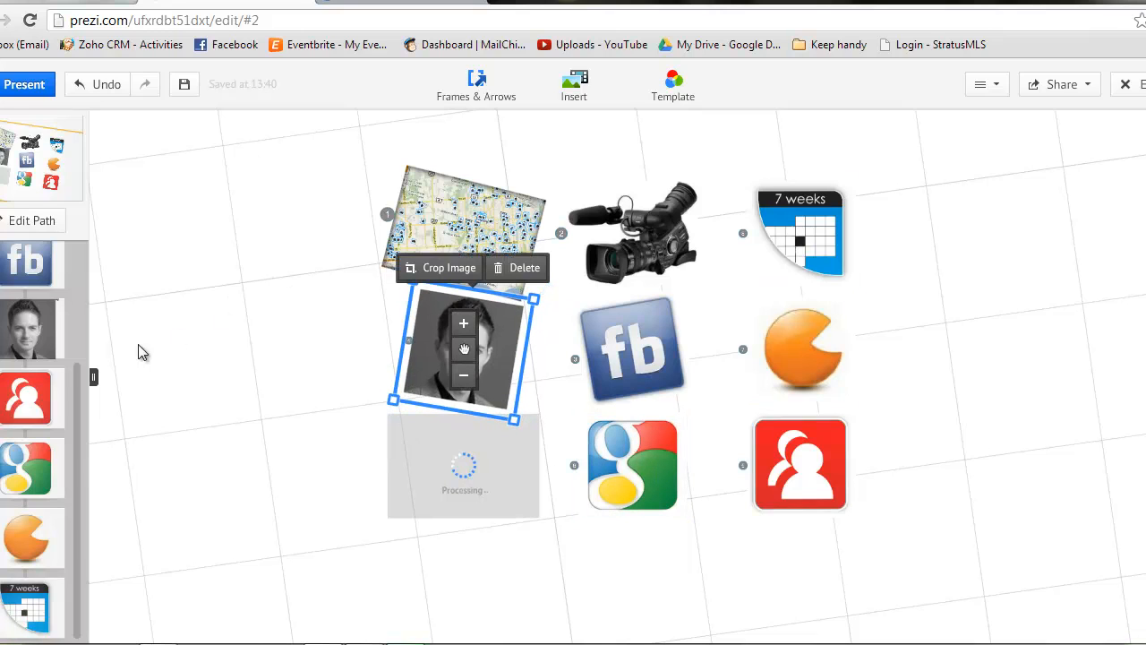
# Present the prezi in full screen, step through all the path points to the 7 weeks calendar, and exit.
pyautogui.click(17, 94)
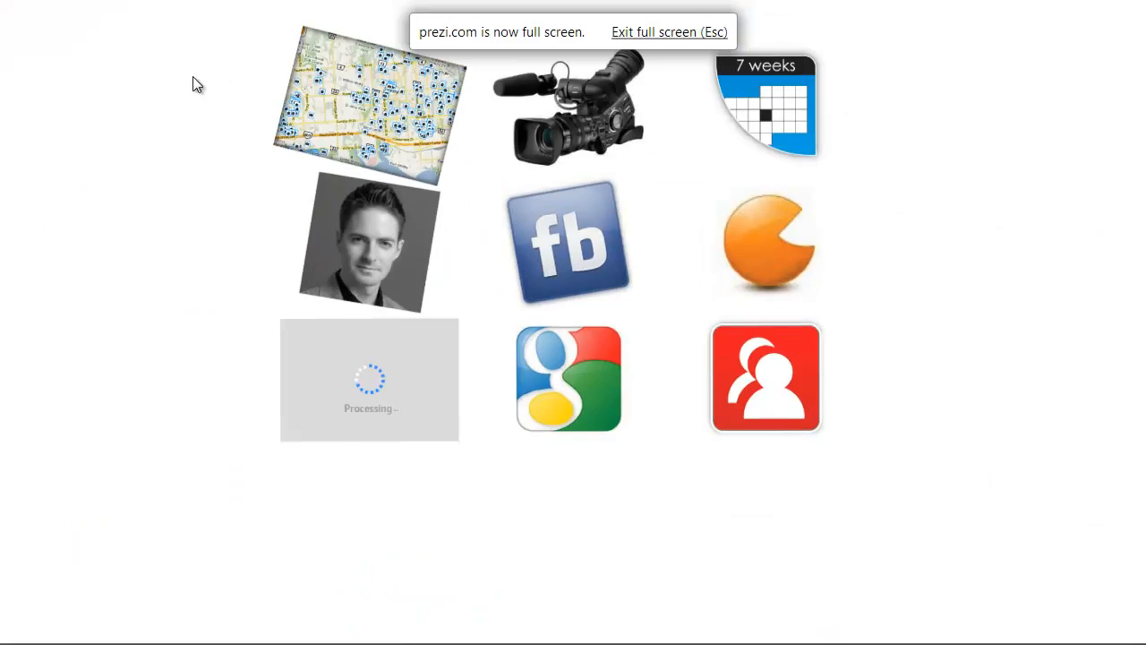
pyautogui.press('Right')
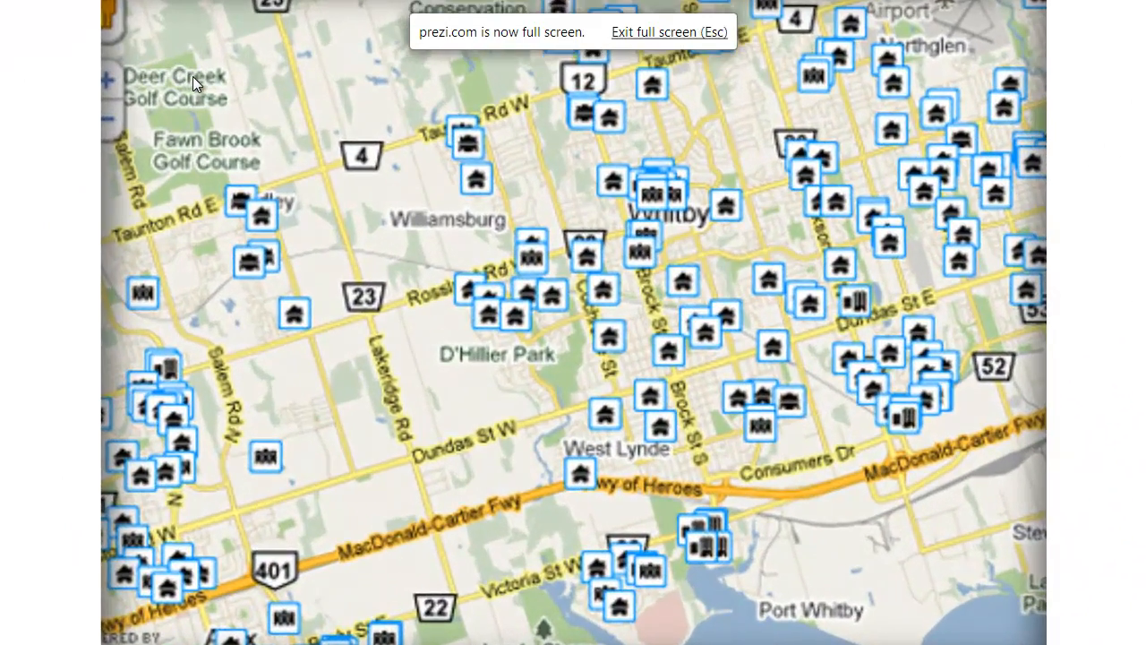
pyautogui.press('Right')
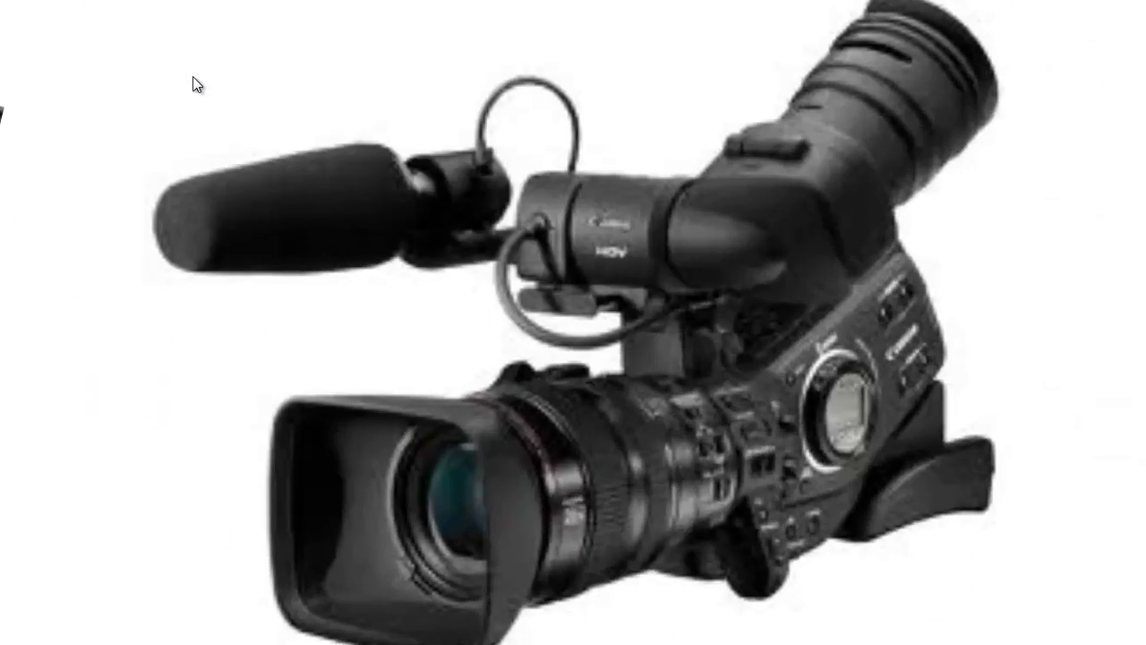
pyautogui.press('Right')
pyautogui.press('Right')
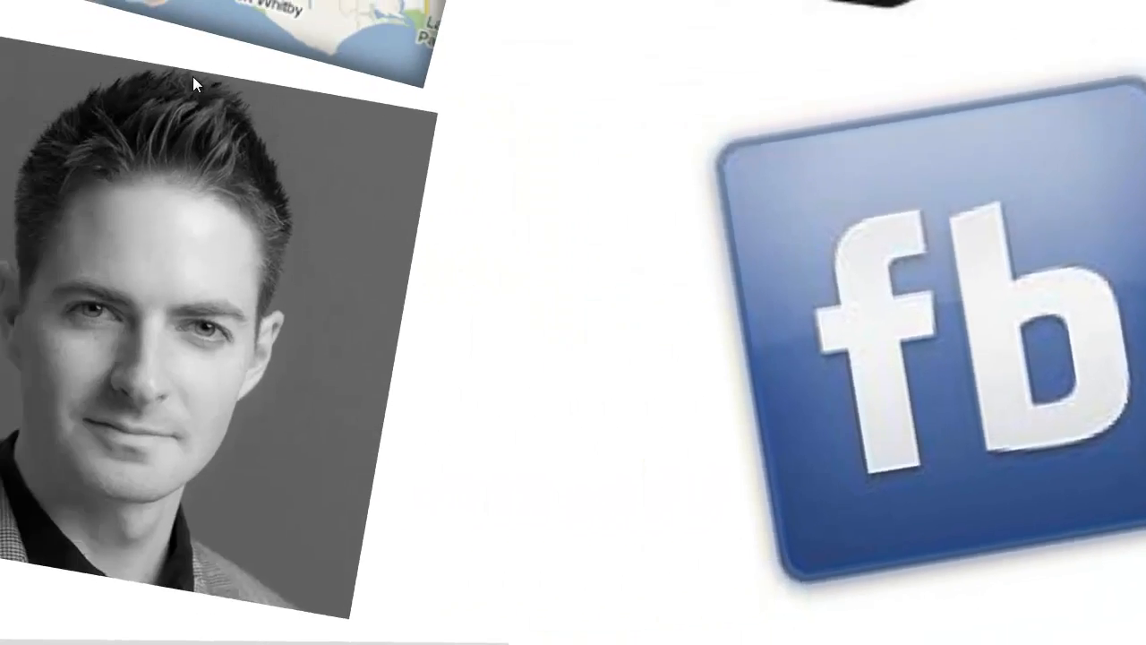
pyautogui.press('Right')
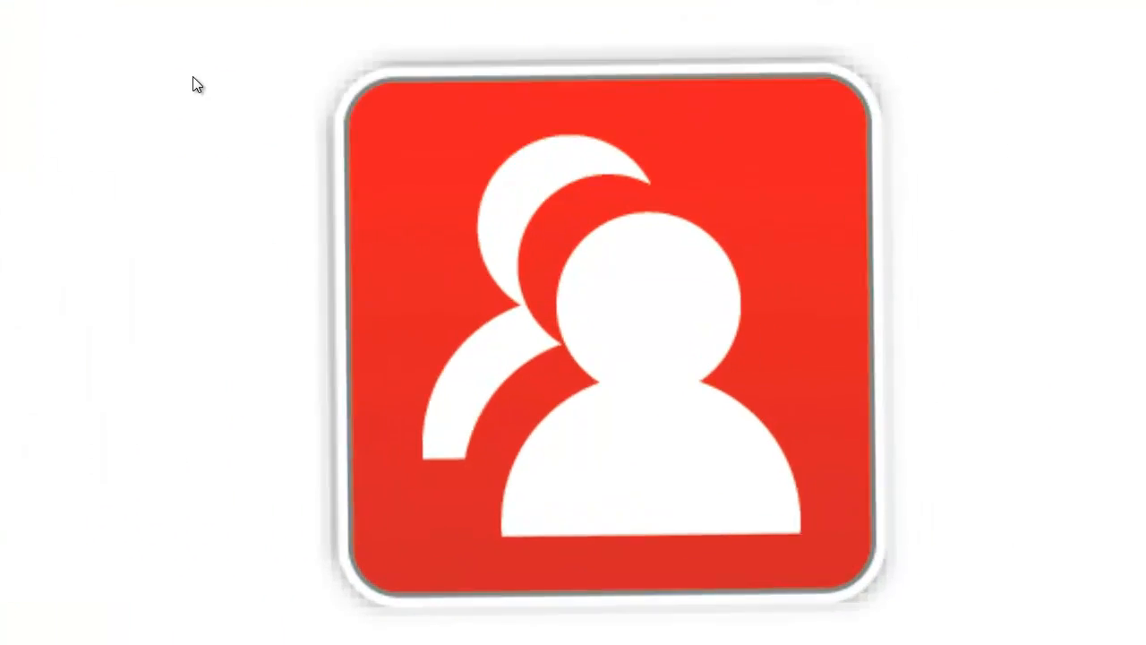
pyautogui.press('Right')
pyautogui.press('Right')
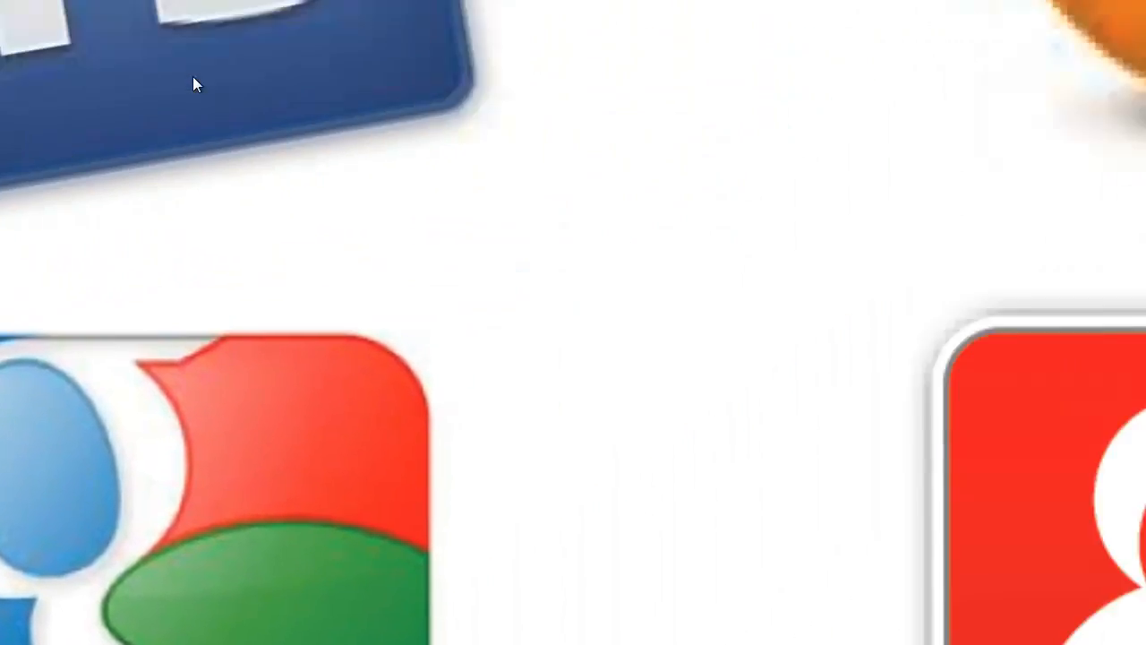
pyautogui.press('Right')
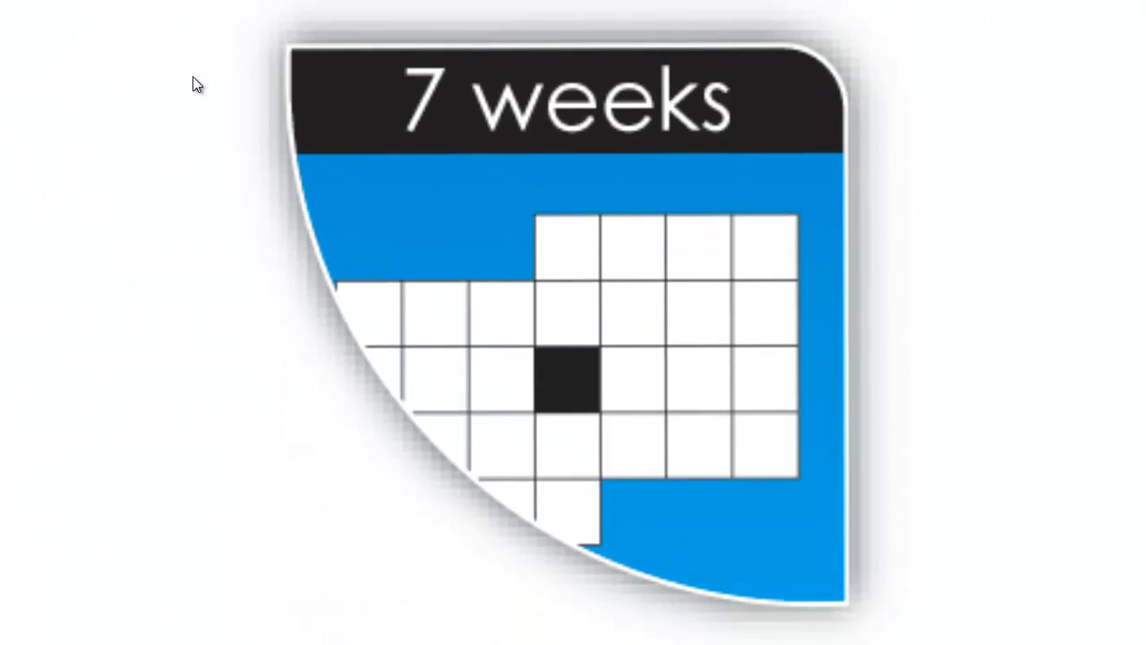
pyautogui.press('Escape')
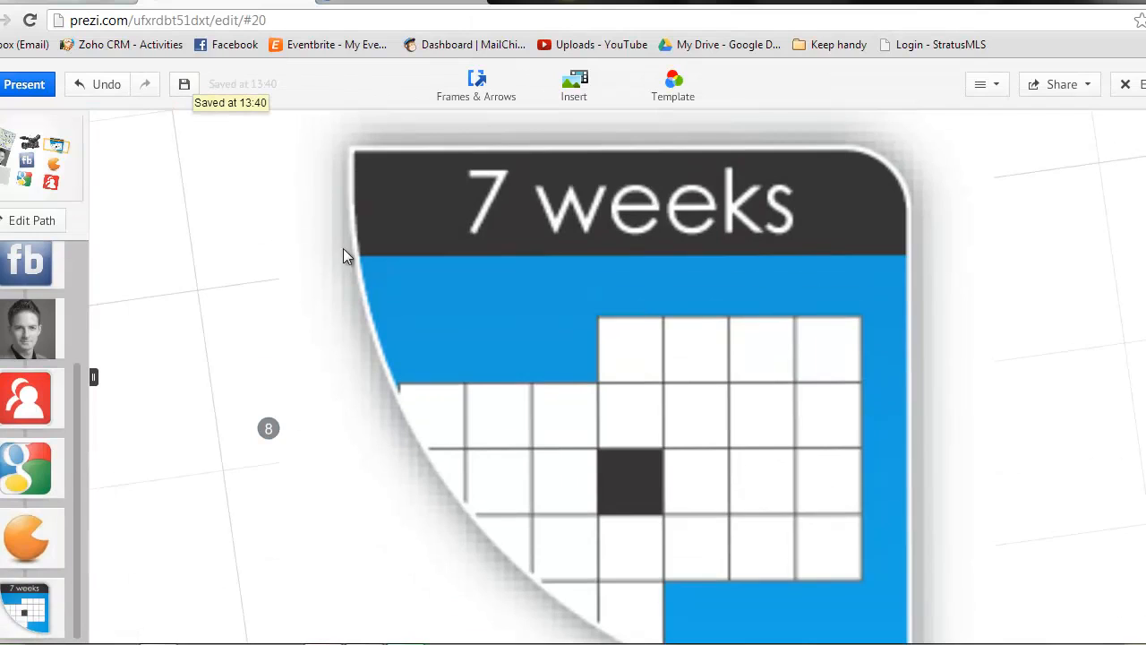
pyautogui.scroll(-6, 311, 315)
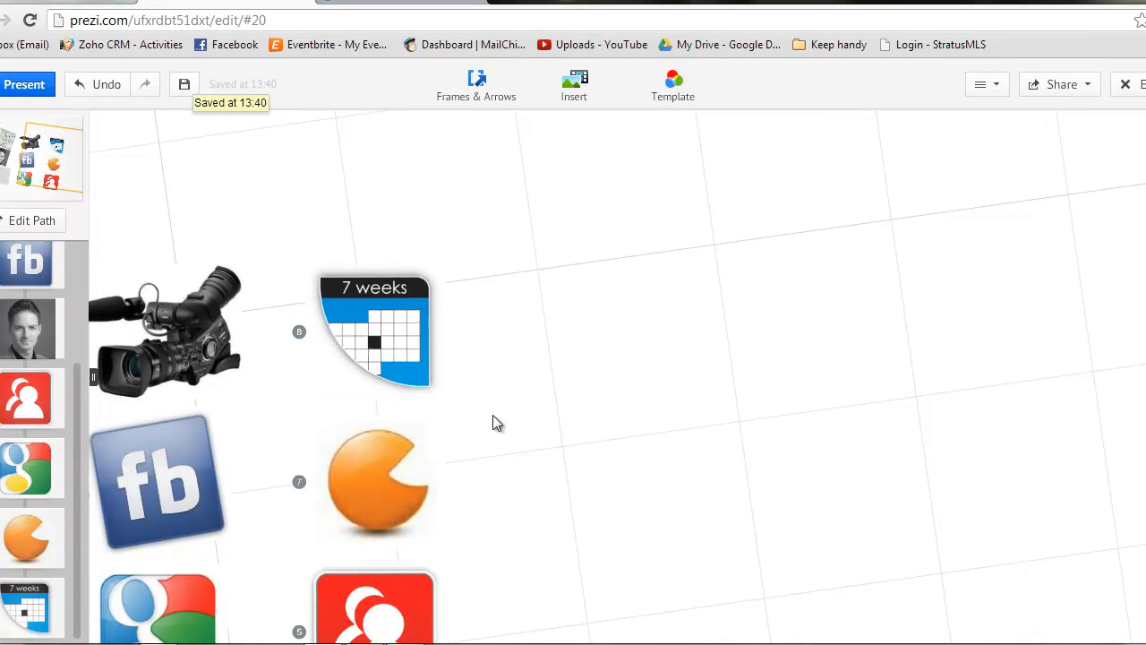
pyautogui.moveTo(492, 414); pyautogui.dragTo(913, 309)
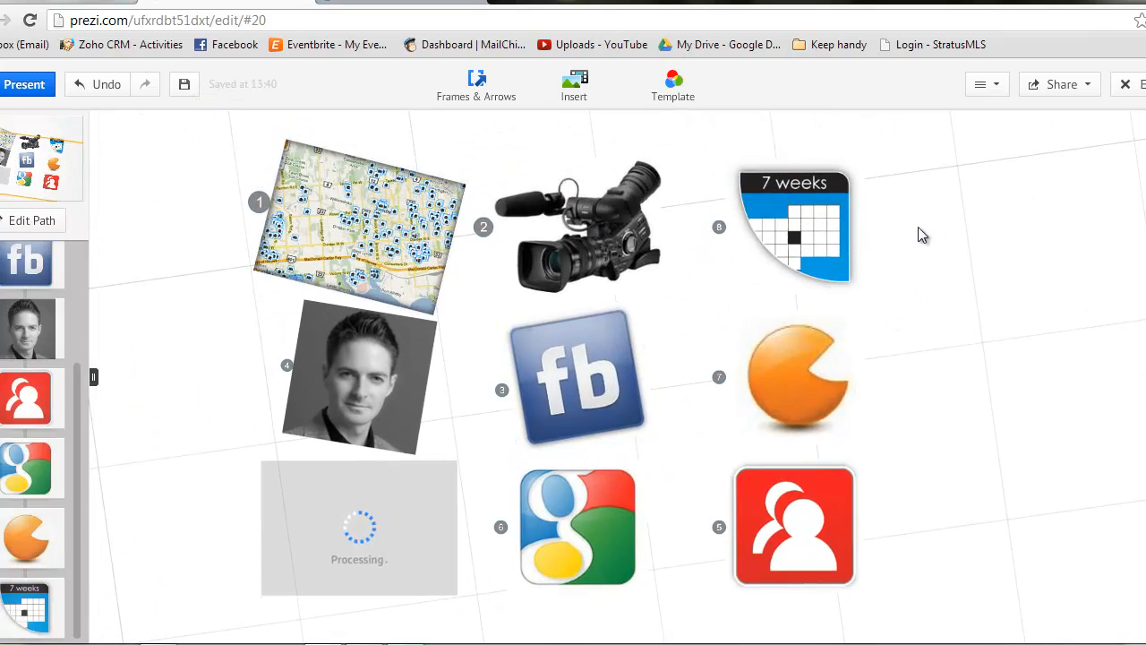
pyautogui.moveTo(922, 234); pyautogui.dragTo(448, 292)
pyautogui.click(575, 97)
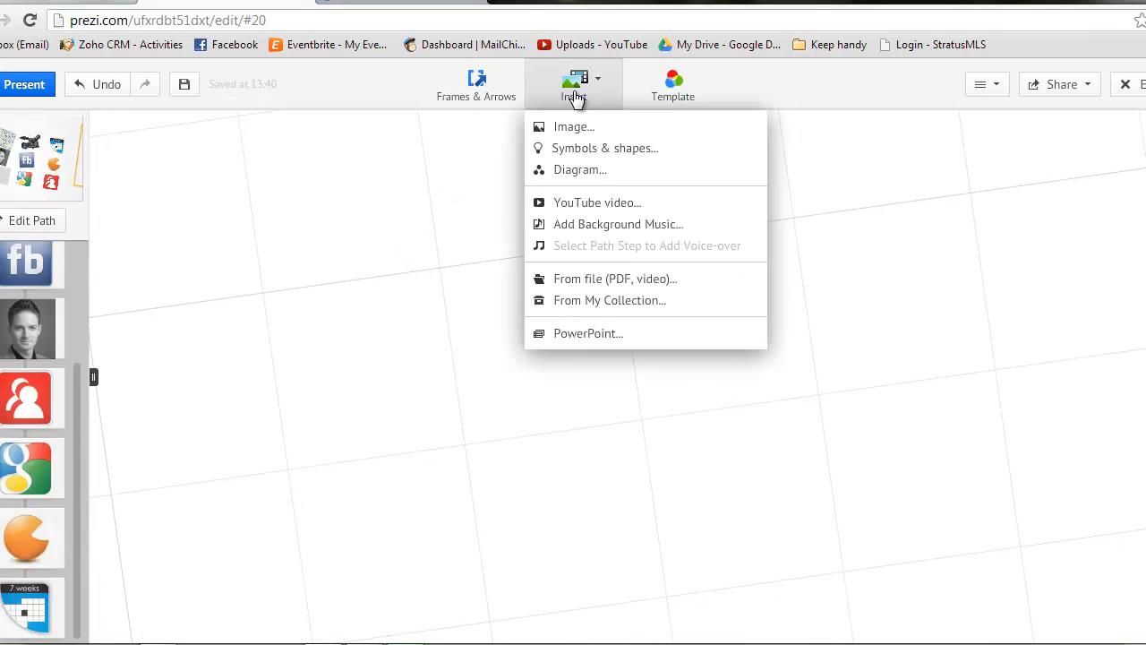
pyautogui.click(608, 130)
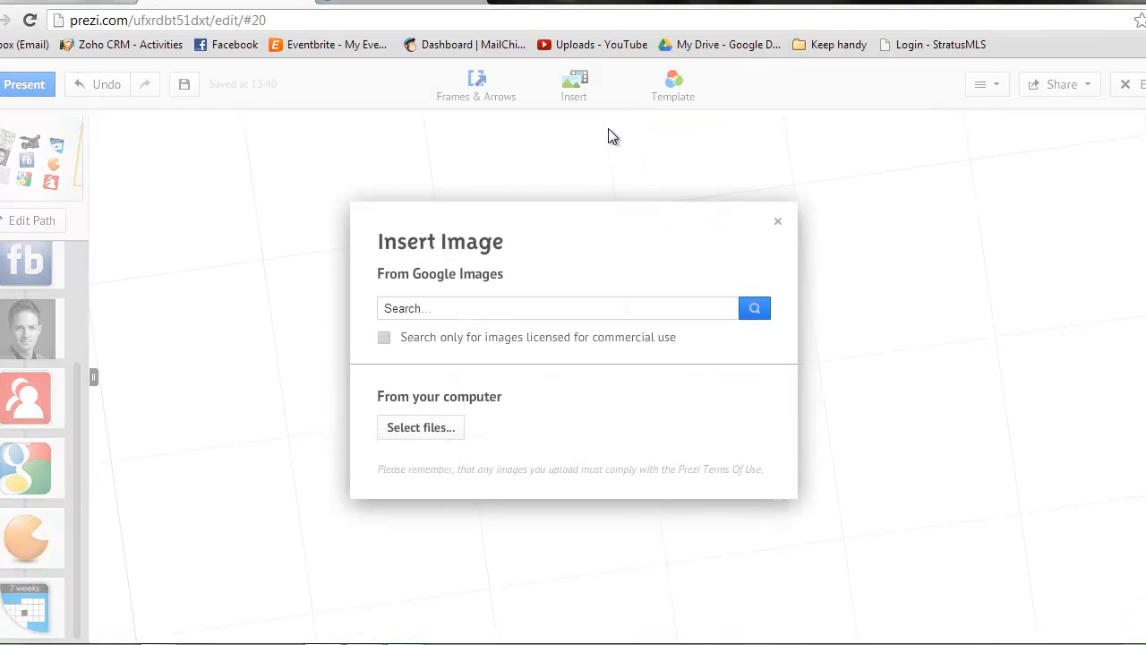
pyautogui.click(443, 434)
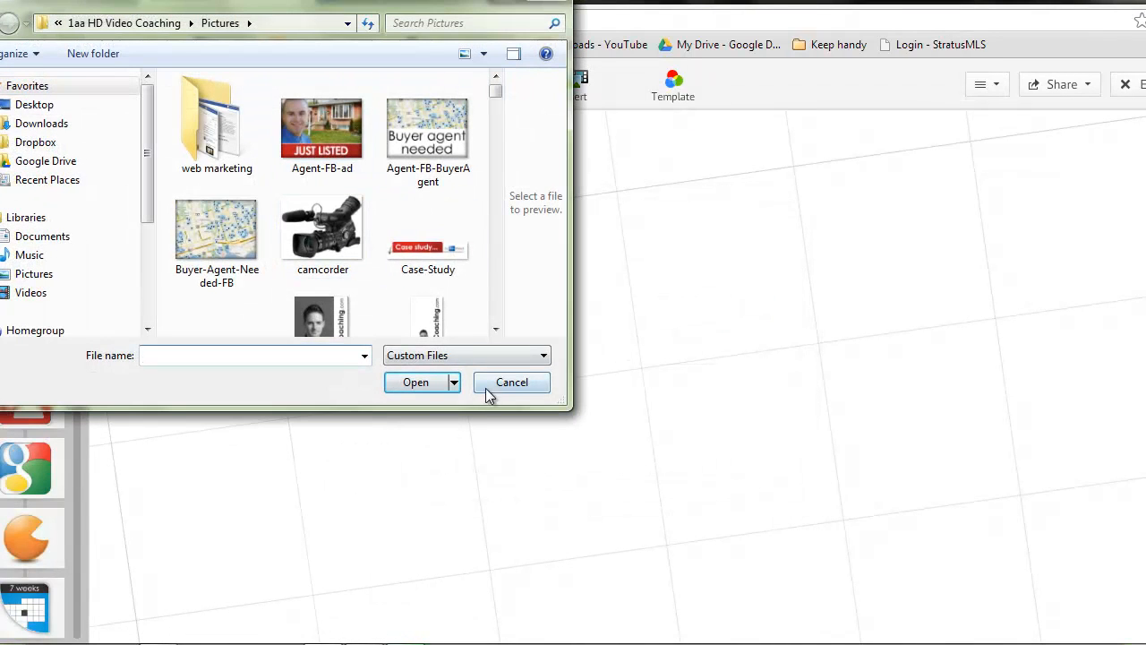
pyautogui.click(510, 381)
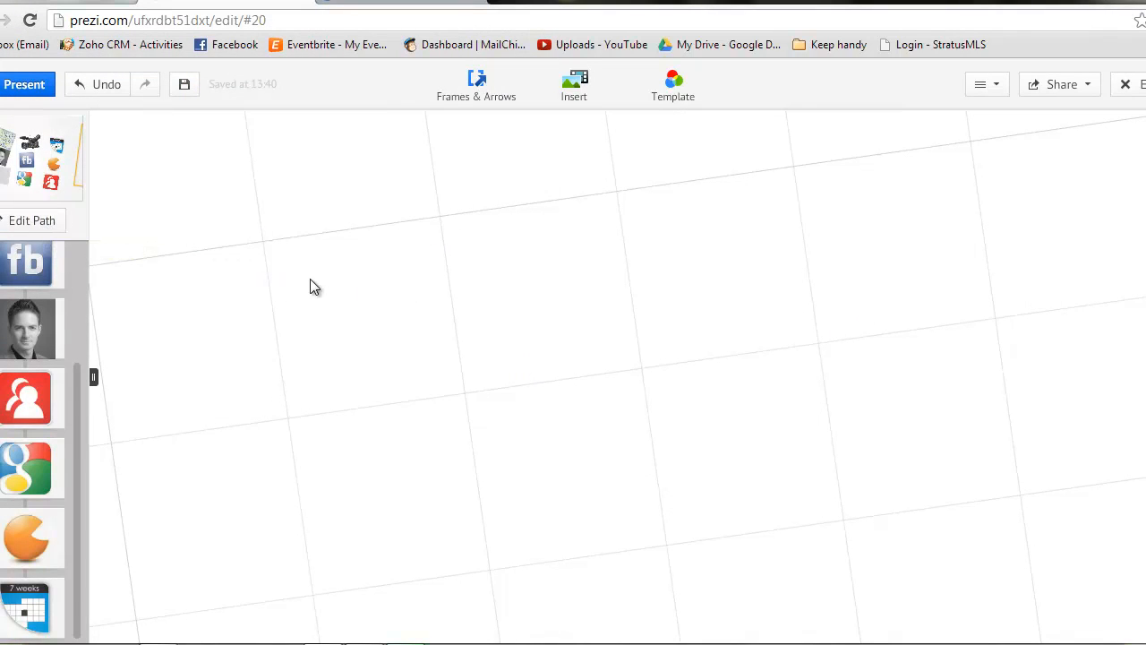
# Exit the prezi editor, go to the overview of your own prezis and open Untitled Prezi.
pyautogui.moveTo(317, 367); pyautogui.dragTo(800, 277)
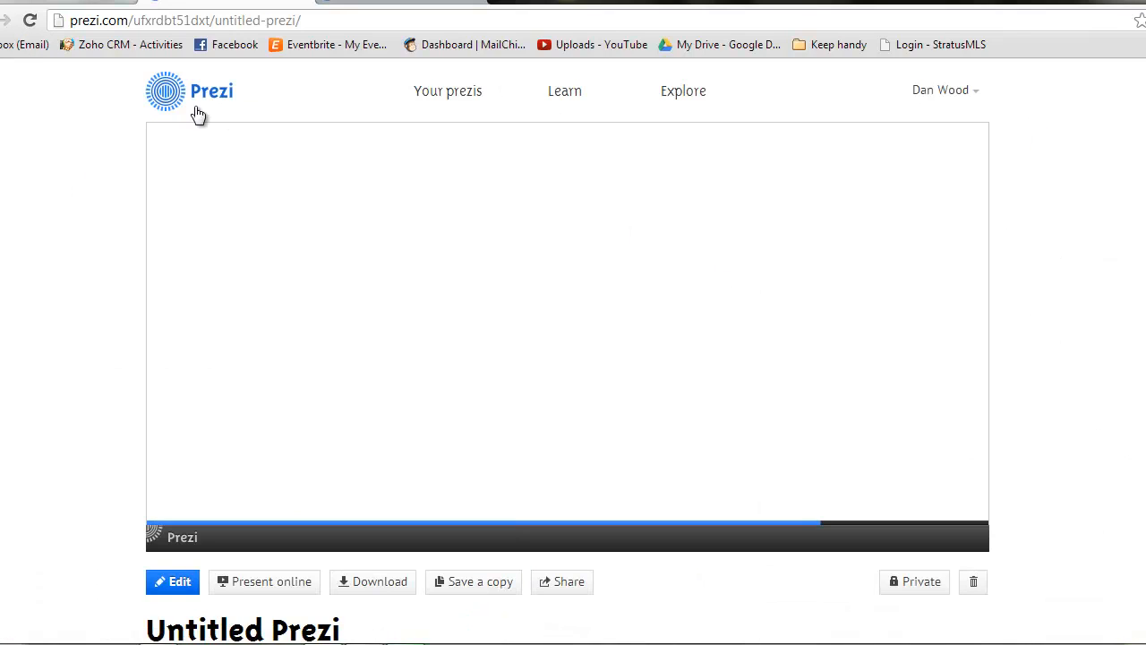
pyautogui.click(448, 95)
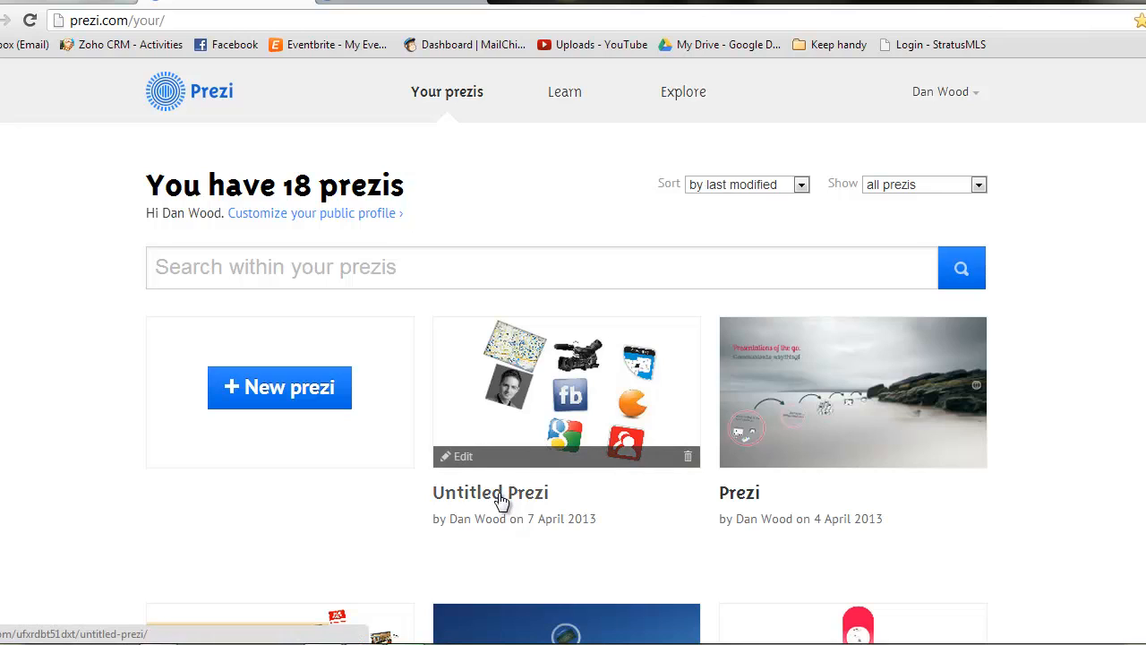
pyautogui.click(502, 395)
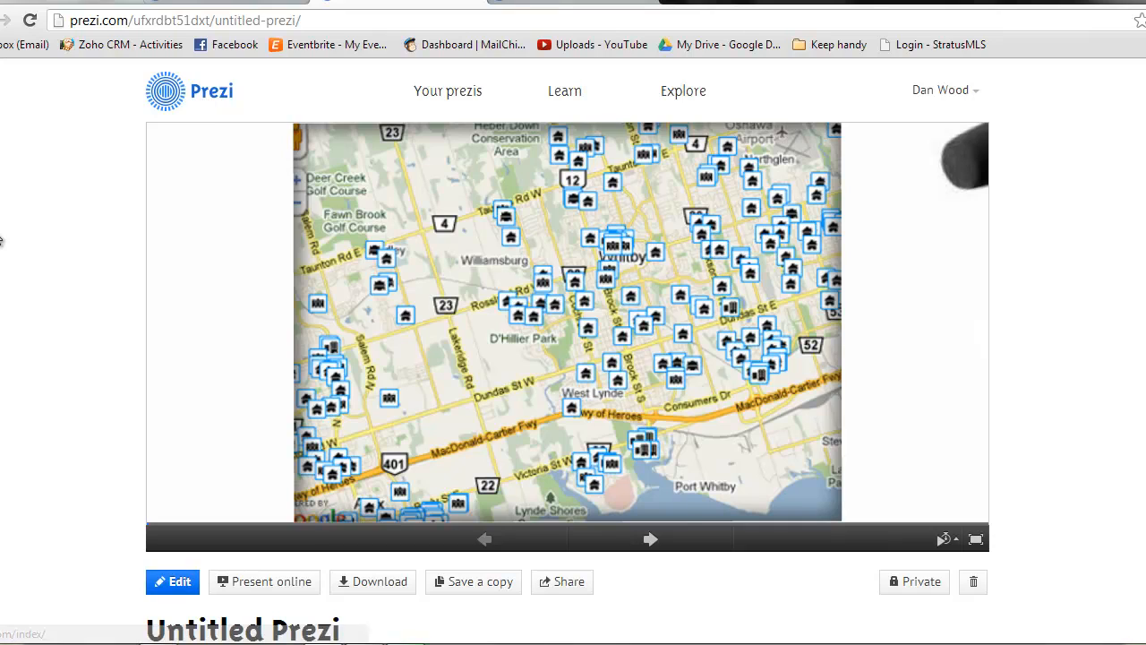
pyautogui.click(4, 640)
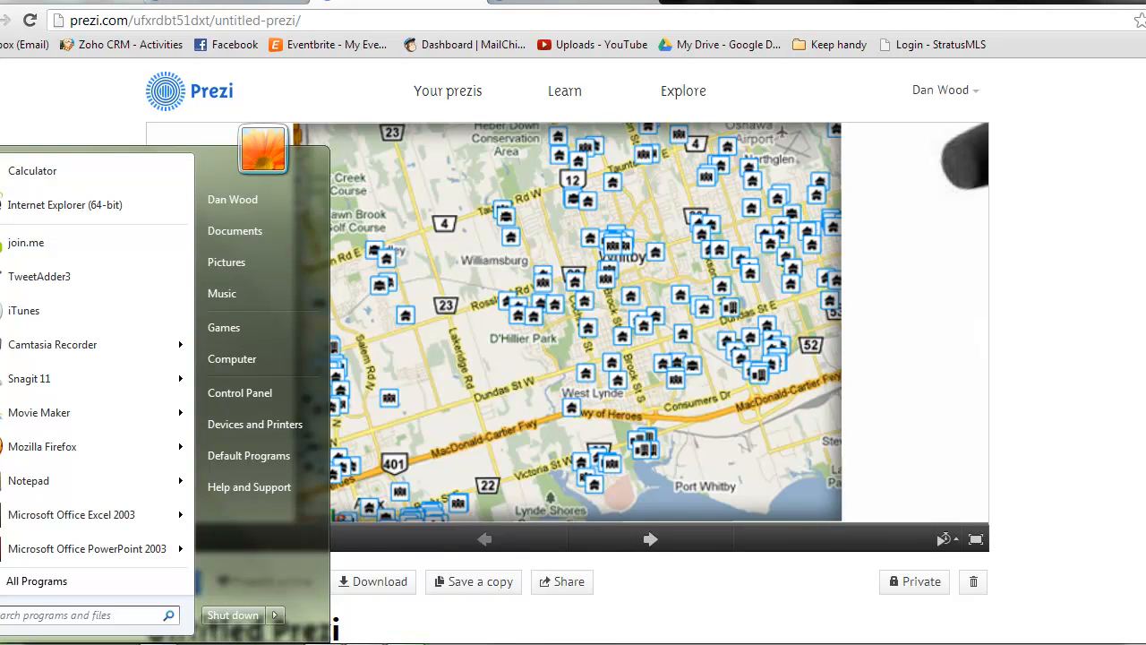
pyautogui.moveTo(90, 351)
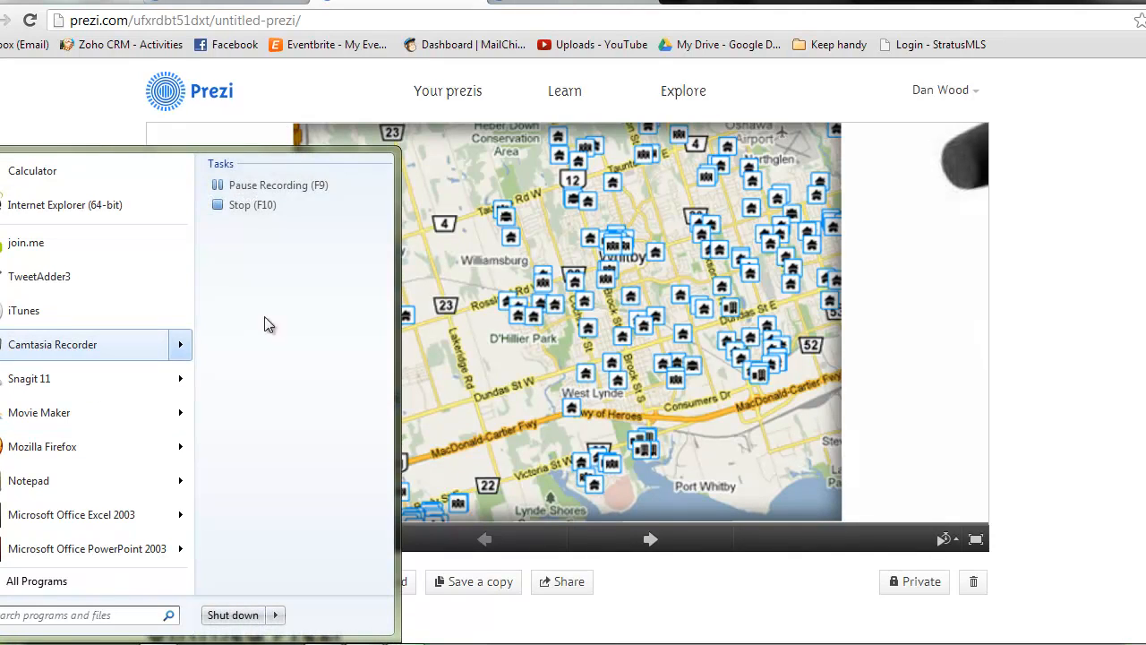